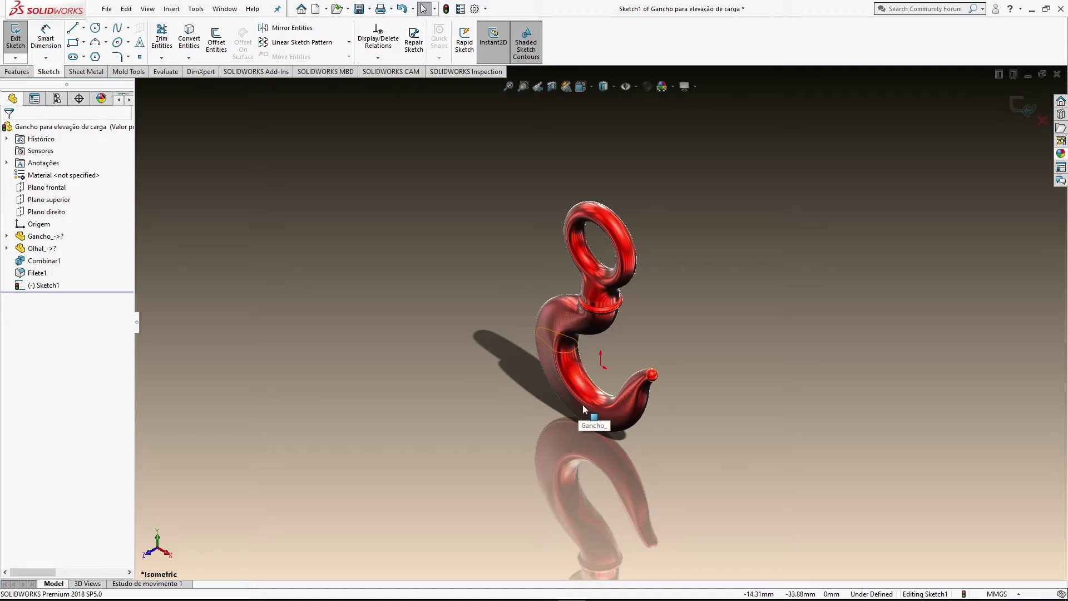
Step: Sketch a 70 mm horizontal line from the origin toward the hook tip's side, then an 80 mm vertical line downward from its end
key("ctrl+1")
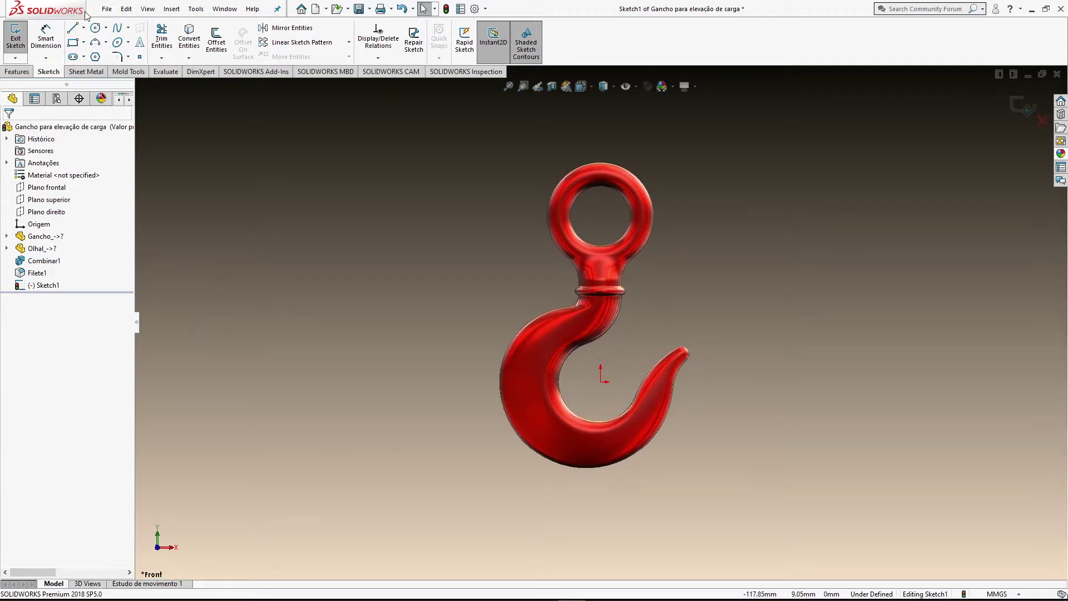
left_click(74, 28)
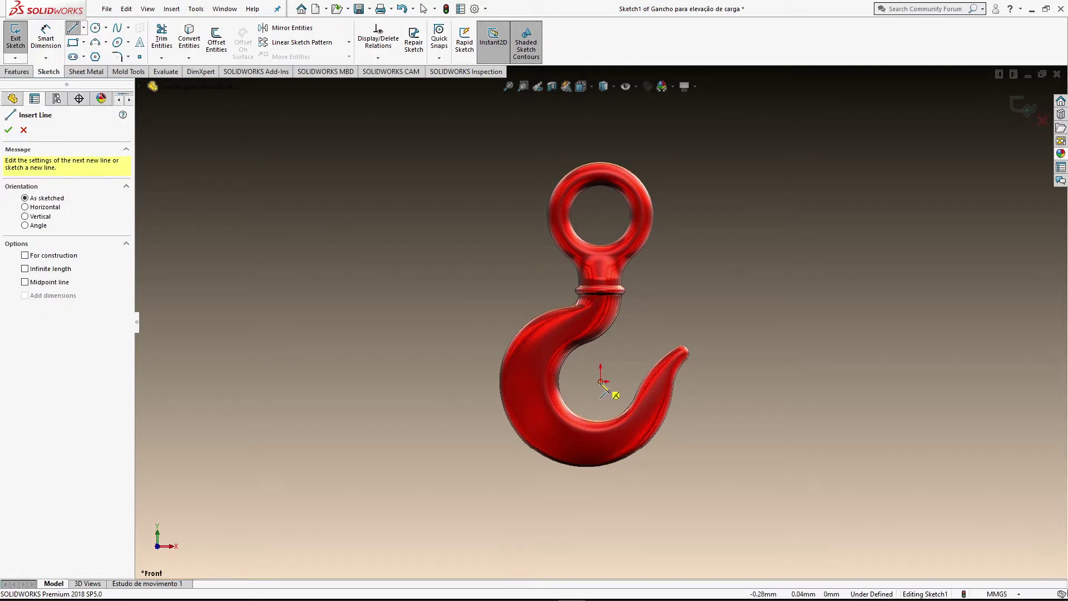
left_click(615, 395)
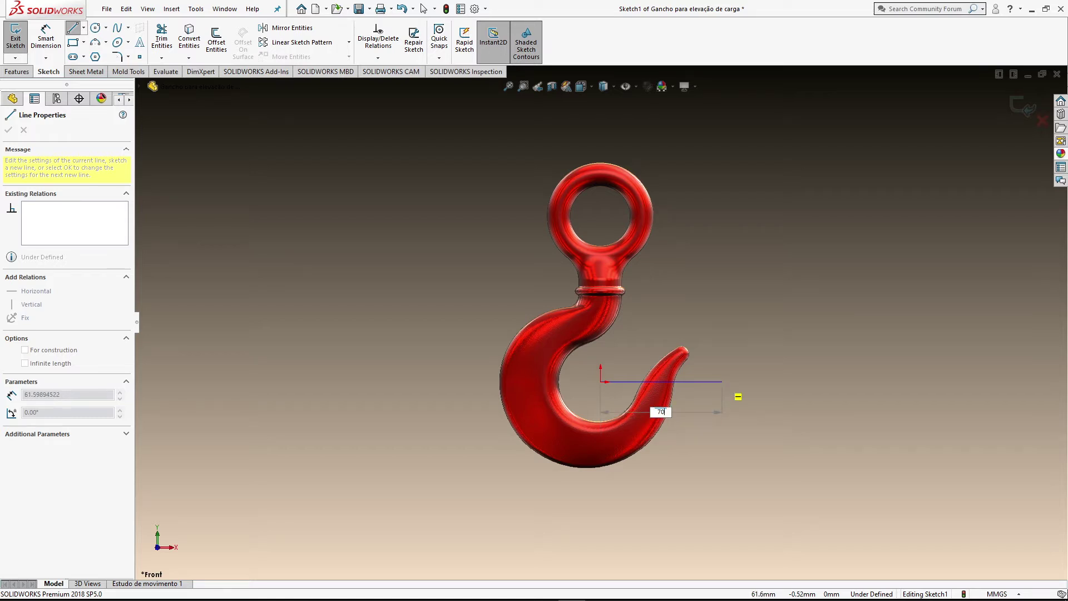
key("Return")
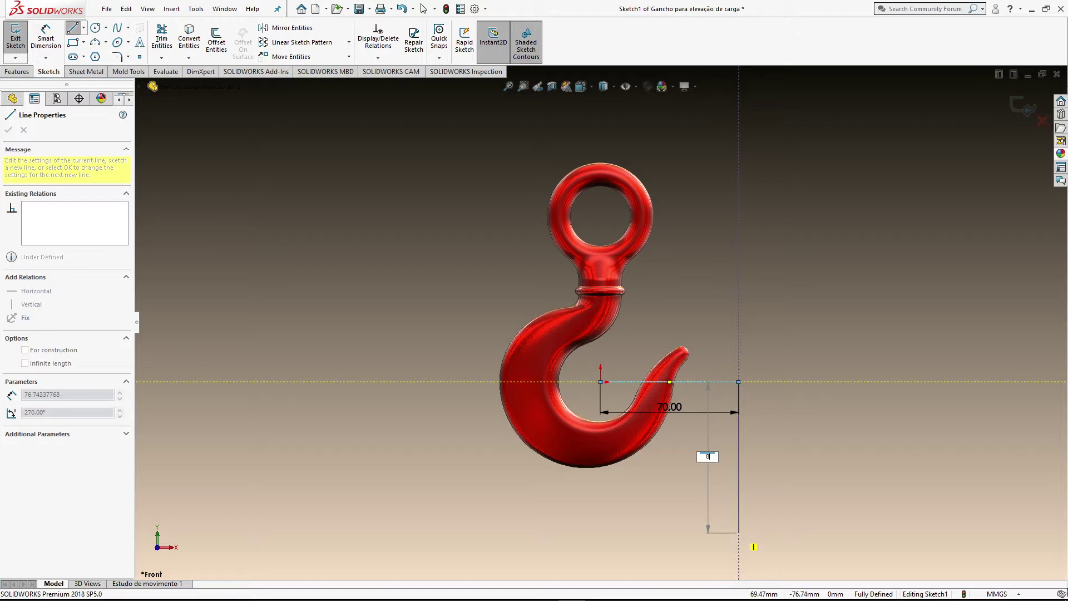
type("80")
key("Return")
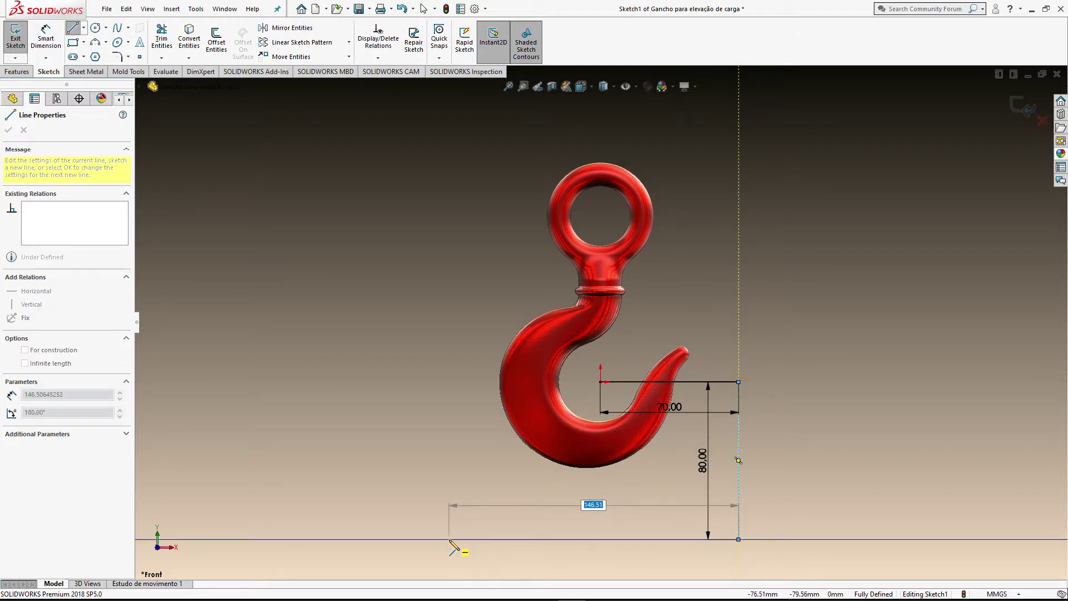
Step: Complete a closed rectangle around the hook with a 140 mm bottom line, a 220 mm vertical line, a matching top line and a closing side
type("140")
key("Return")
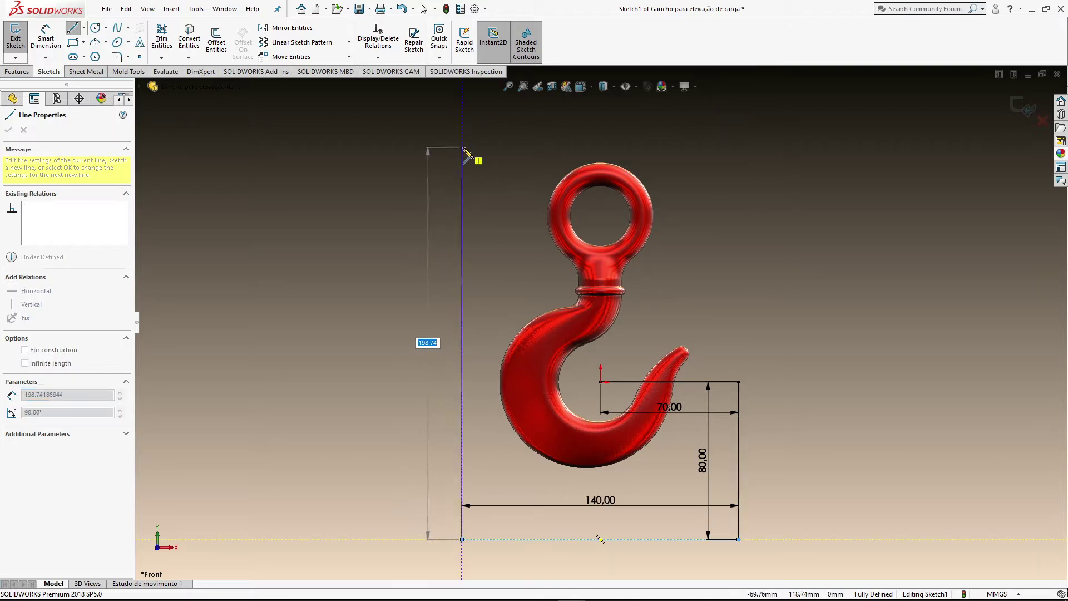
type("220")
key("Return")
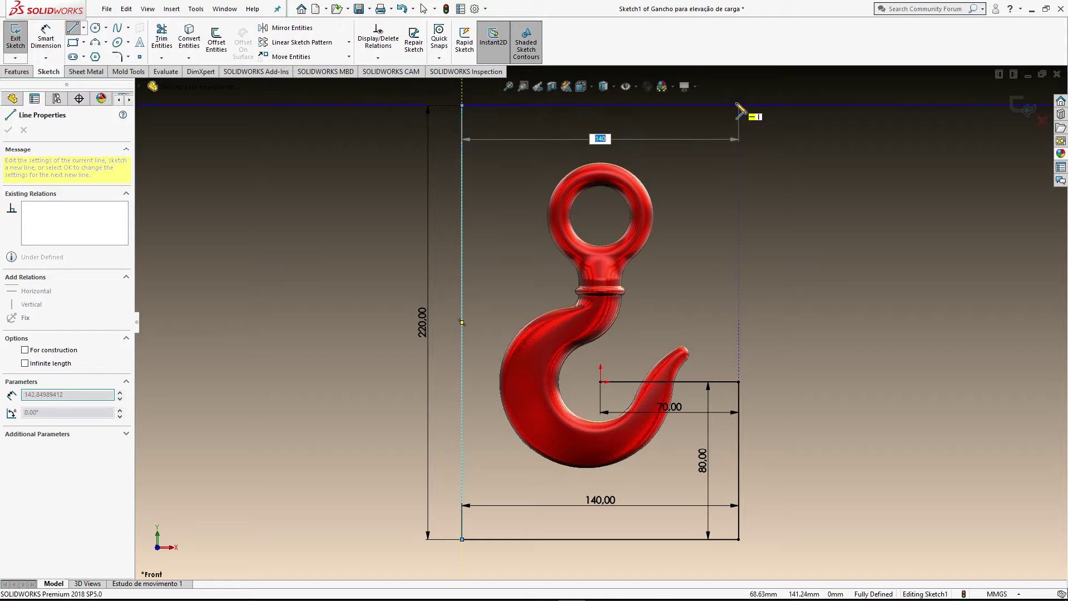
left_click(739, 105)
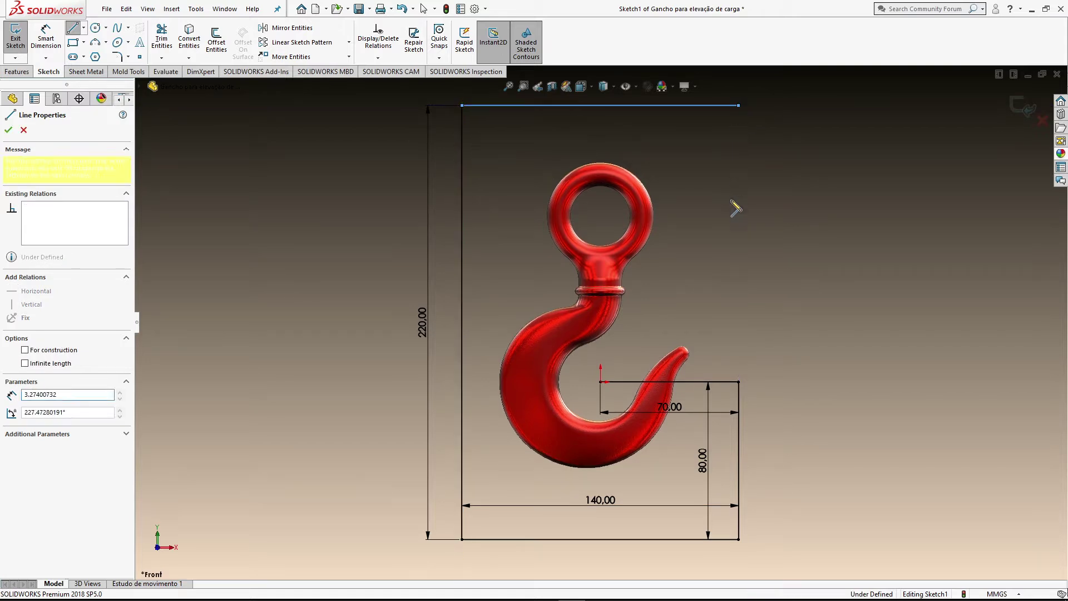
left_click(740, 383)
key("Escape")
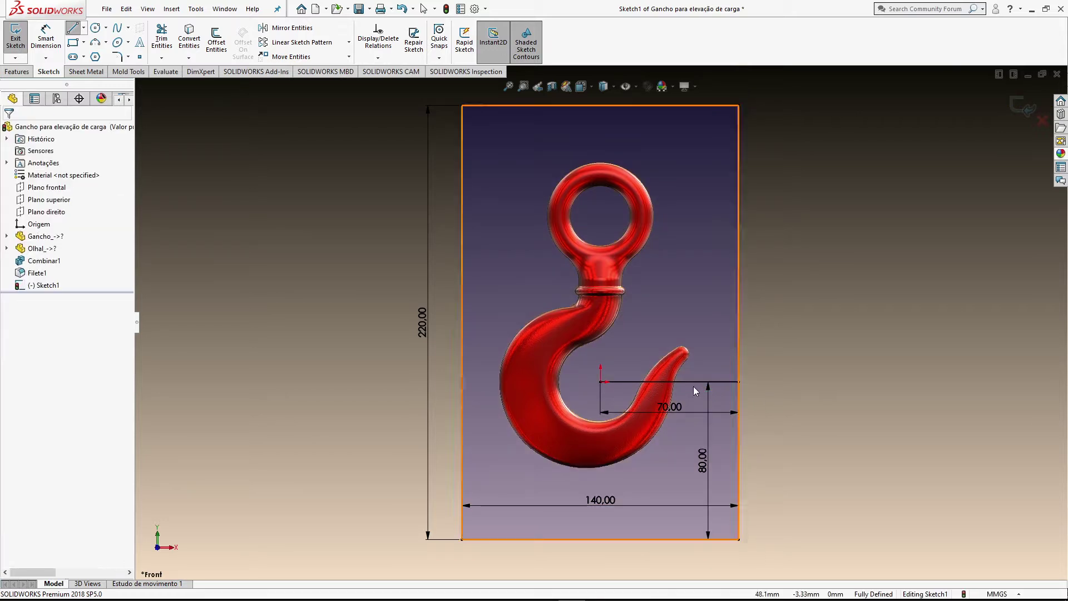
Step: Delete the 70 mm horizontal line between the origin and the rectangle's side, including its associated dimension
left_click(692, 382)
key("Delete")
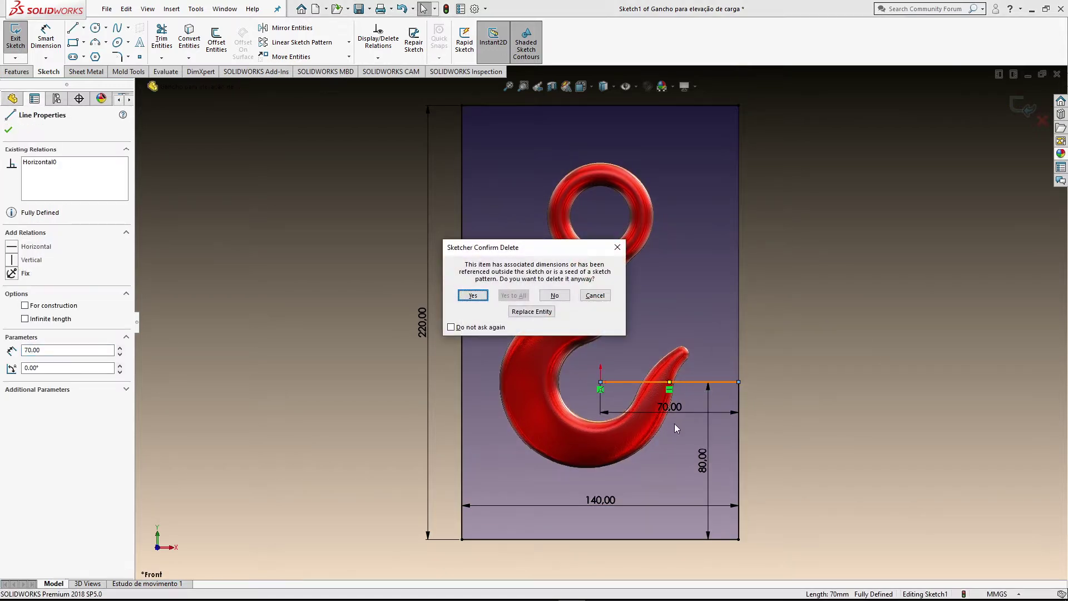
left_click(474, 295)
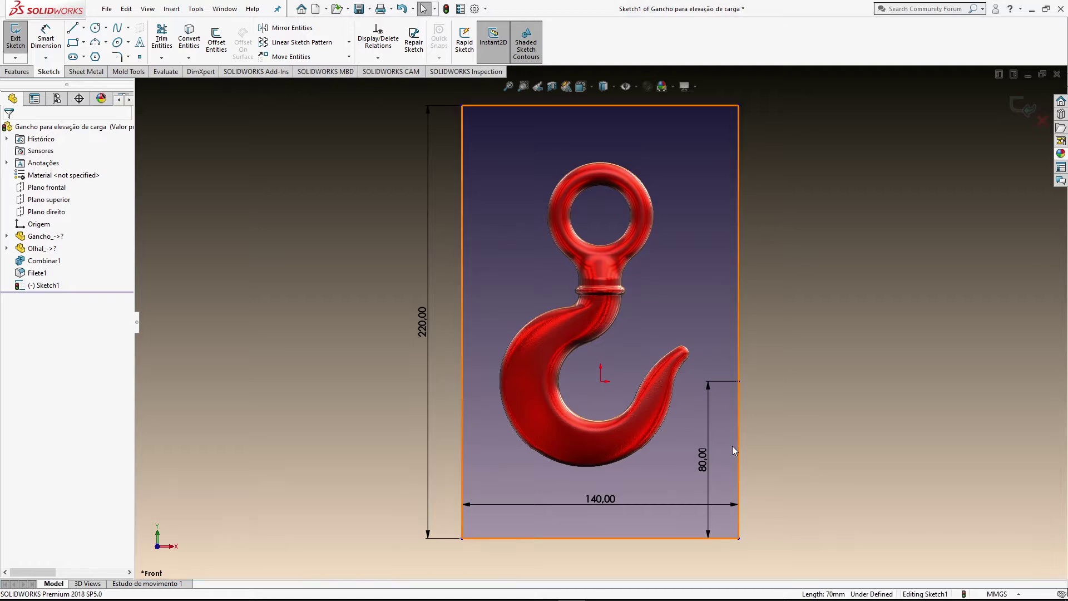
Step: Extrude the rectangle 100 mm in the reversed direction behind the hook as a separate body, with merging of results off
middle_click_drag(732, 445, 733, 450)
key("ctrl+7")
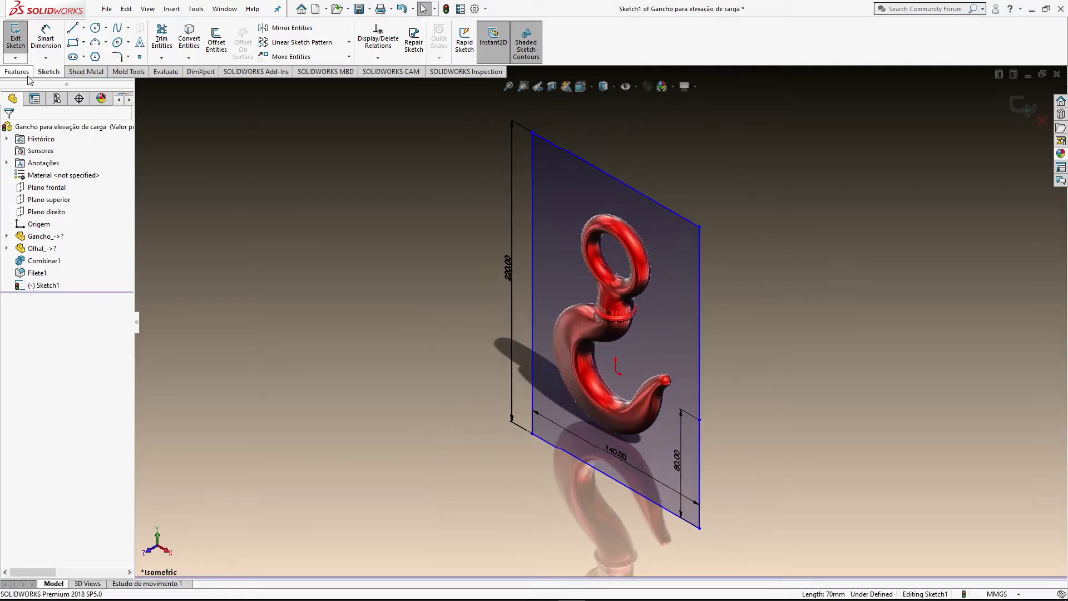
left_click(25, 74)
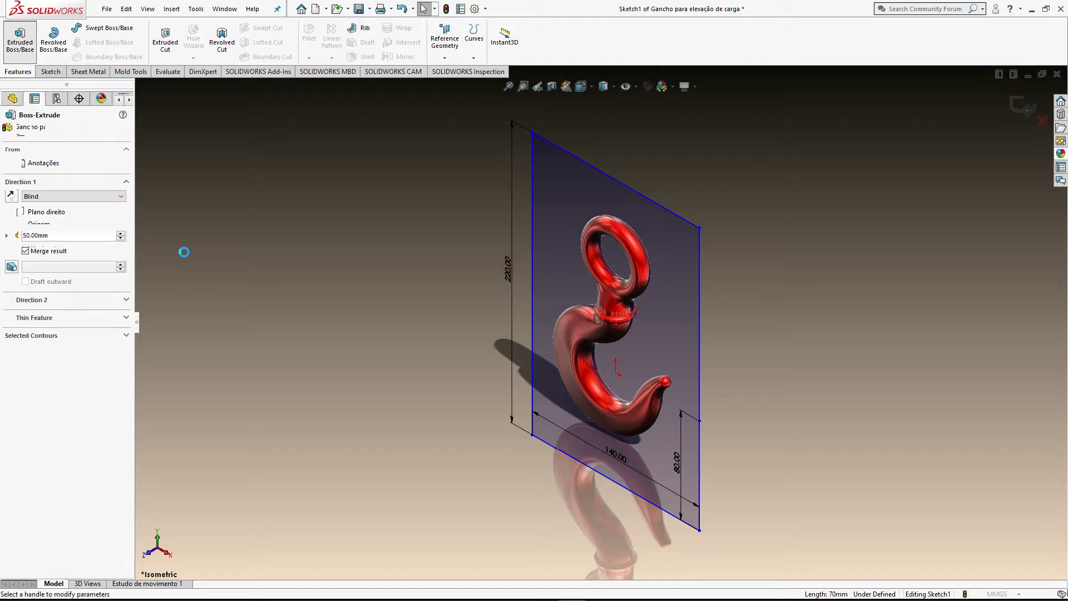
left_click(10, 195)
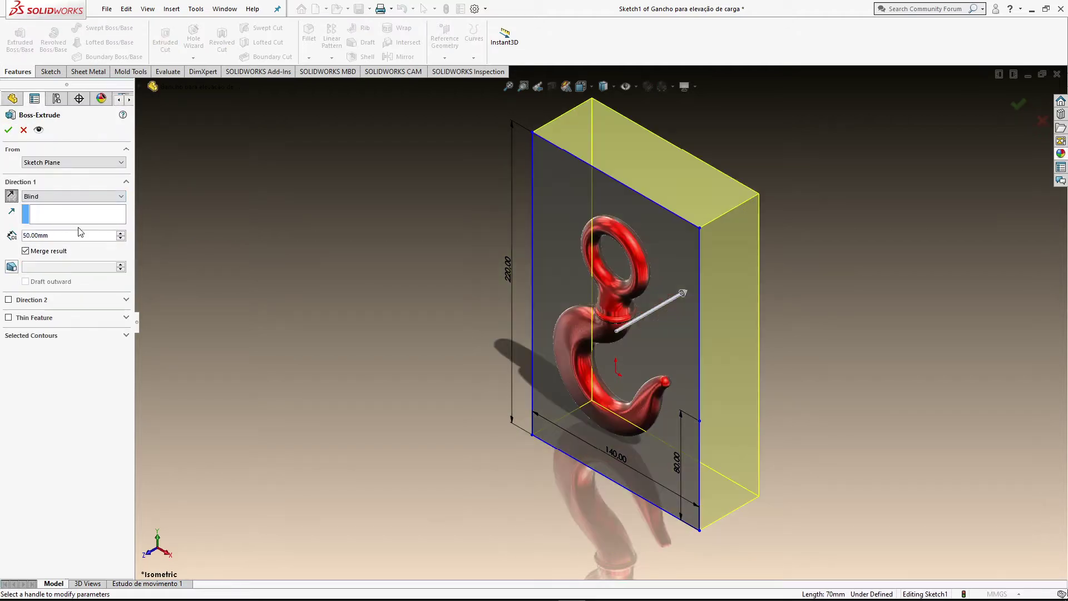
left_click_drag(69, 235, 2, 241)
type("100")
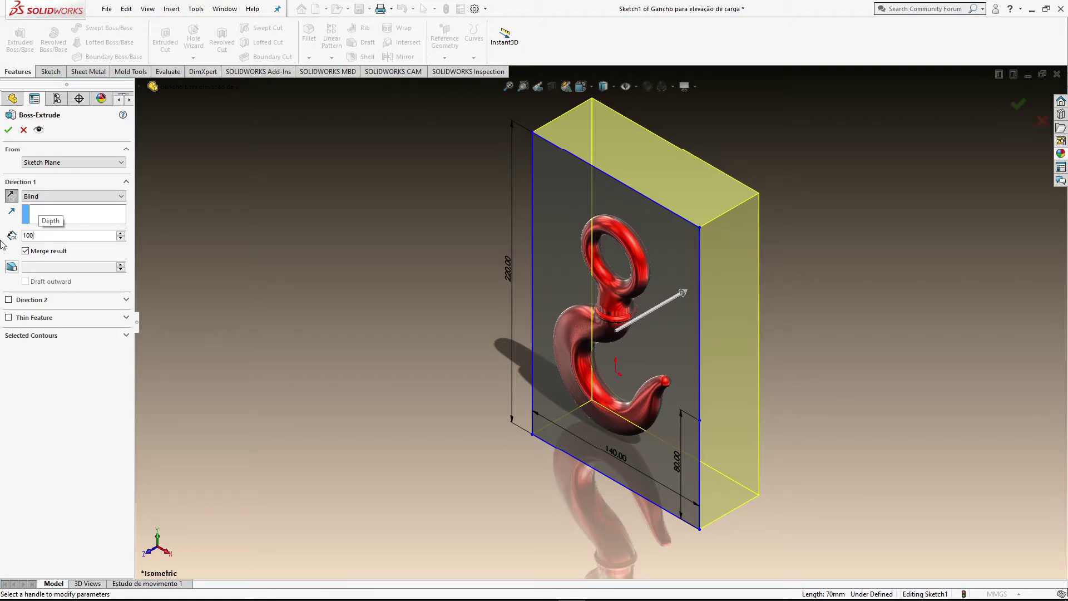
key("Return")
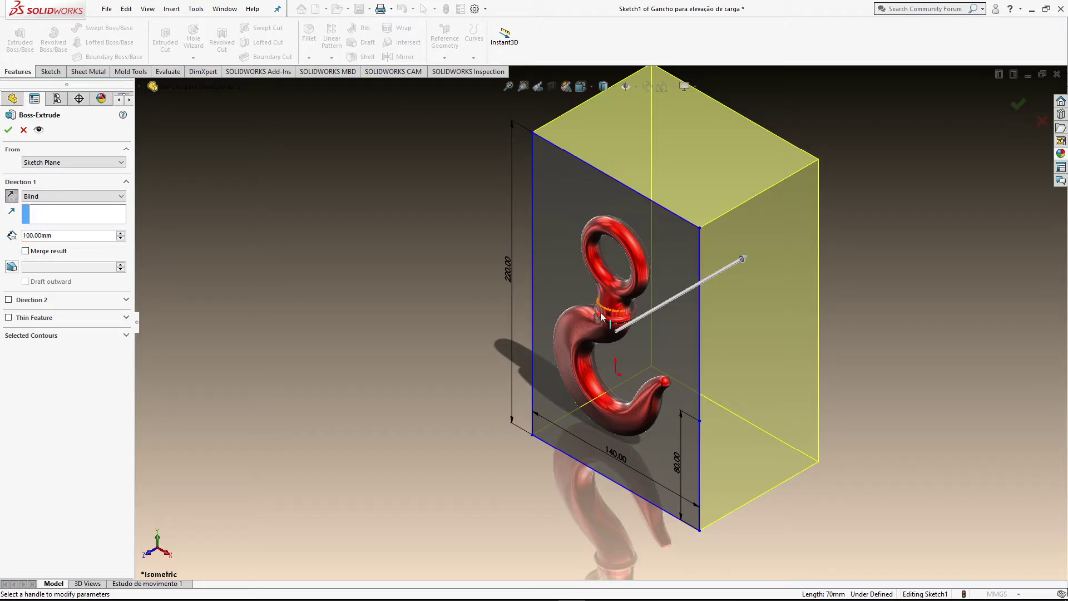
left_click(8, 130)
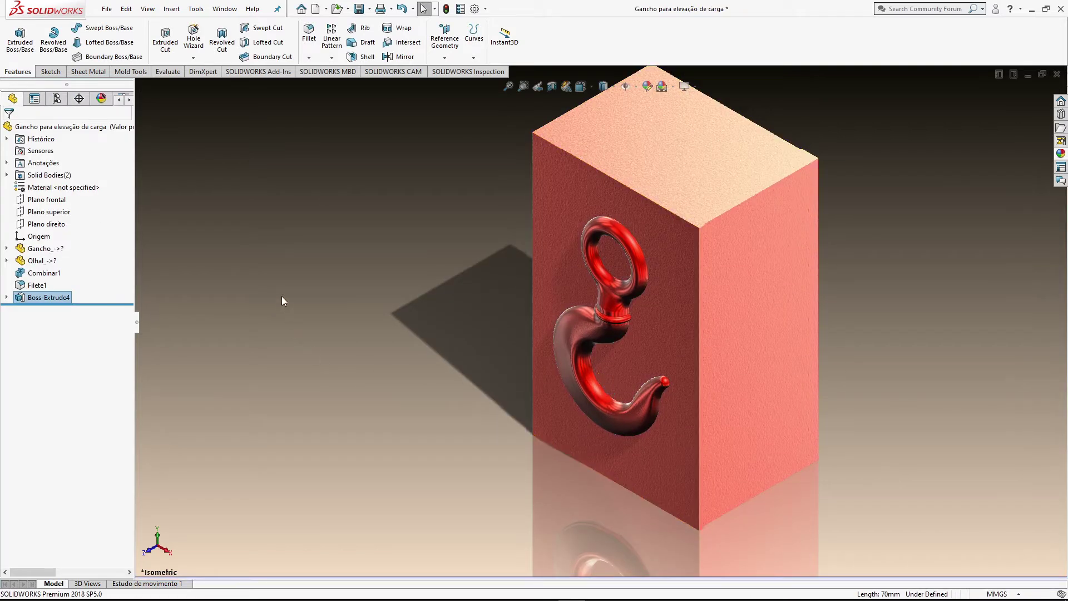
Step: Sketch a corner rectangle on the block's front face, matching the face's outline from corner to opposite corner
middle_click_drag(573, 186, 562, 203)
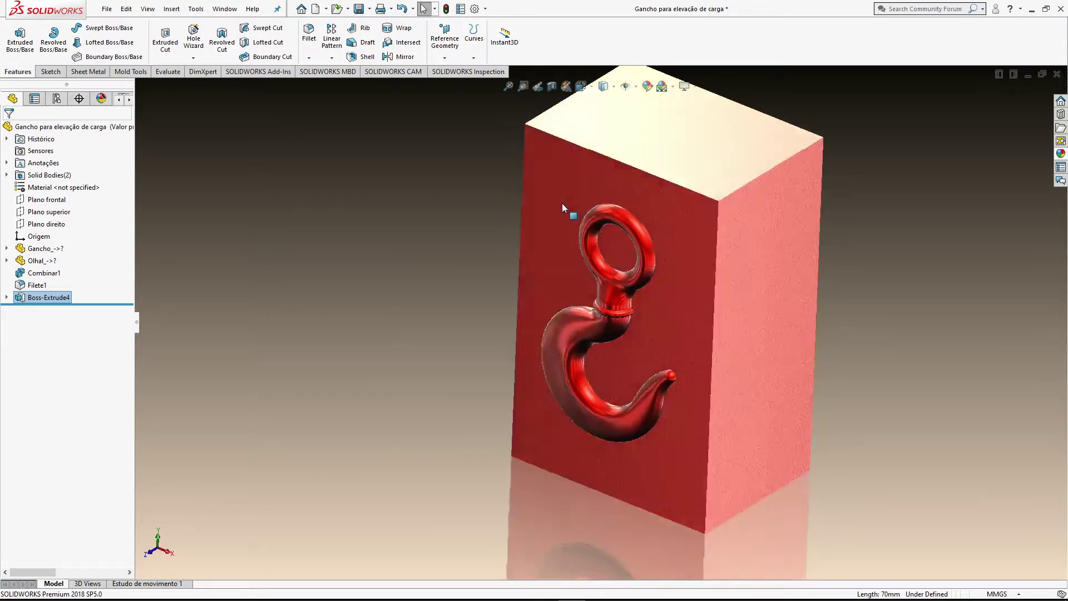
key("ctrl+1")
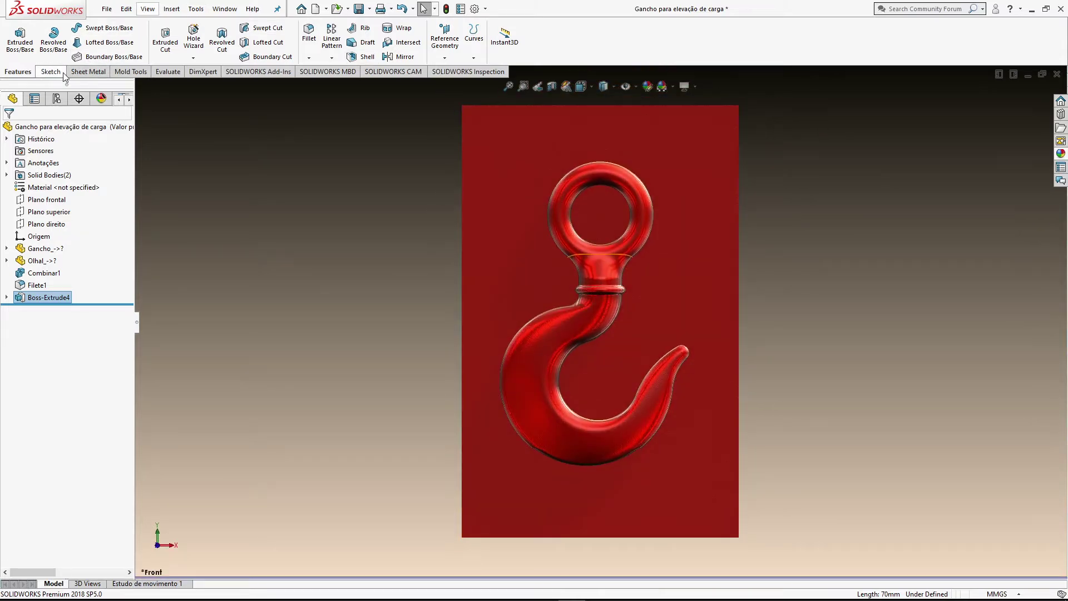
left_click(63, 72)
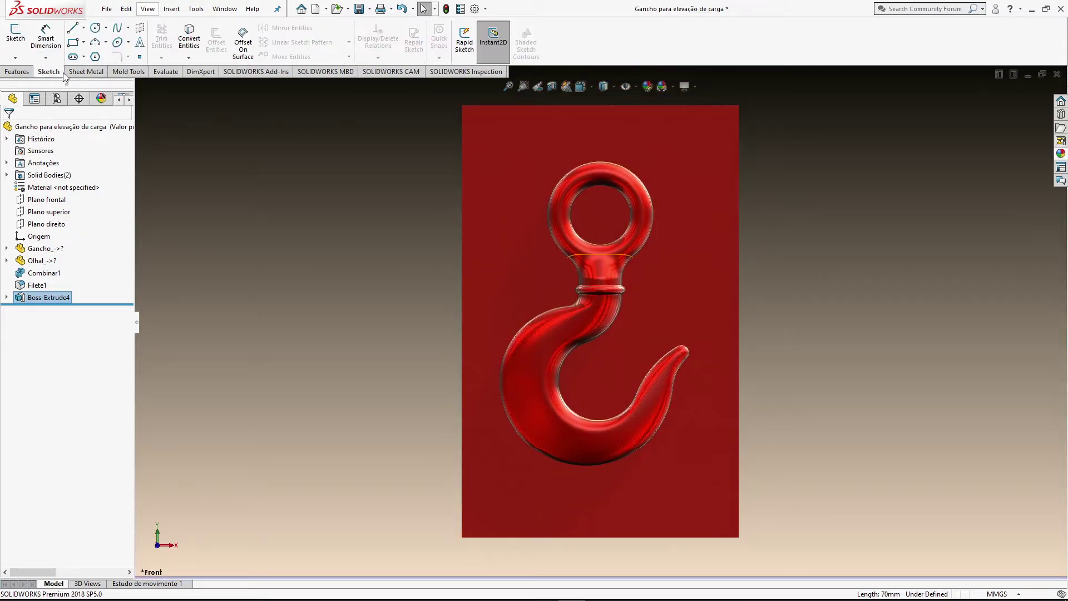
left_click(73, 42)
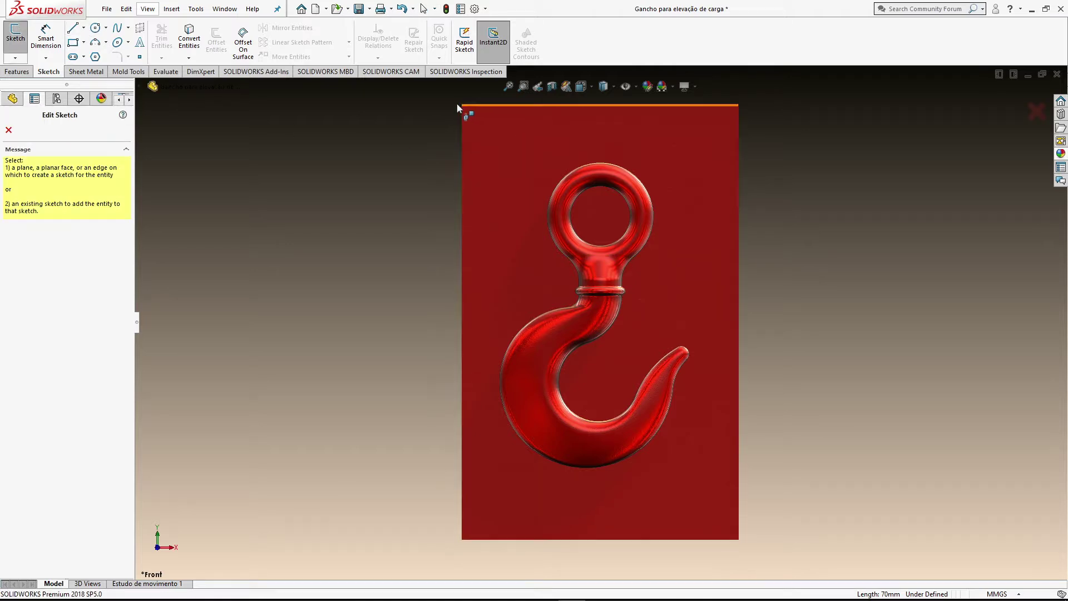
left_click(467, 113)
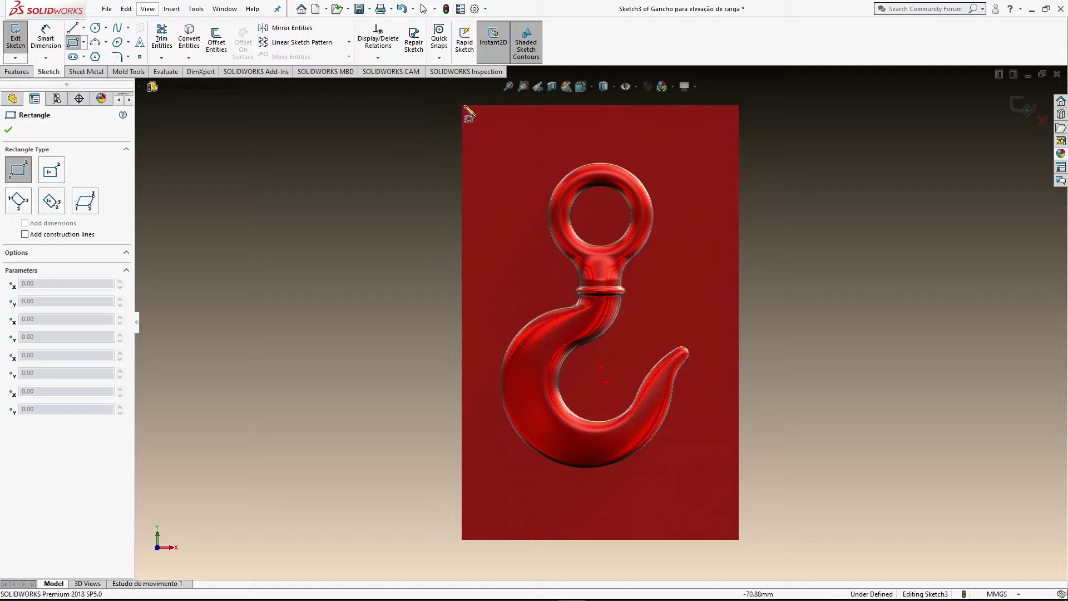
left_click(463, 106)
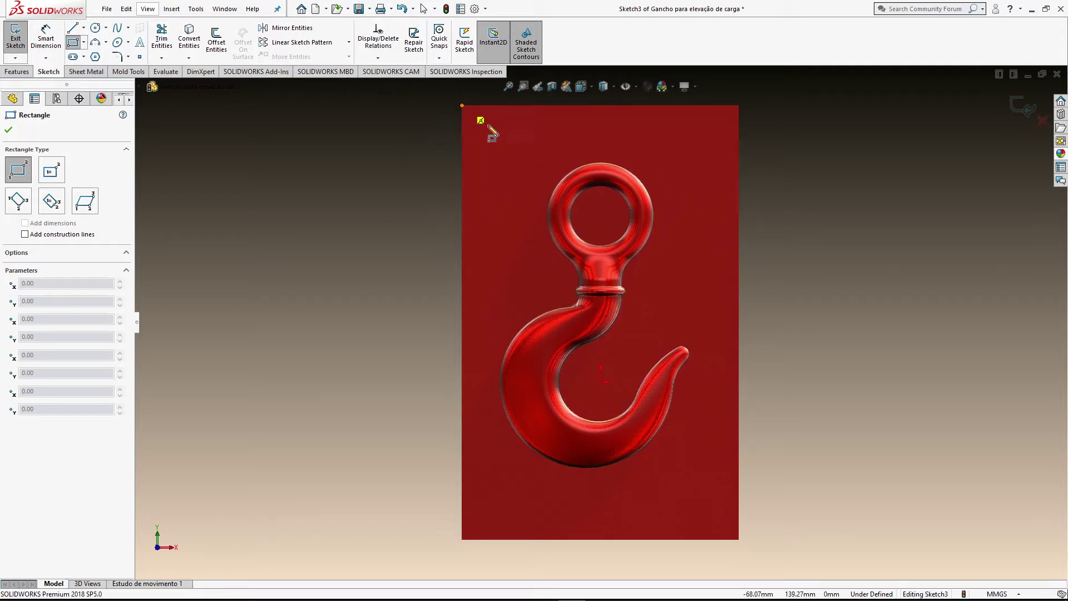
left_click(739, 540)
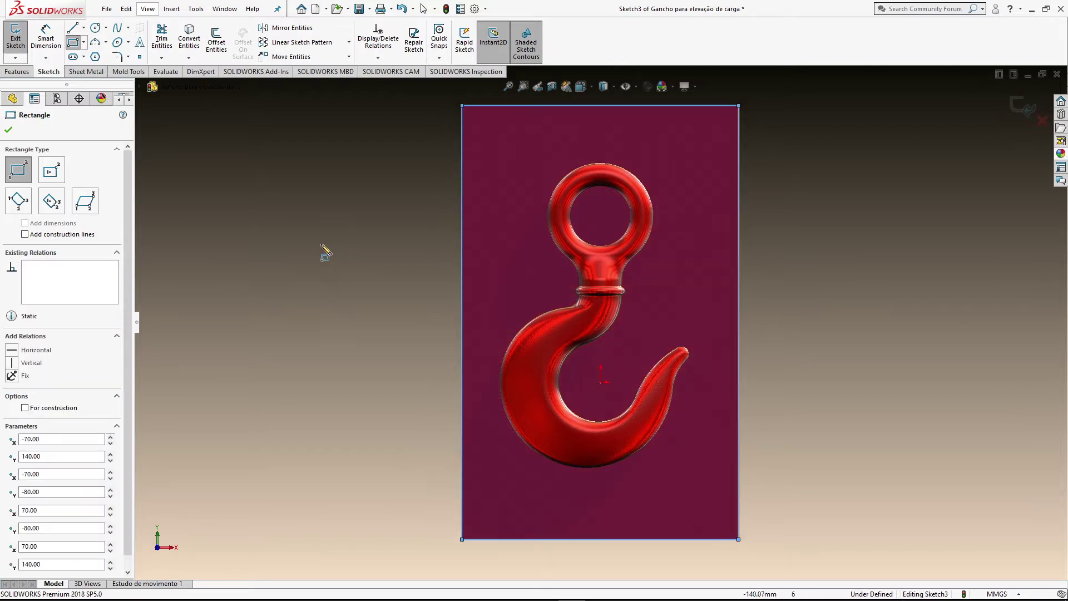
Step: Offset the rectangle's outline outward by 40 mm
key("ctrl+7")
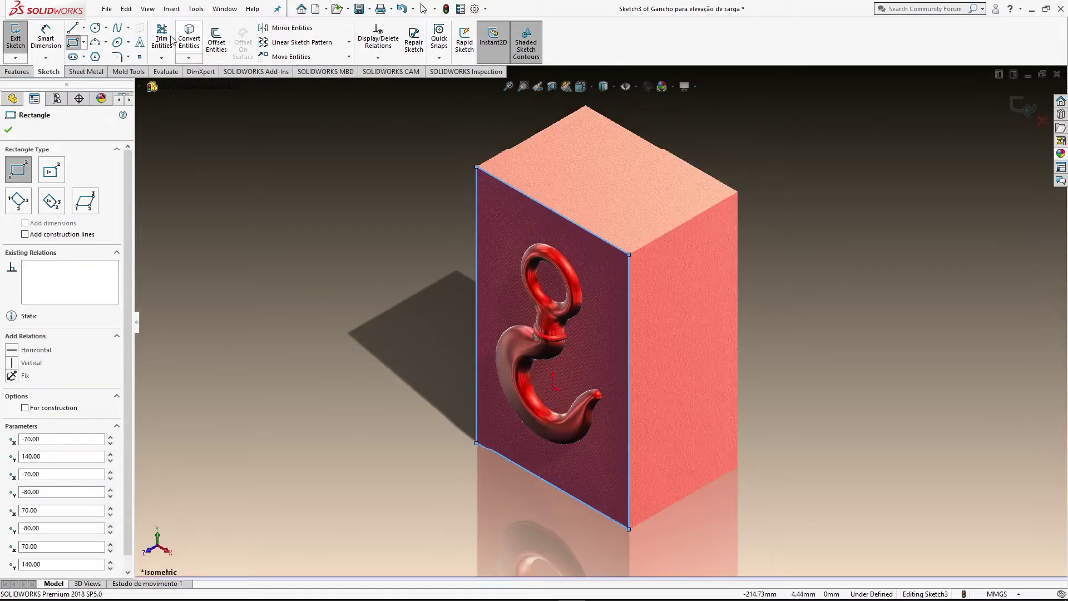
left_click(216, 39)
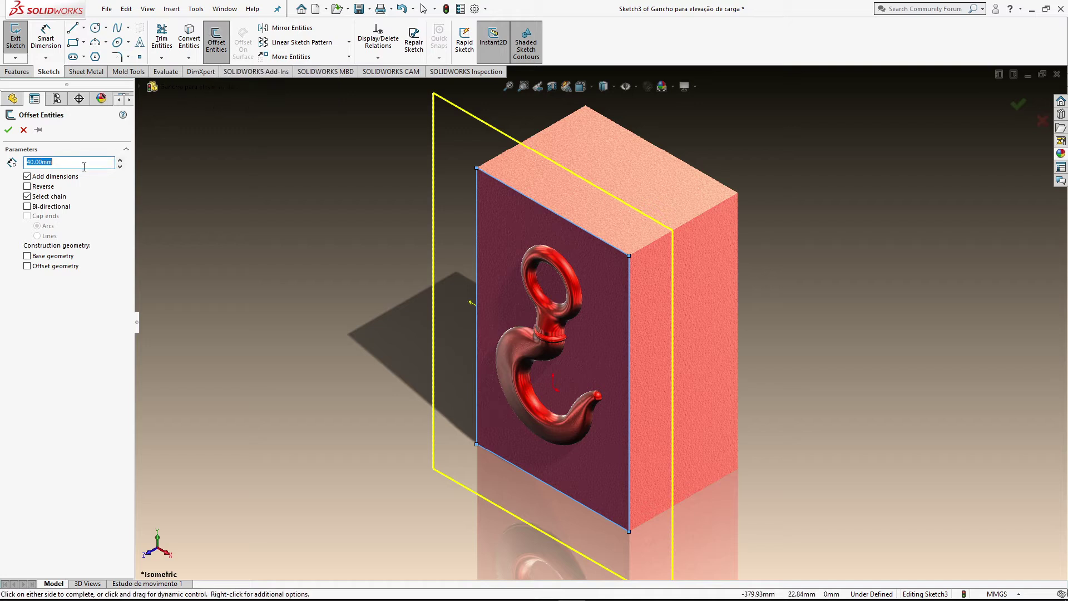
left_click(7, 132)
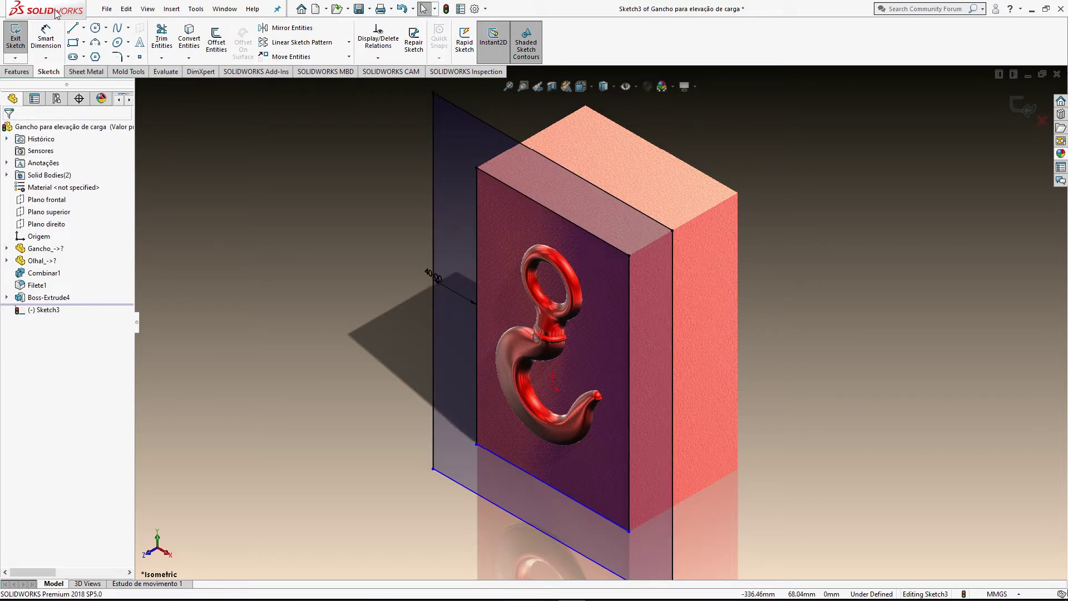
Step: Start a boss extrusion of the frame between the two rectangles, reversed toward the block's rear, with a depth of 50 mm
left_click(18, 72)
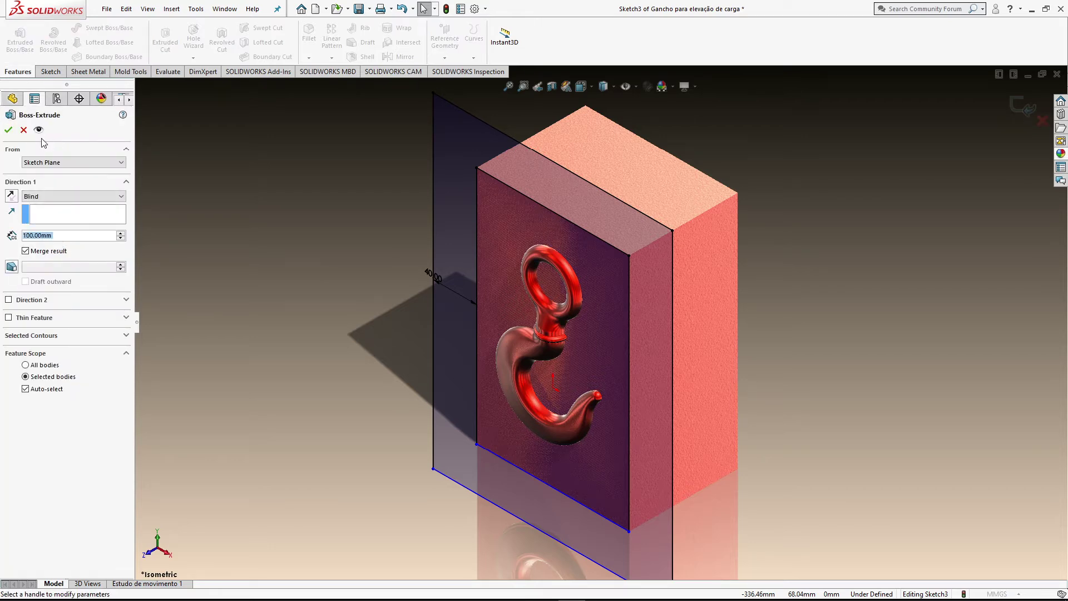
left_click(11, 198)
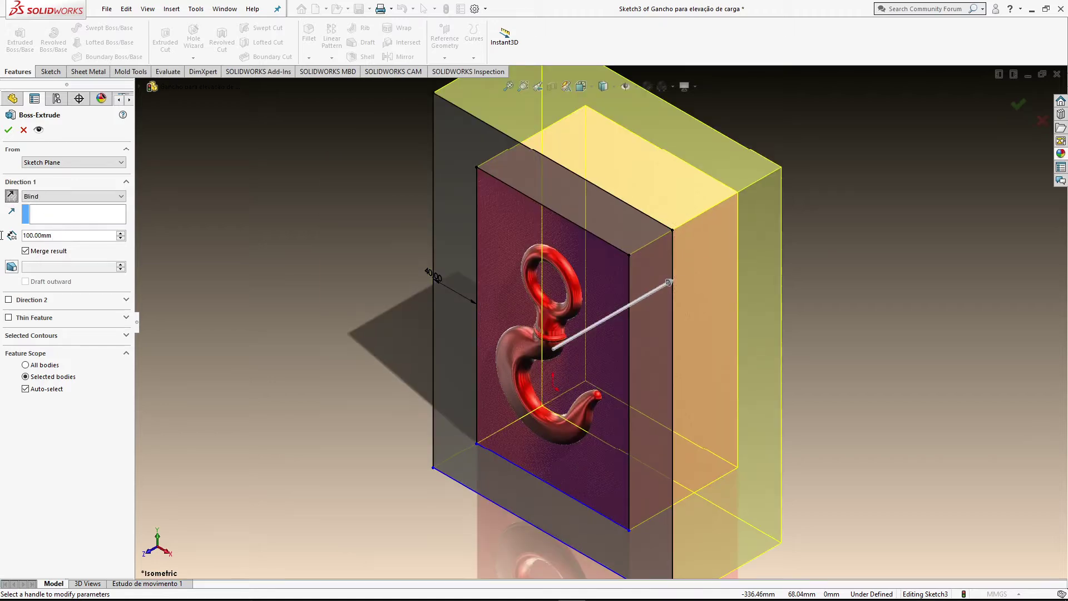
double_click(52, 235)
type("50")
key("Return")
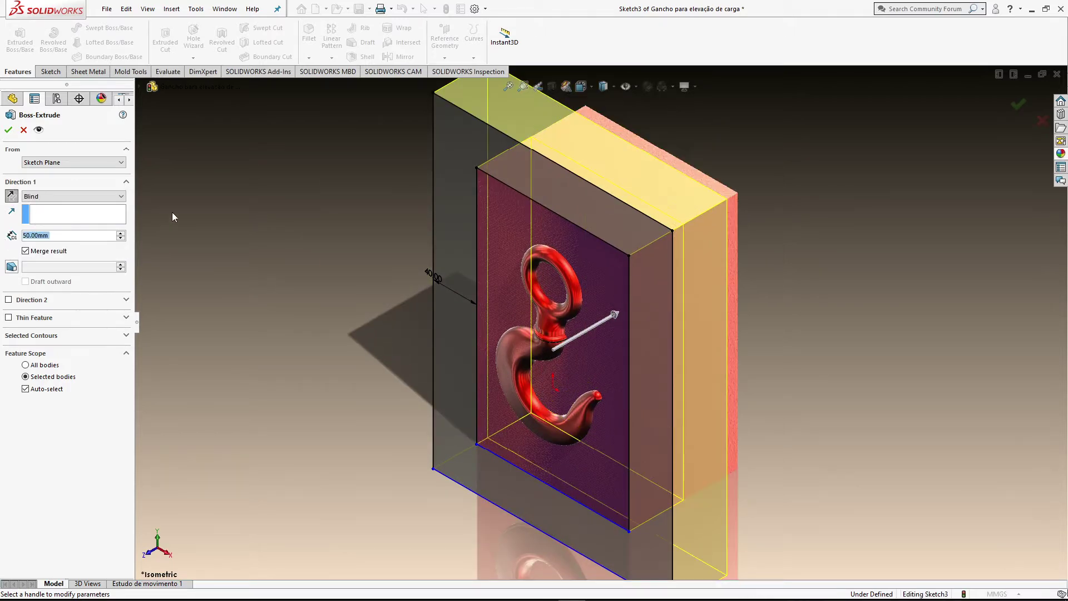
Step: Start the frame extrusion at a 50 mm offset from the sketch plane, reversed toward the block's rear, and finish the feature
left_click(84, 163)
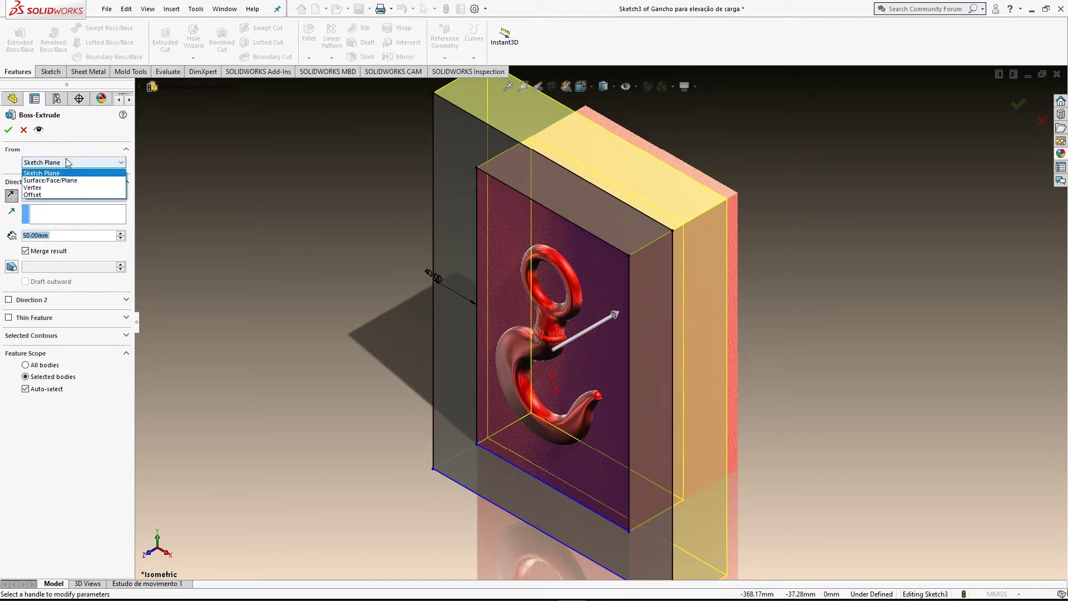
left_click(50, 195)
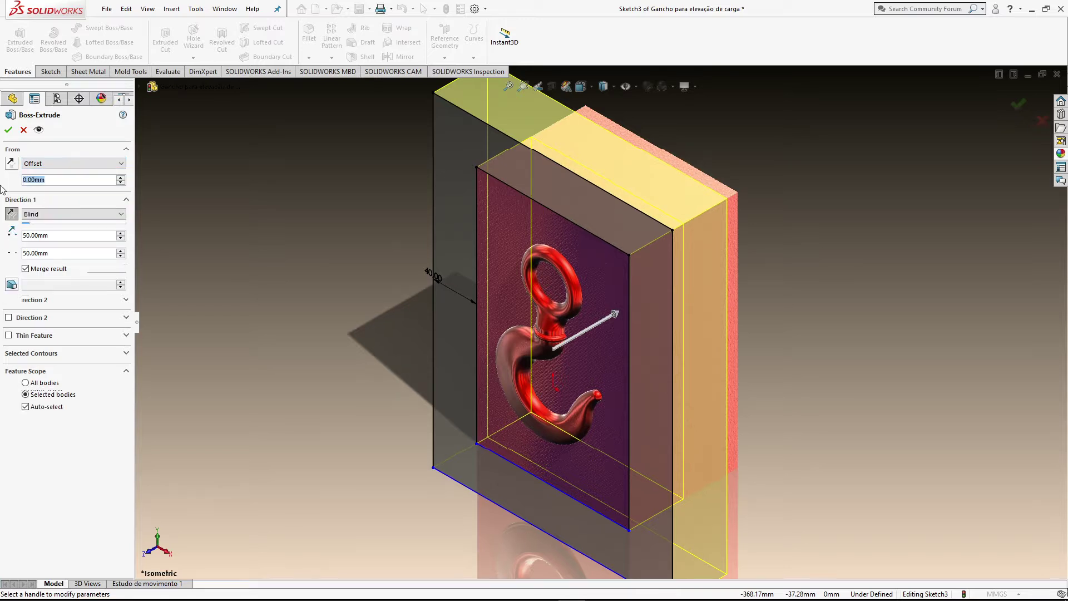
double_click(51, 180)
type("50")
key("Return")
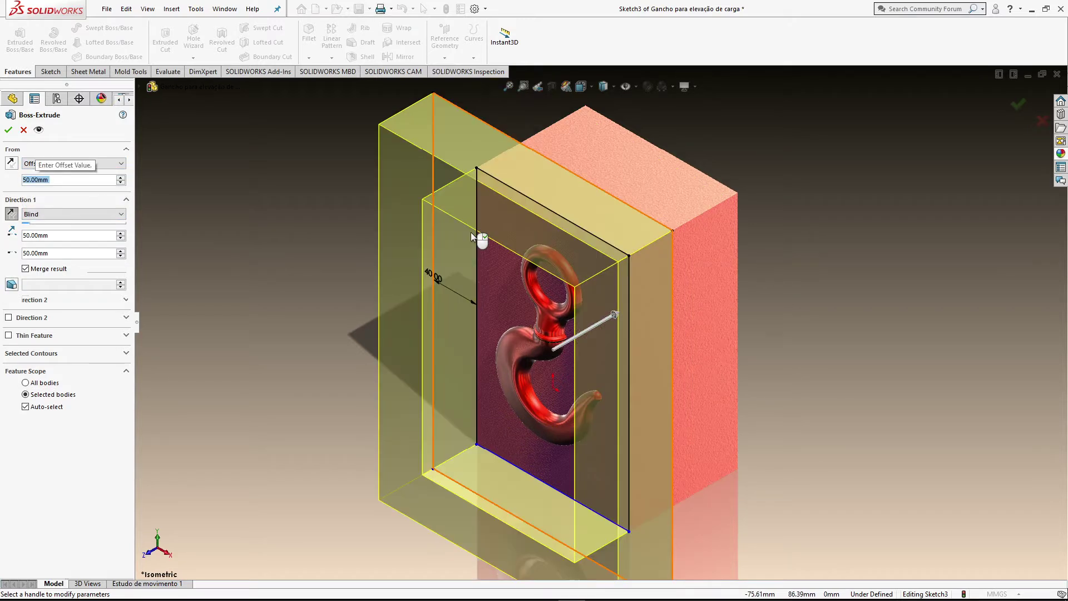
left_click(10, 164)
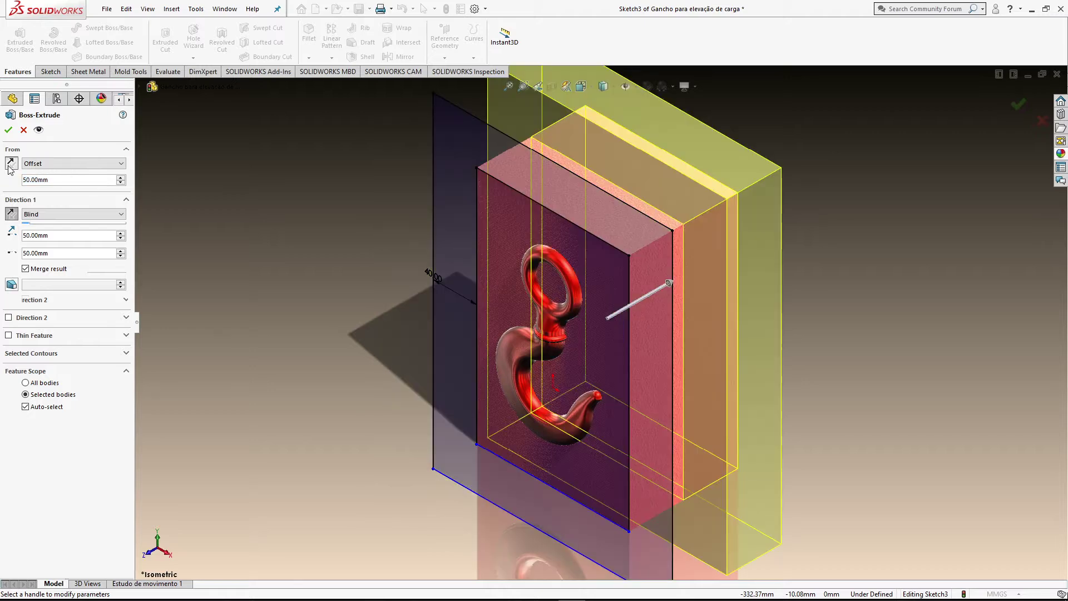
left_click(9, 130)
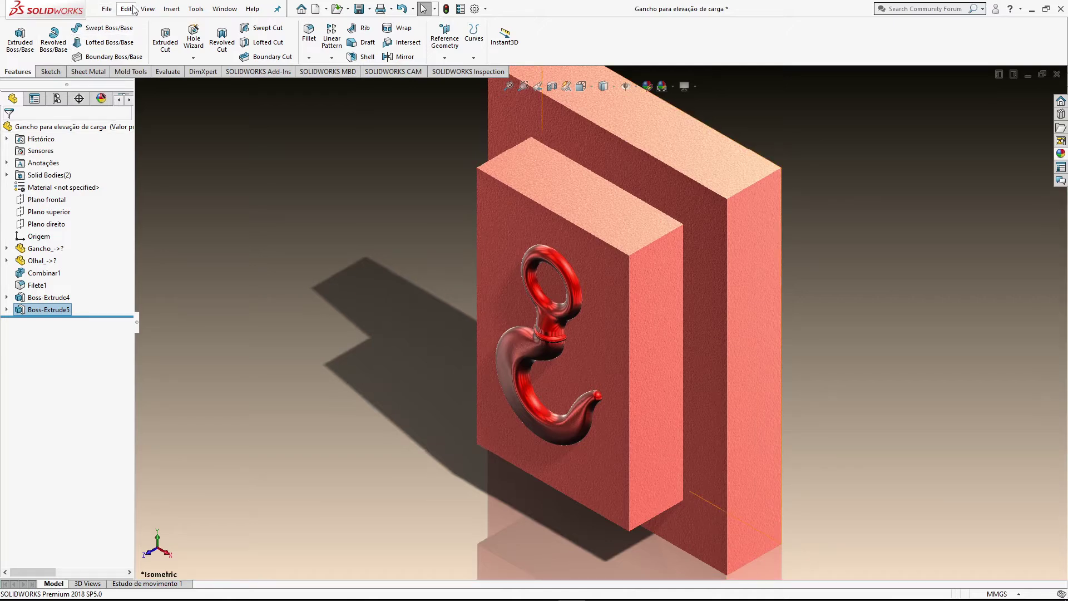
Step: Combine the bodies with a Subtract operation, using the stepped block as main body and the hook as the body to remove
left_click(177, 10)
left_click(173, 10)
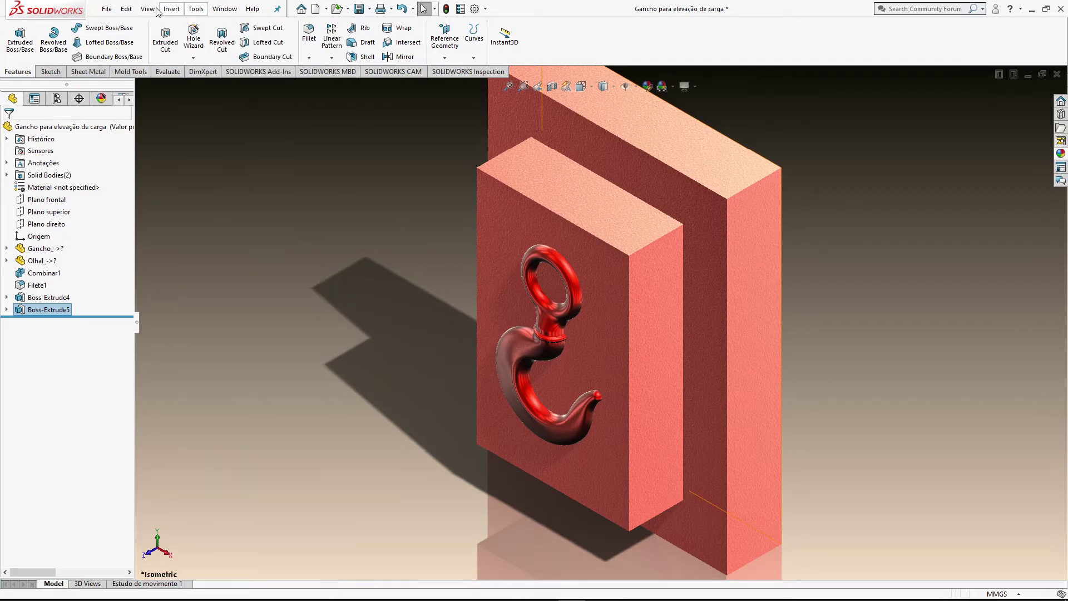
left_click(174, 10)
left_click(174, 10)
left_click(174, 9)
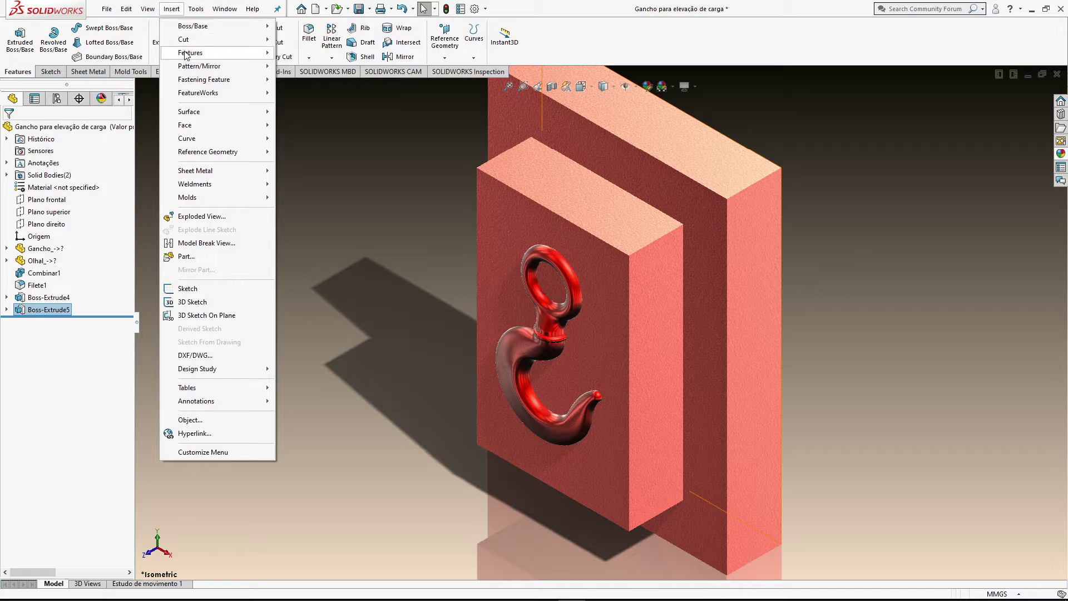
mouse_move(189, 54)
left_click(330, 310)
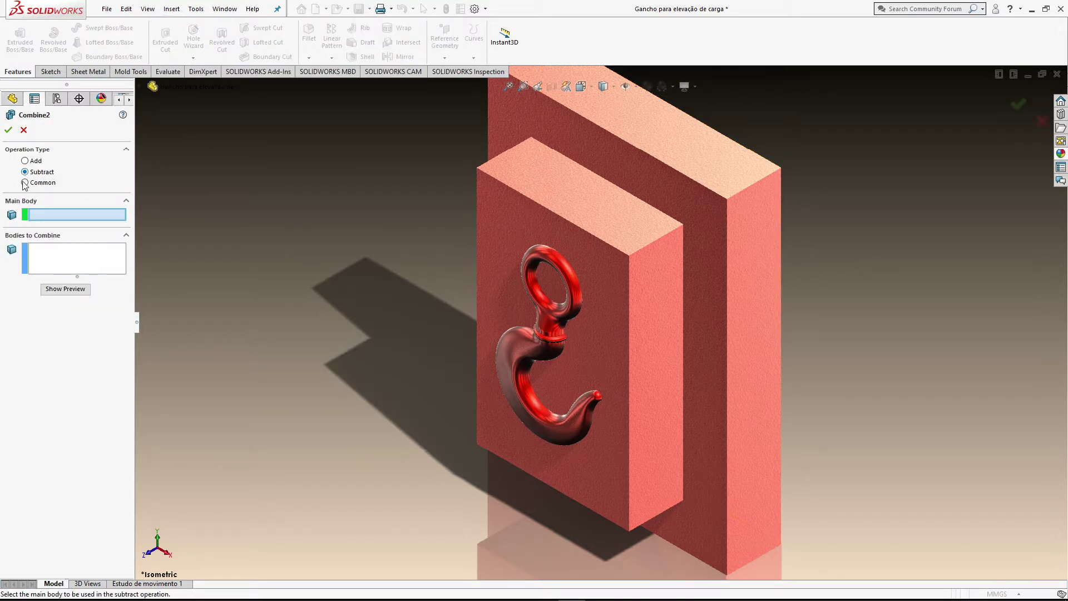
left_click(600, 283)
left_click(571, 289)
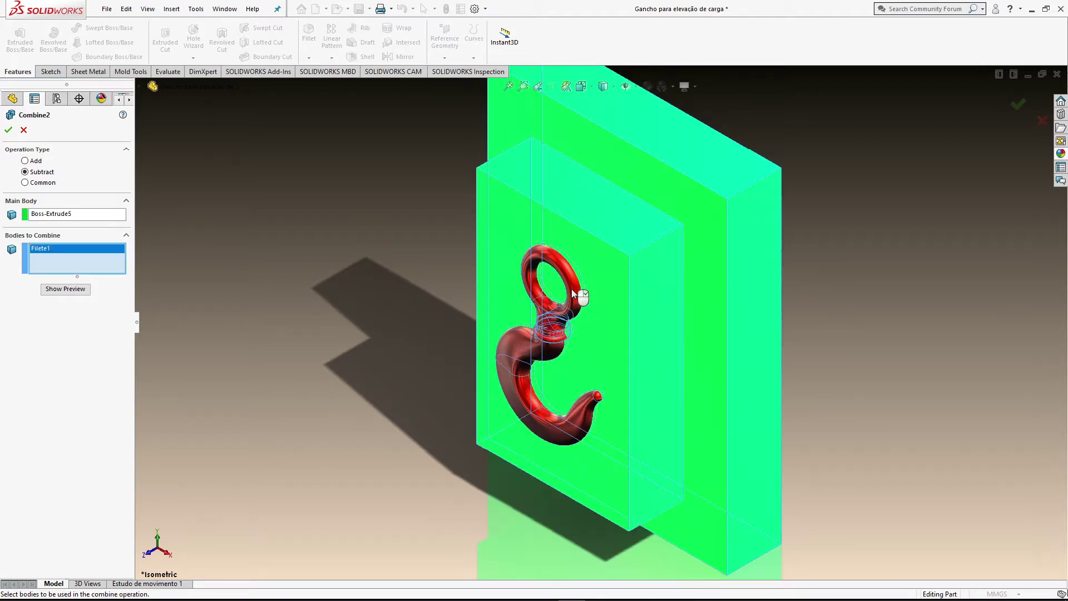
left_click(14, 131)
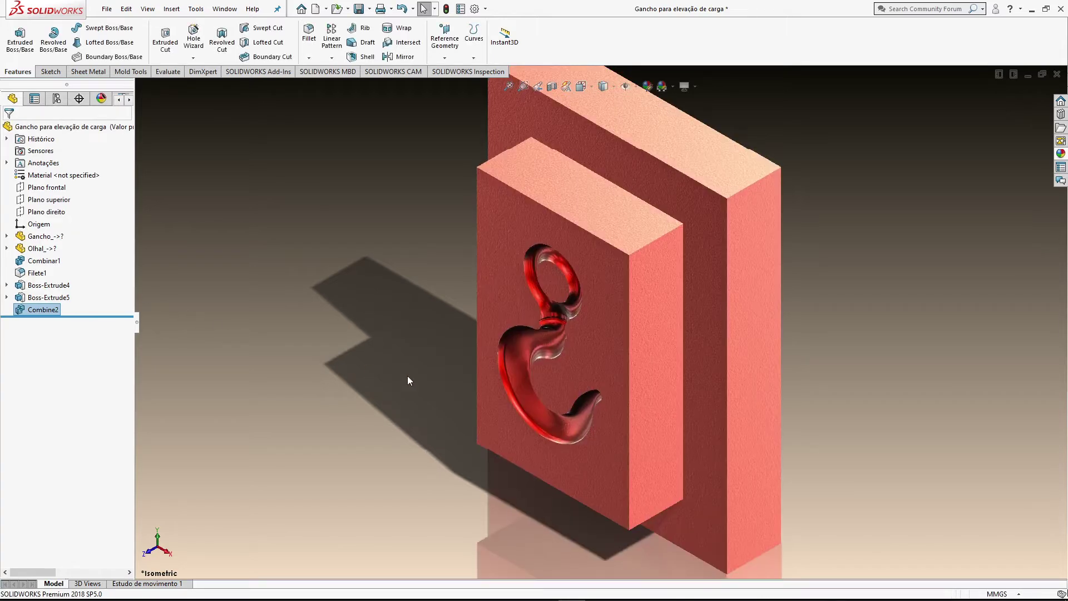
middle_click_drag(862, 325, 576, 317, "ctrl")
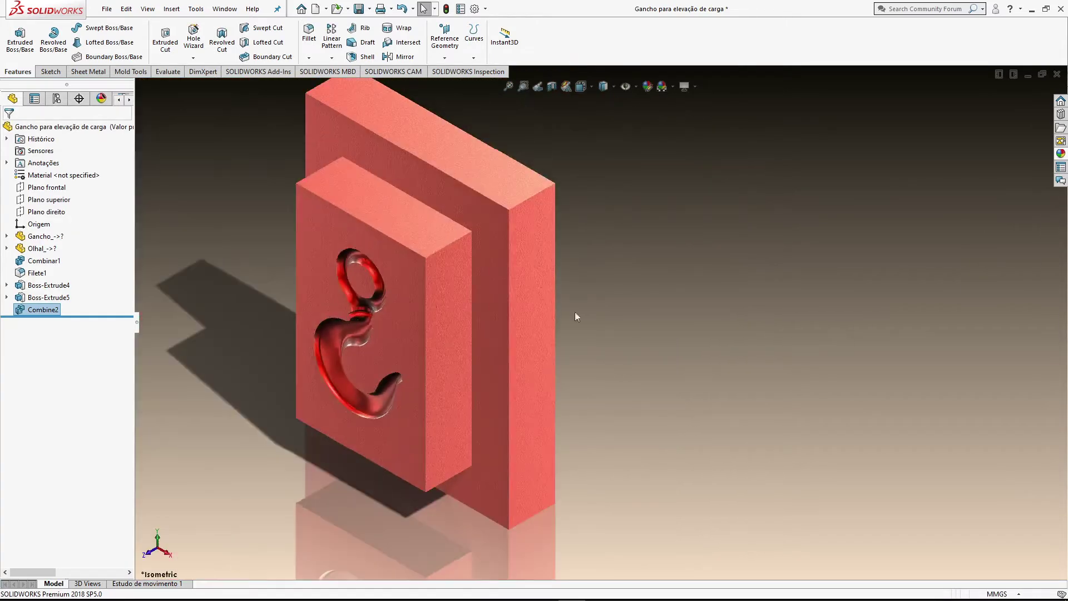
scroll(323, 288, "up", 2)
scroll(379, 264, "up", 1)
scroll(378, 264, "down", 1)
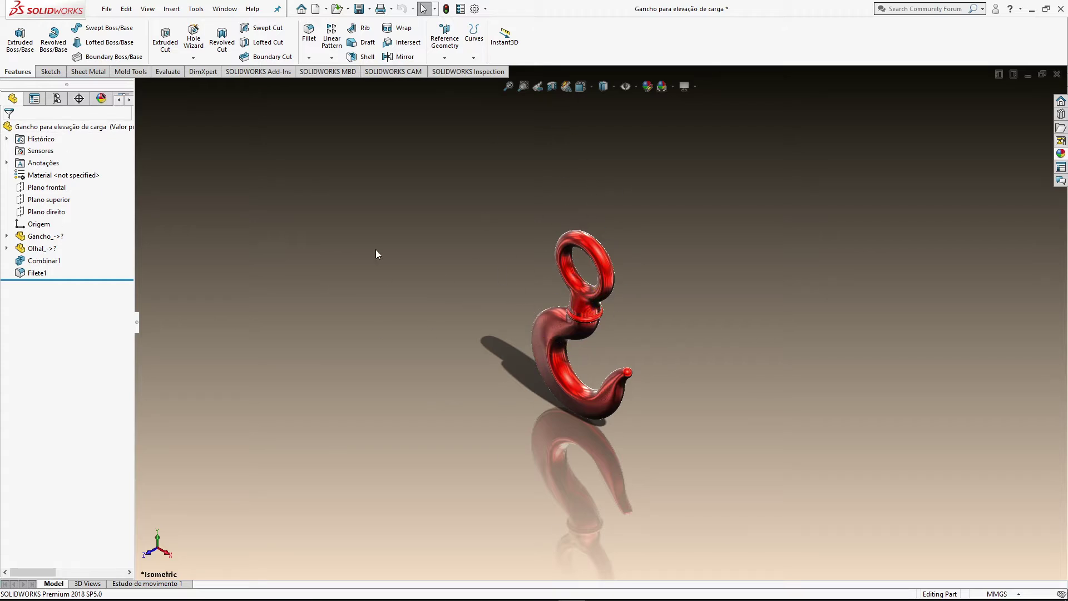
Step: Start a new sketch on the front plane of the hook part, seen from the front
scroll(646, 321, "down", 3)
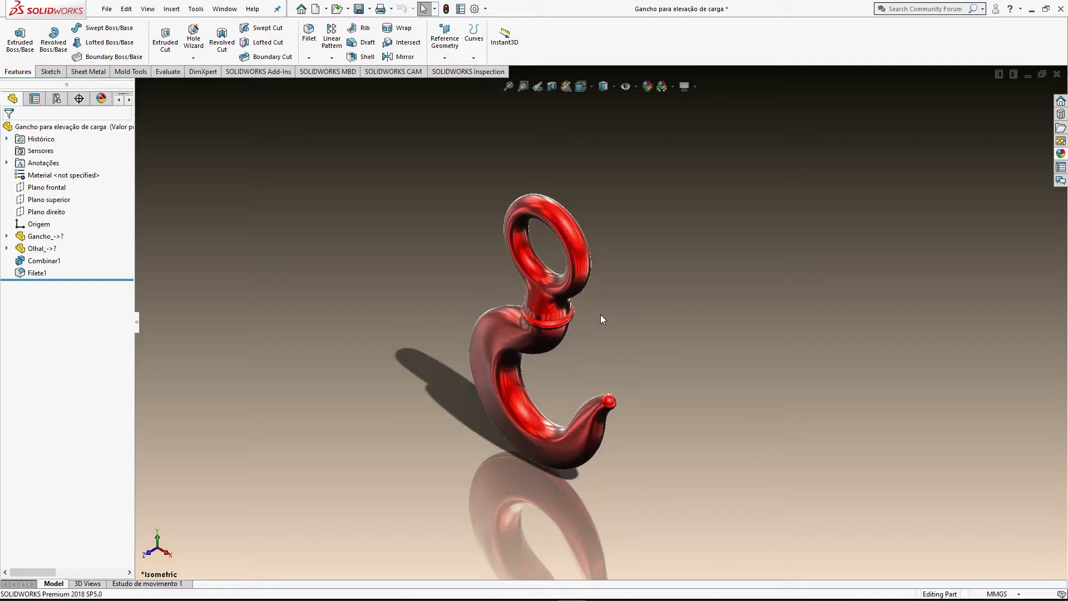
key("ctrl+1")
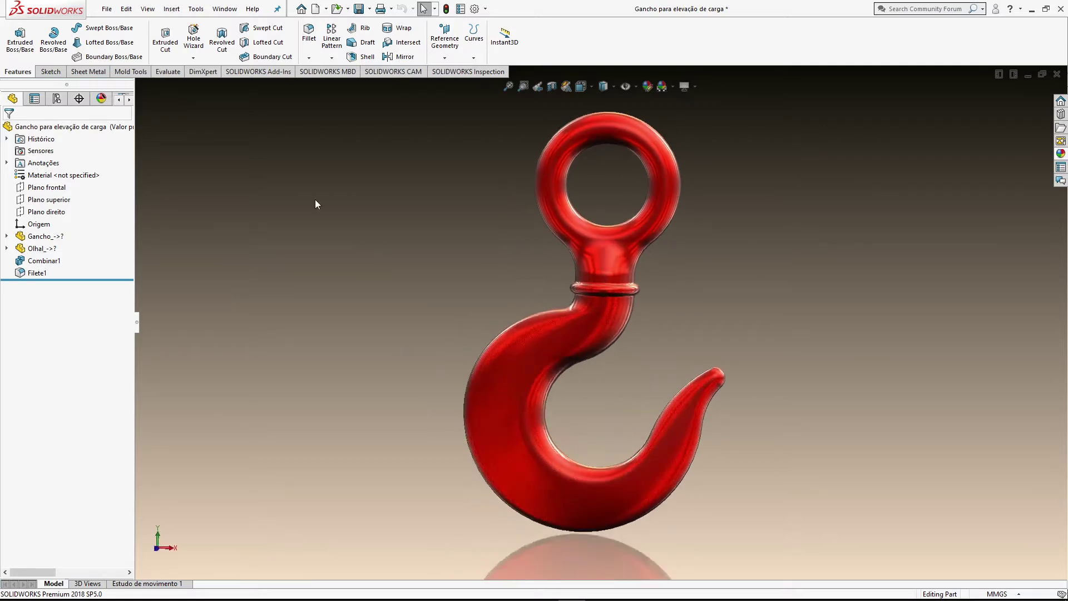
left_click(50, 72)
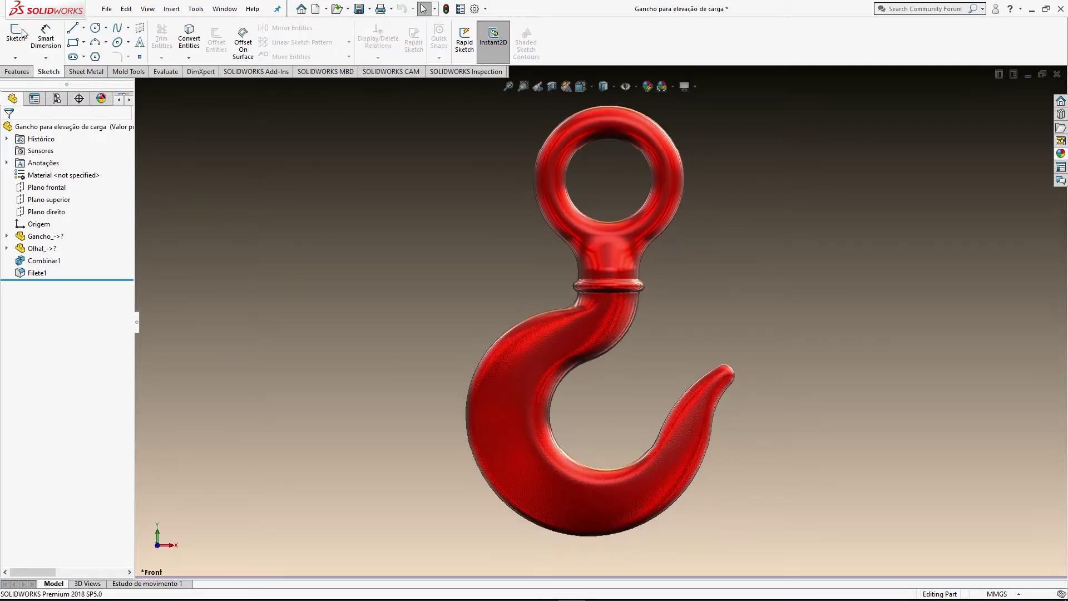
left_click(73, 27)
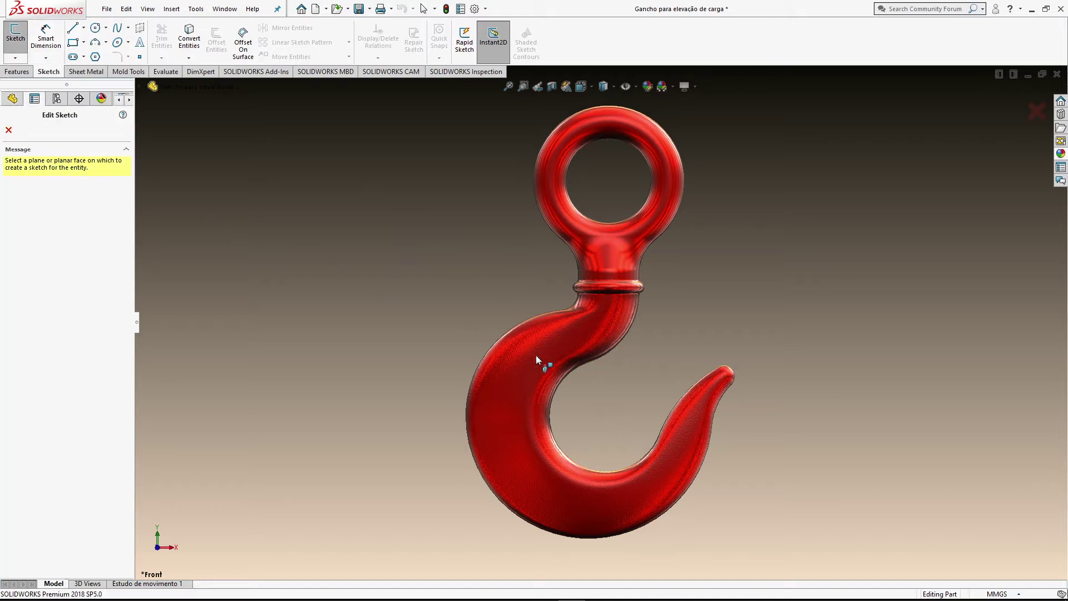
left_click(8, 129)
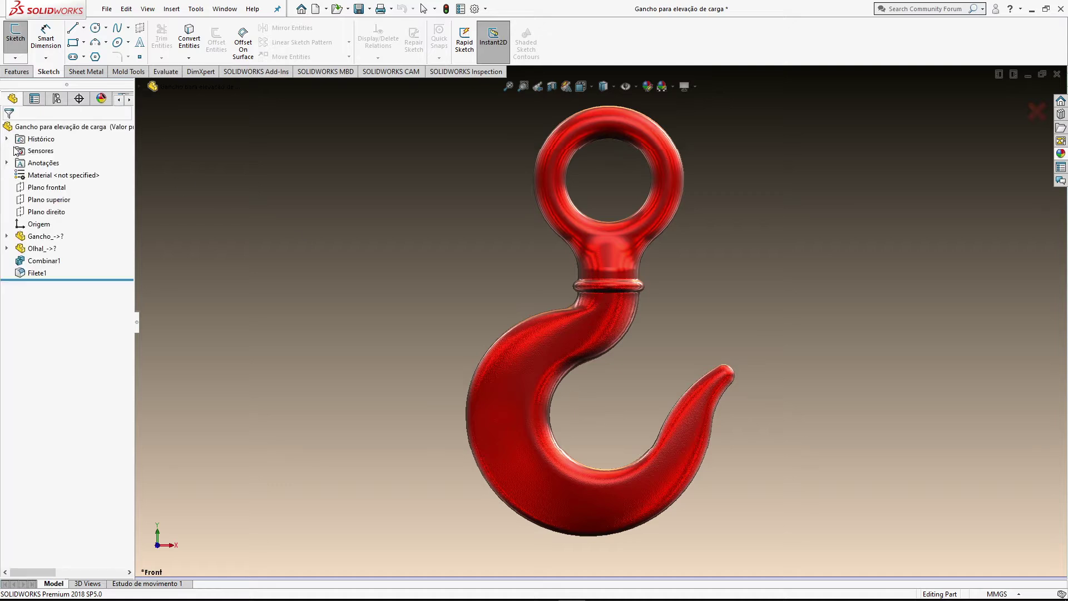
right_click(60, 189)
left_click(104, 173)
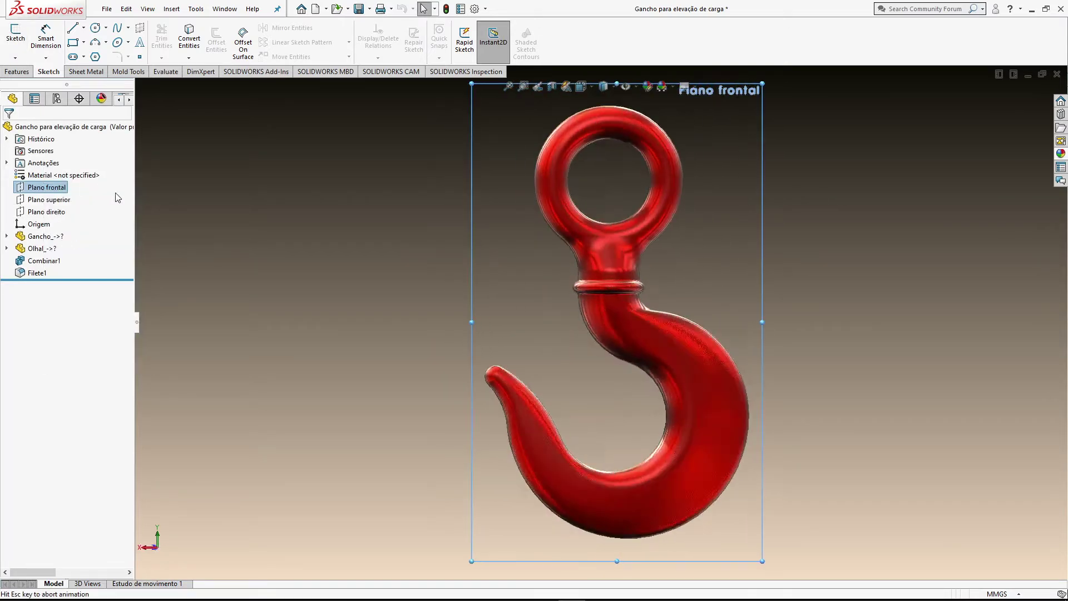
key("ctrl+1")
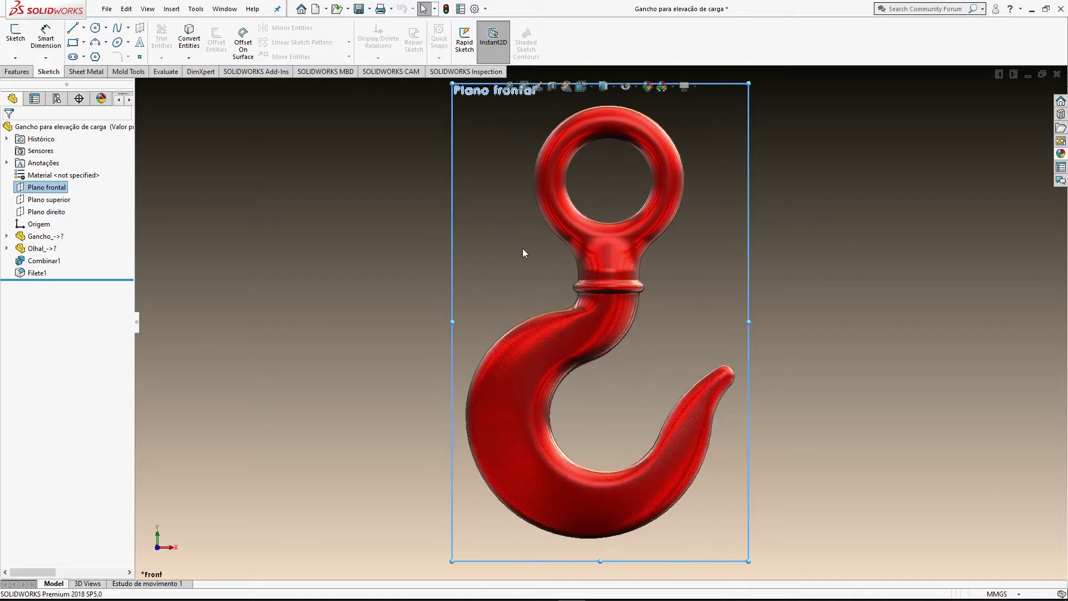
left_click(16, 34)
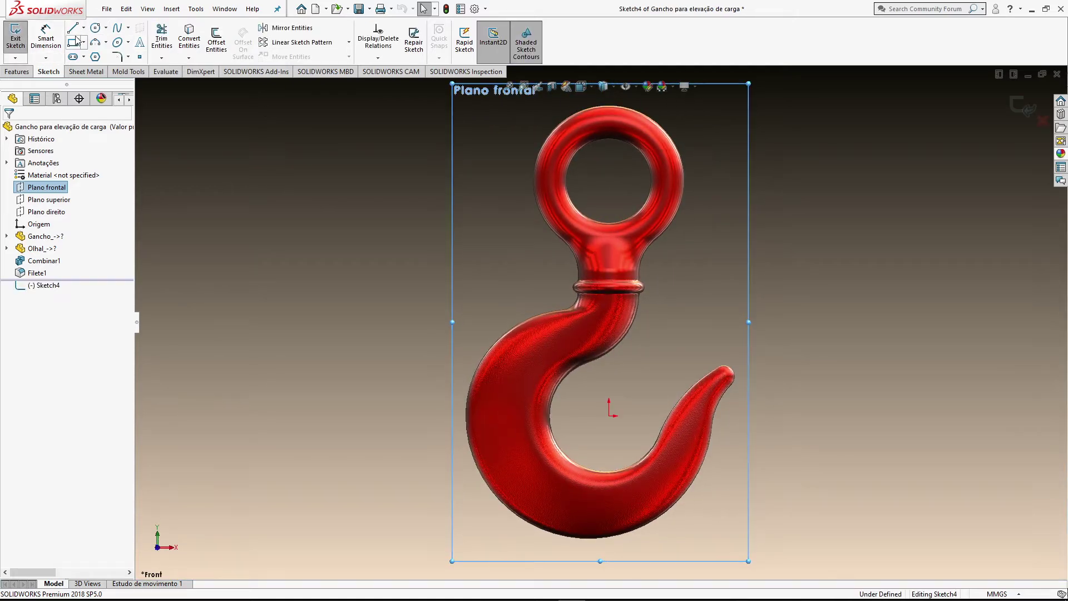
Step: Sketch a 70 mm horizontal line rightward from the origin and an 80 mm vertical line downward from its end
key("l")
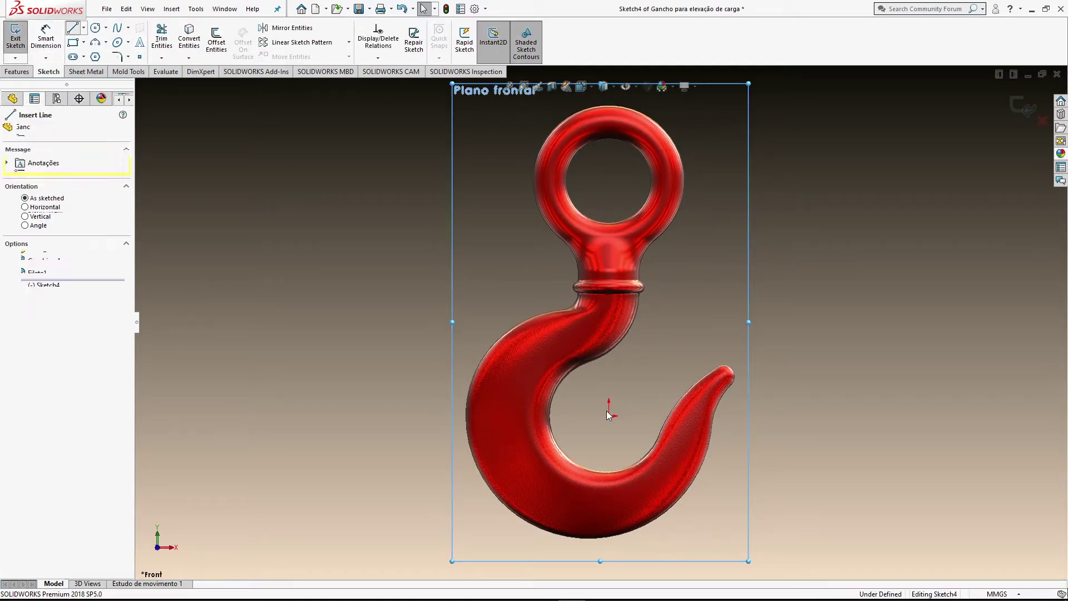
left_click(611, 416)
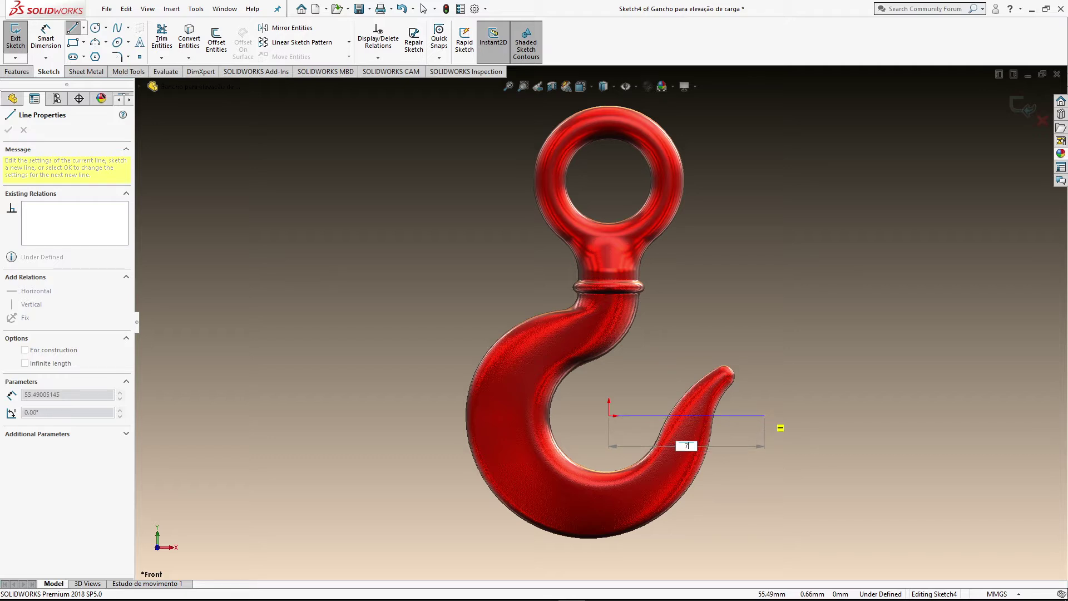
type("70")
key("Return")
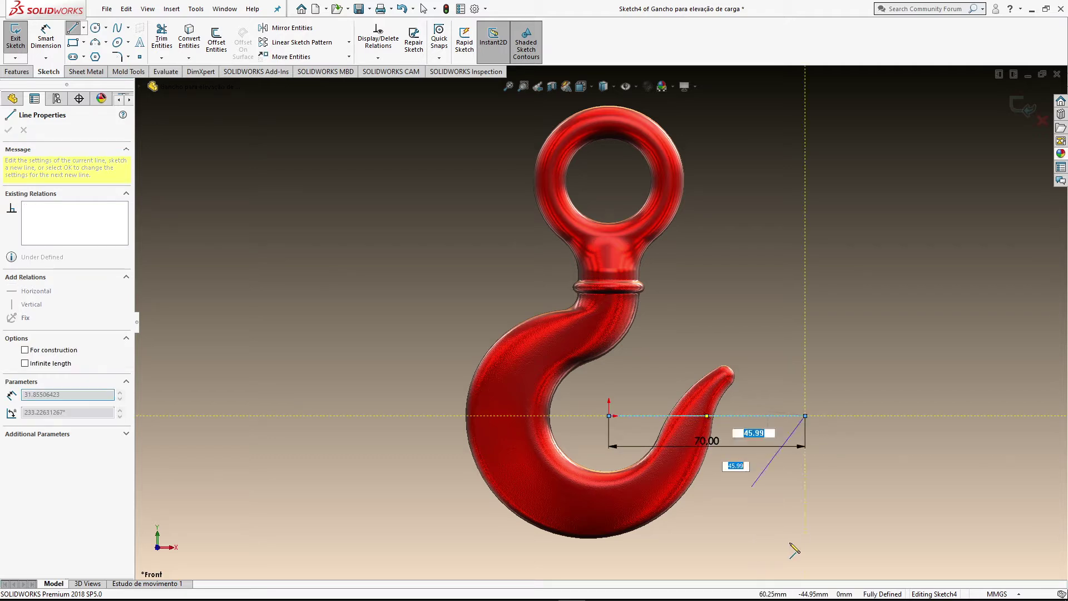
type("8")
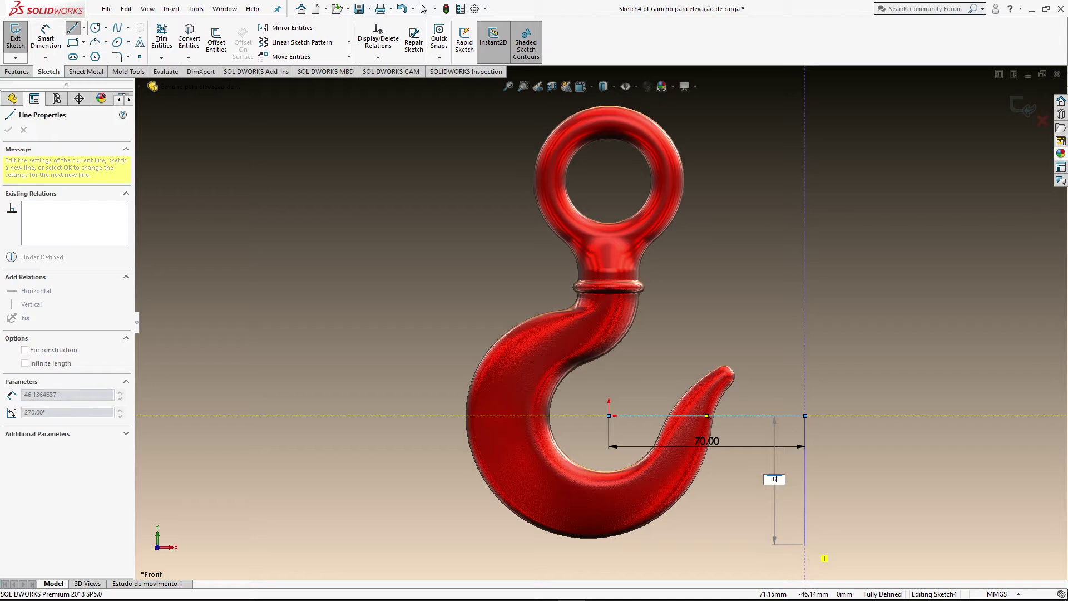
type("0")
key("Return")
Step: Continue the outline with a 140 mm horizontal line leftward below the hook and a 220 mm vertical line upward
scroll(807, 547, "up", 1)
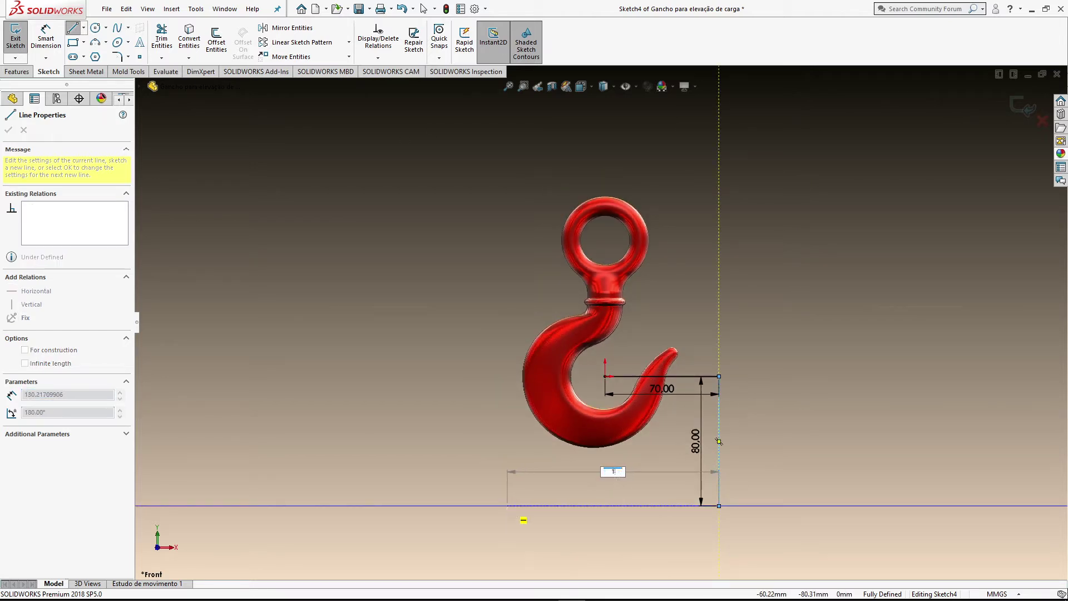
type("40")
key("Return")
key("Escape")
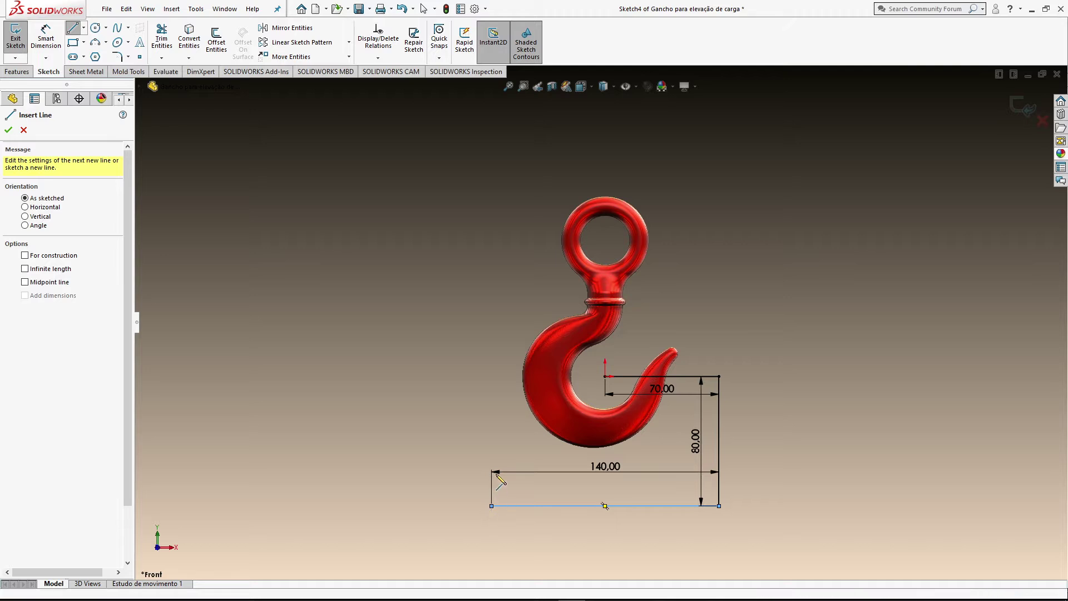
left_click(492, 507)
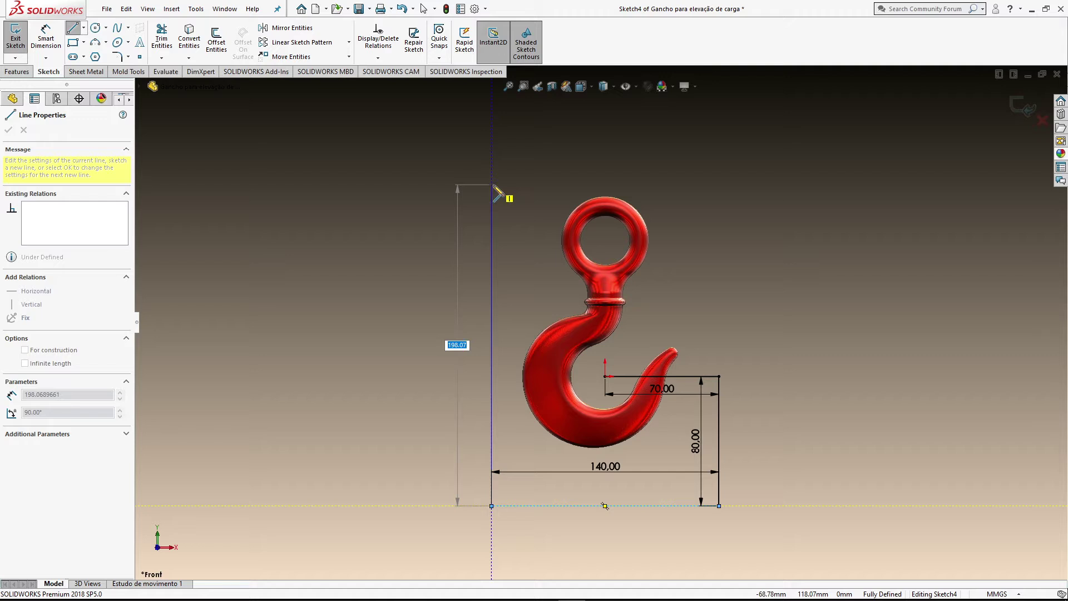
type("220")
key("Return")
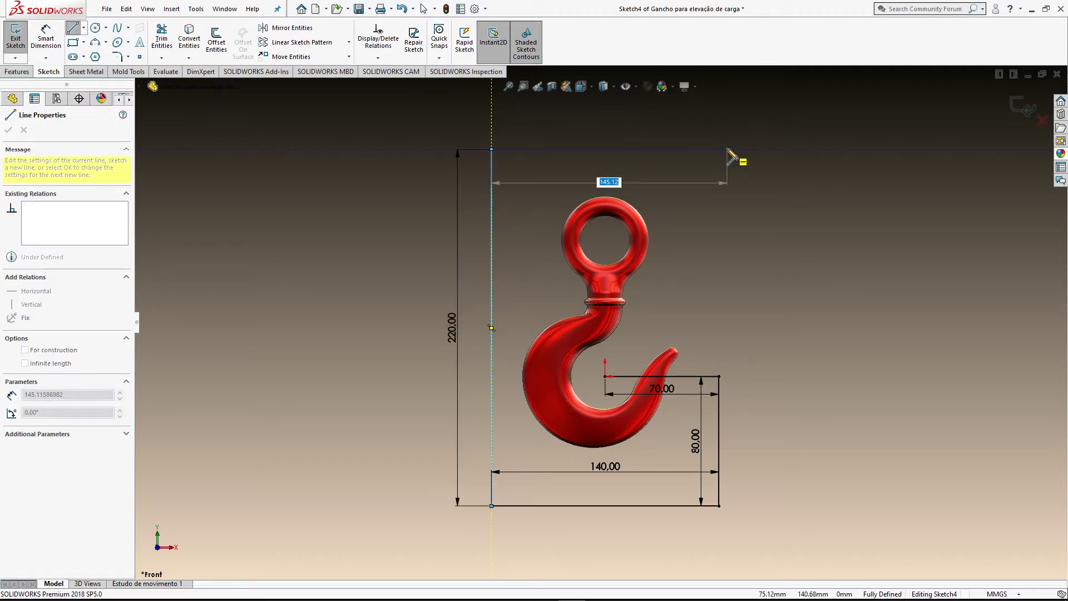
Step: Add a 140 mm horizontal line above the hook and close the outline with a vertical line to the 70 mm line's end
type("140")
key("Return")
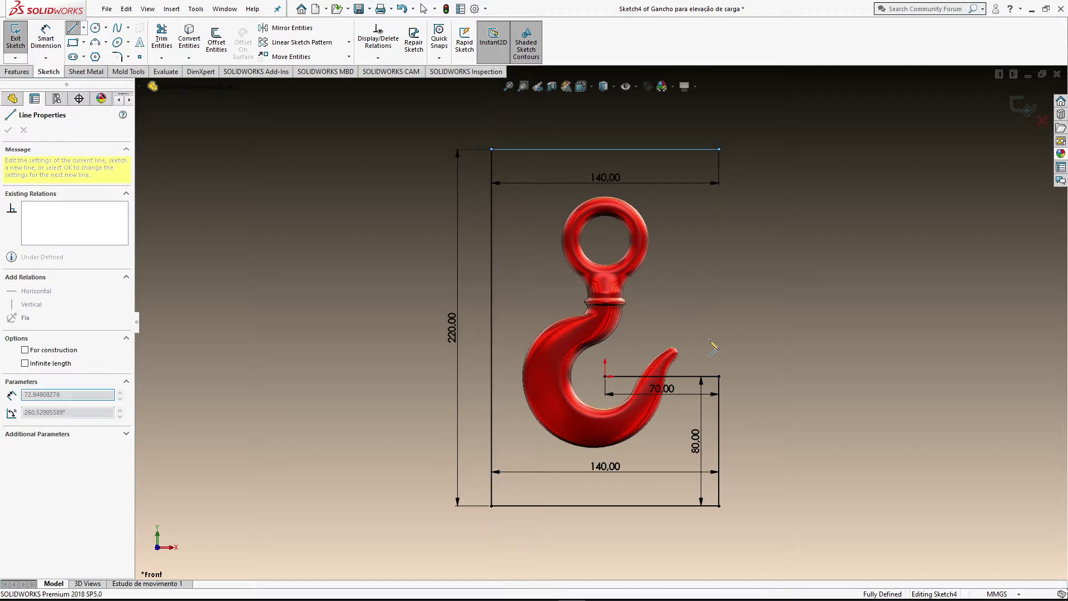
left_click(720, 377)
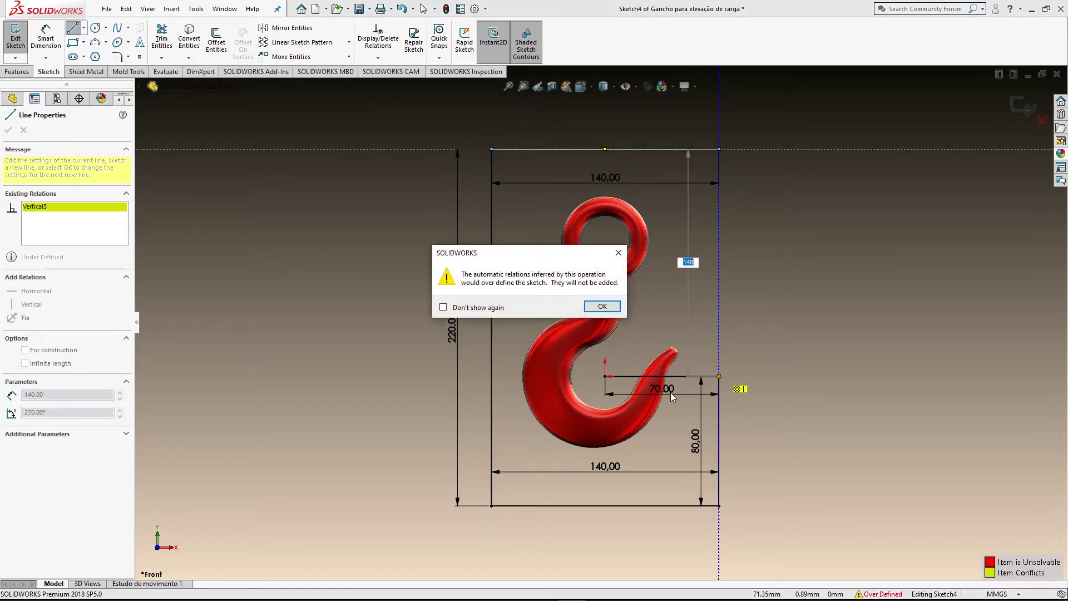
left_click(602, 307)
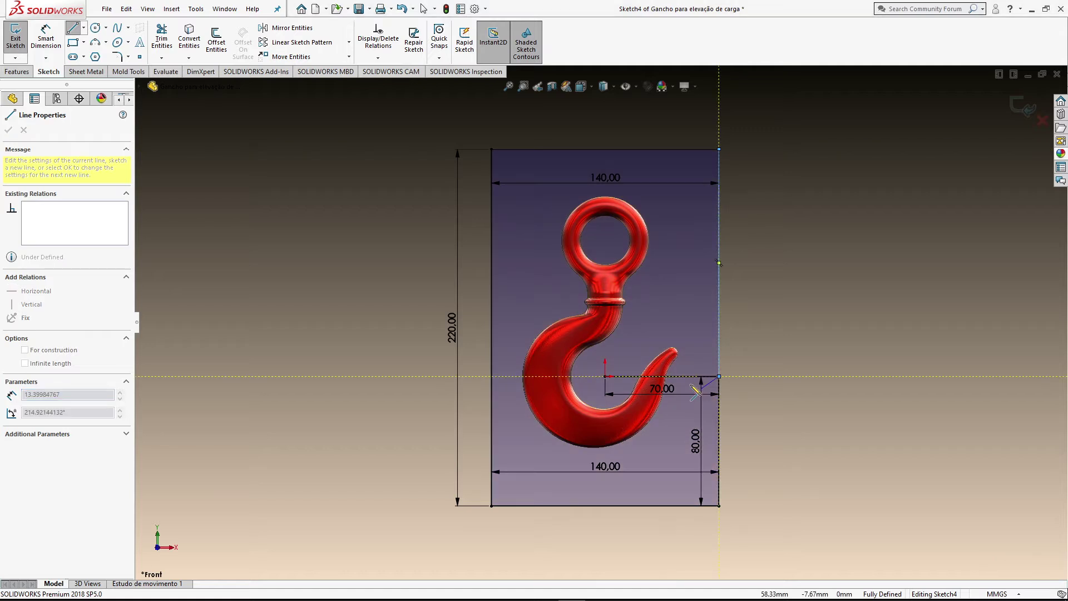
key("Escape")
key("Escape")
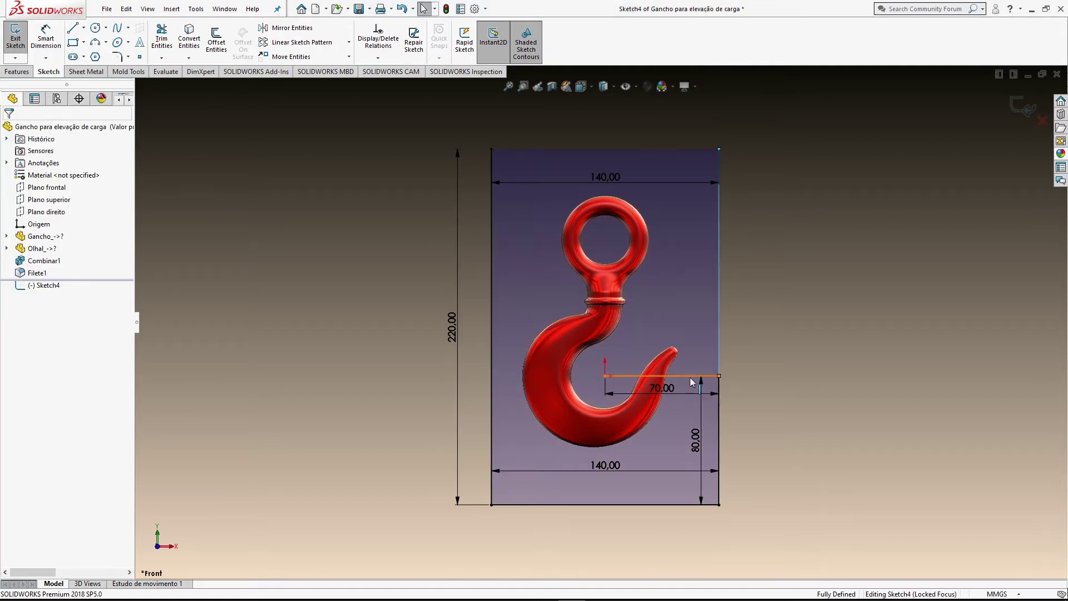
Step: Delete the 70 mm horizontal helper line that starts at the origin, along with its dimension
left_click(692, 379)
key("Delete")
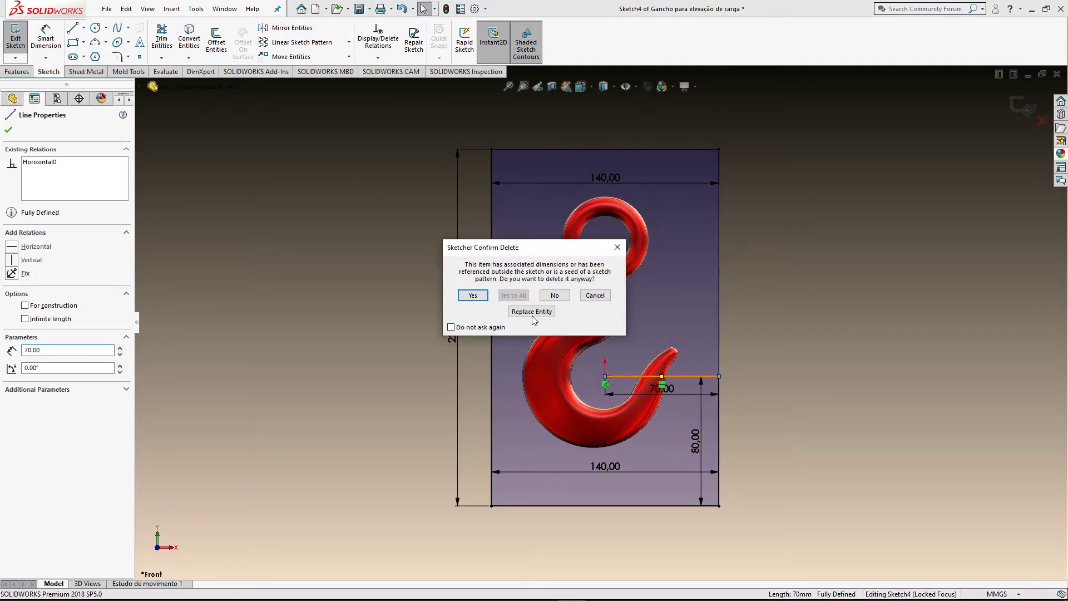
left_click(473, 295)
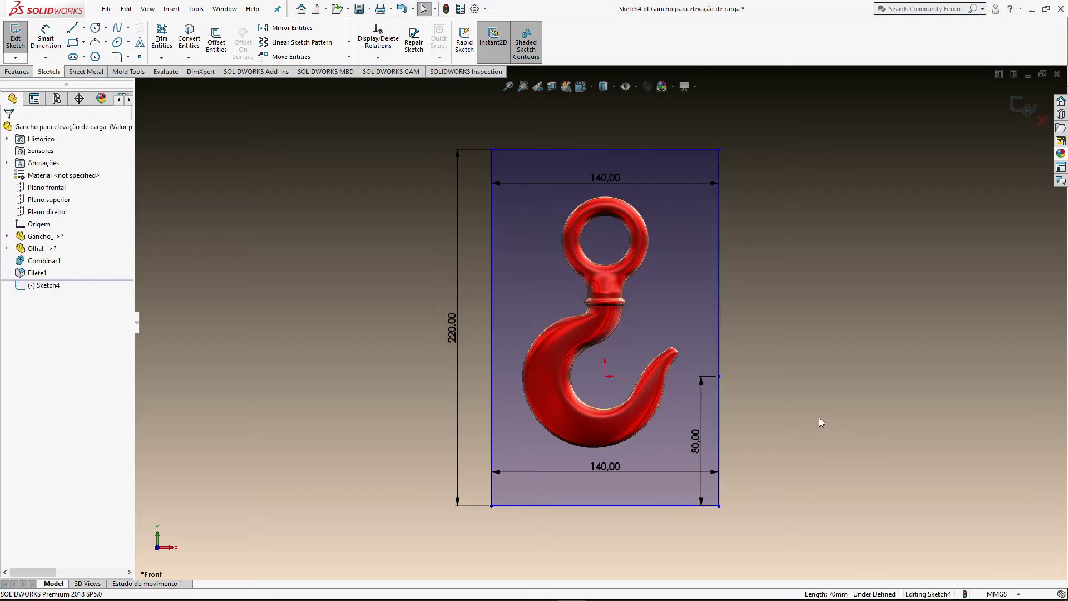
Step: Extrude the rectangle around the hook as a blind boss, 50 mm toward the front
key("ctrl+7")
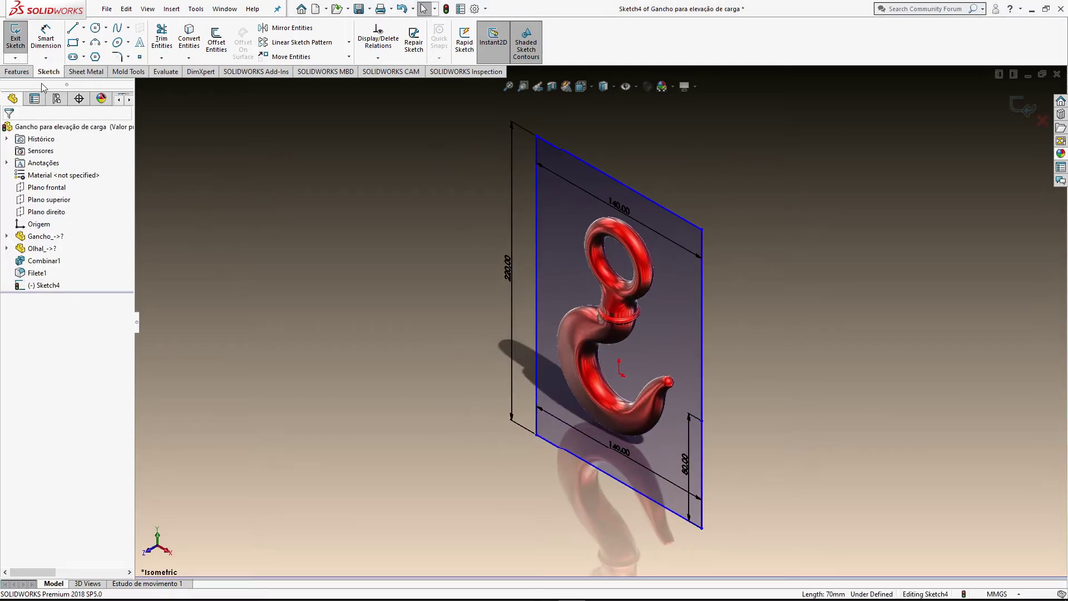
left_click(26, 70)
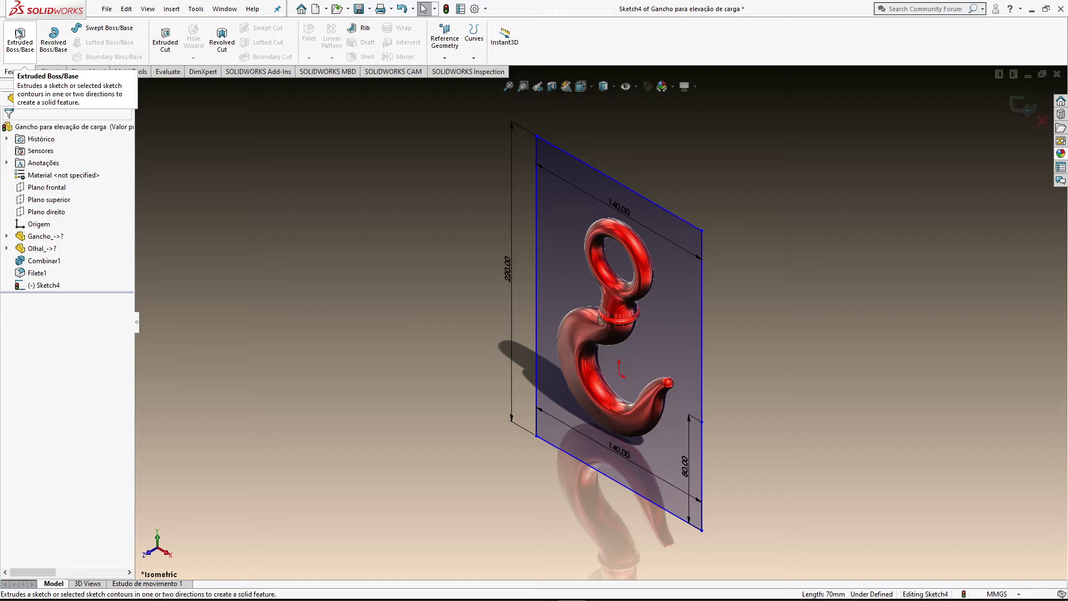
left_click(20, 34)
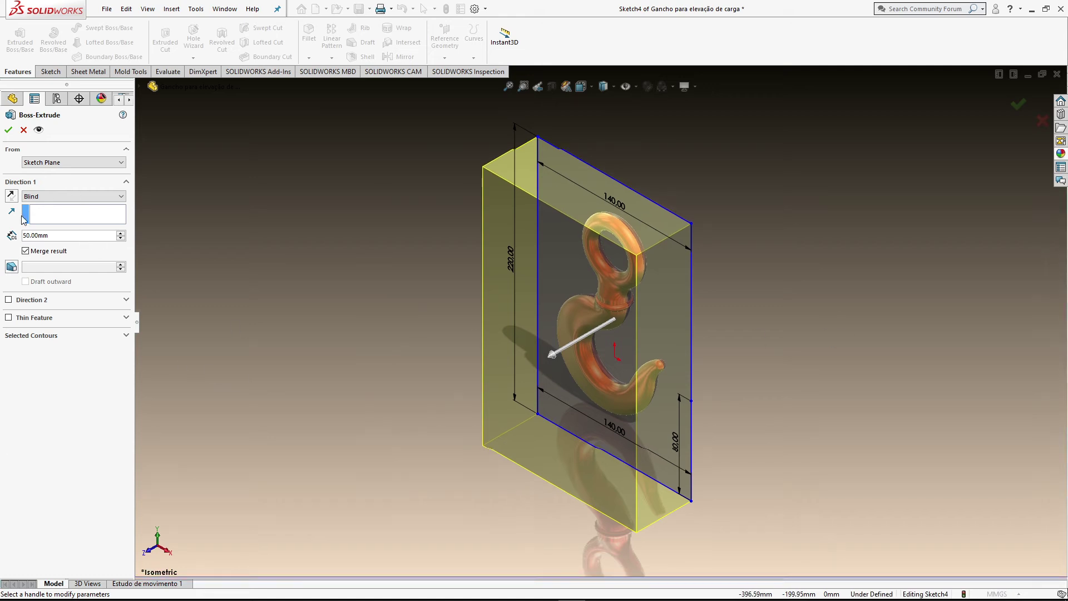
left_click(10, 129)
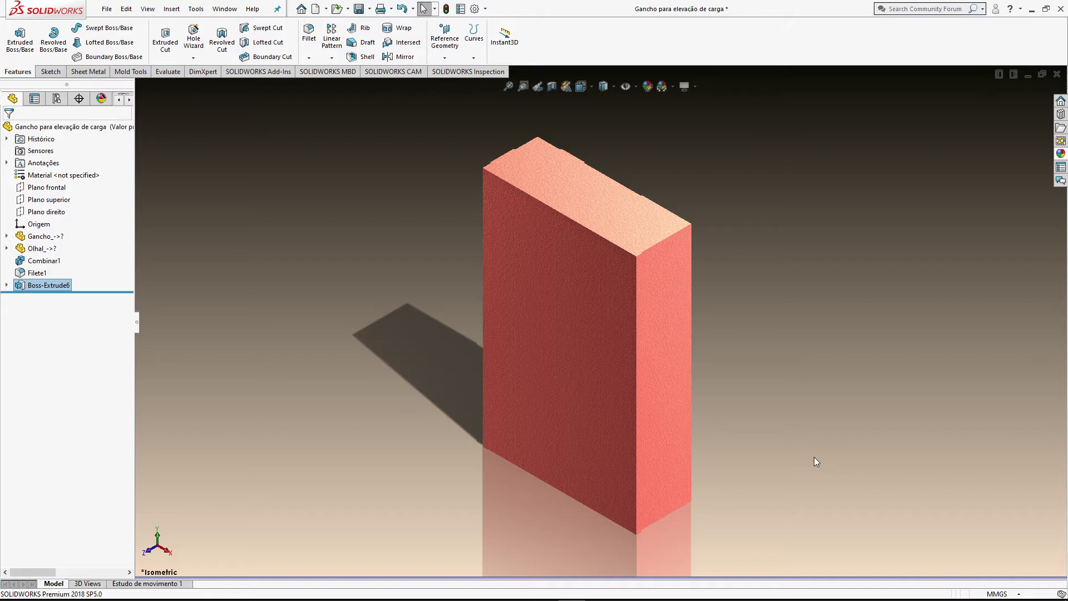
Step: Sketch a rectangle on the block's back face, tracing its outer edges from corner to corner around the hook
key("ctrl+2")
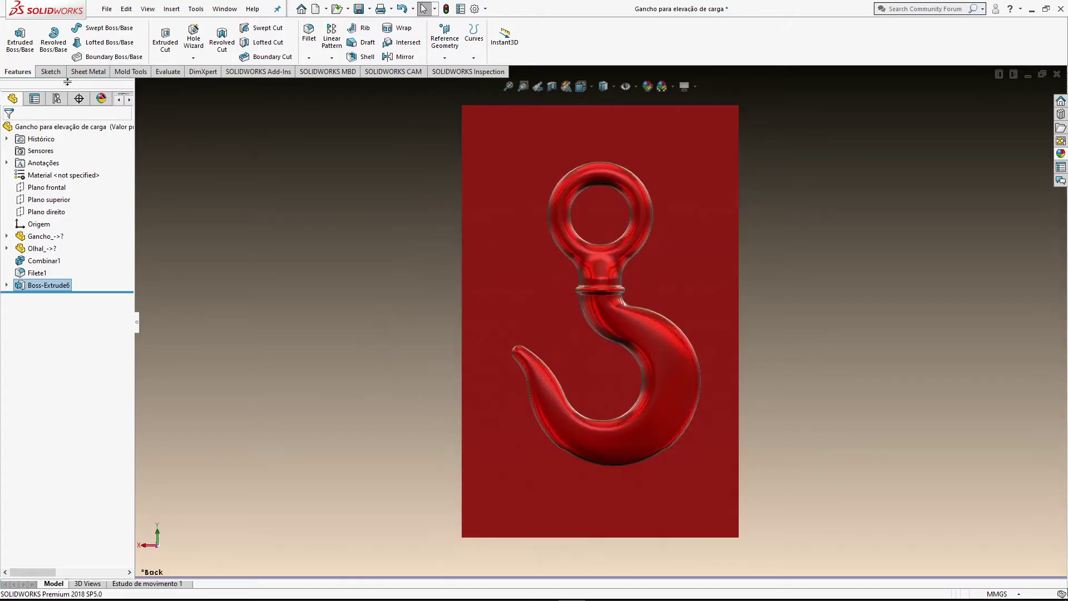
left_click(47, 72)
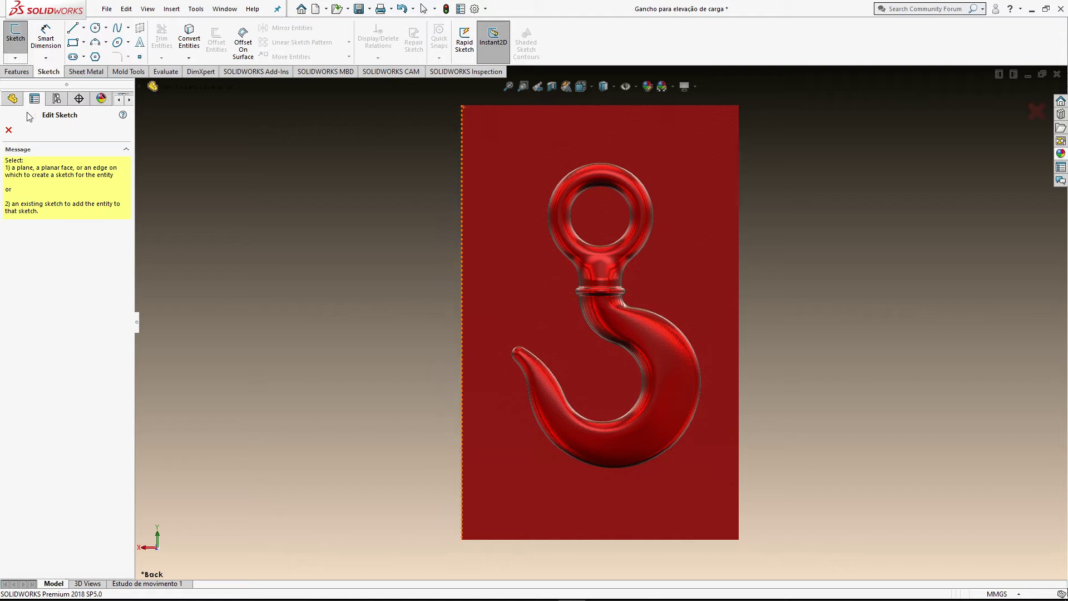
left_click(477, 110)
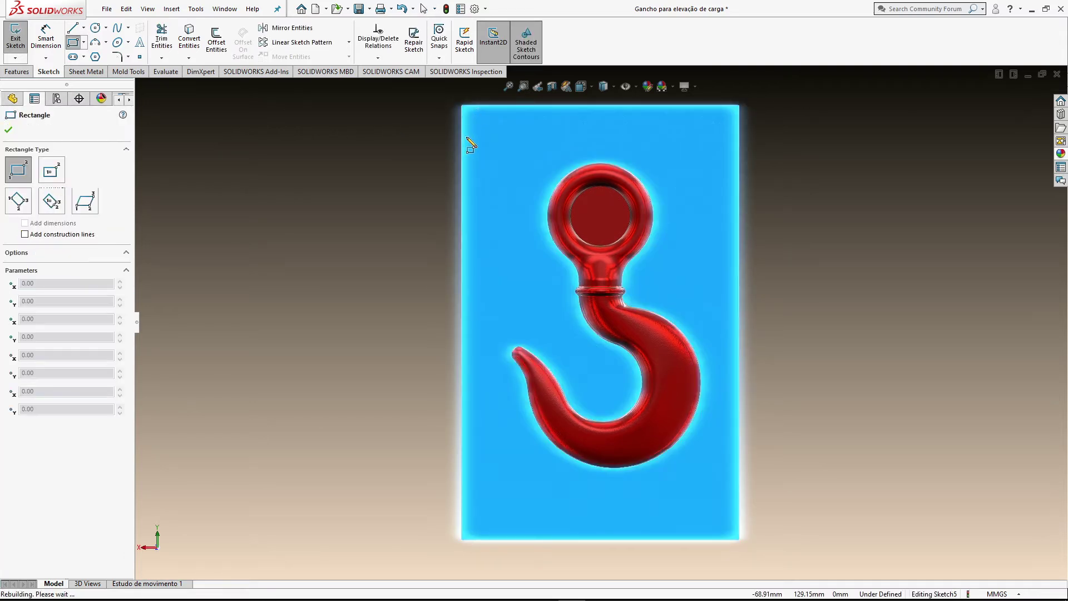
left_click(464, 107)
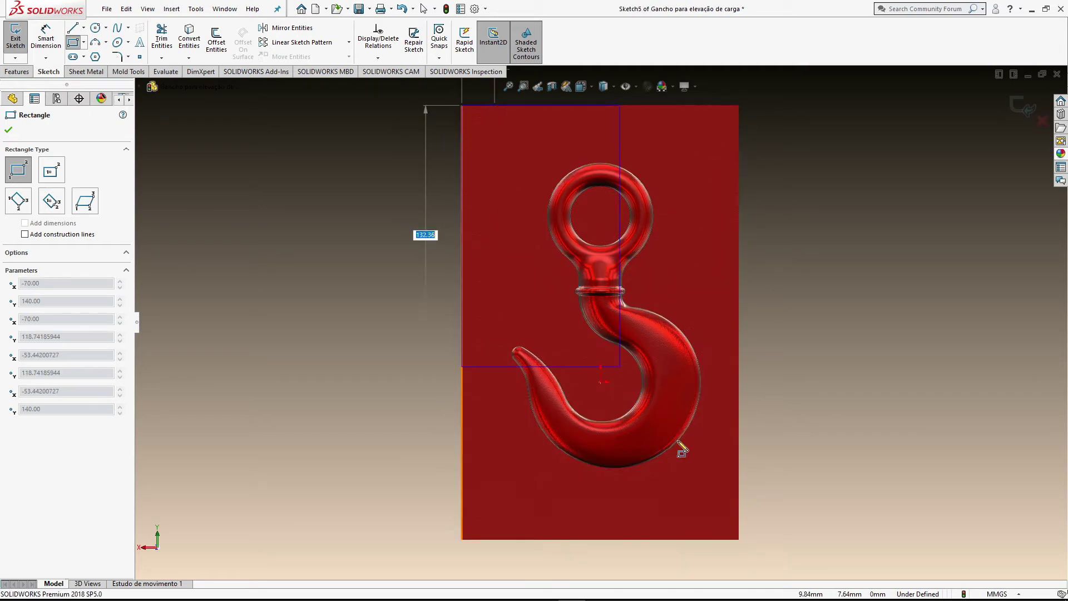
left_click(739, 540)
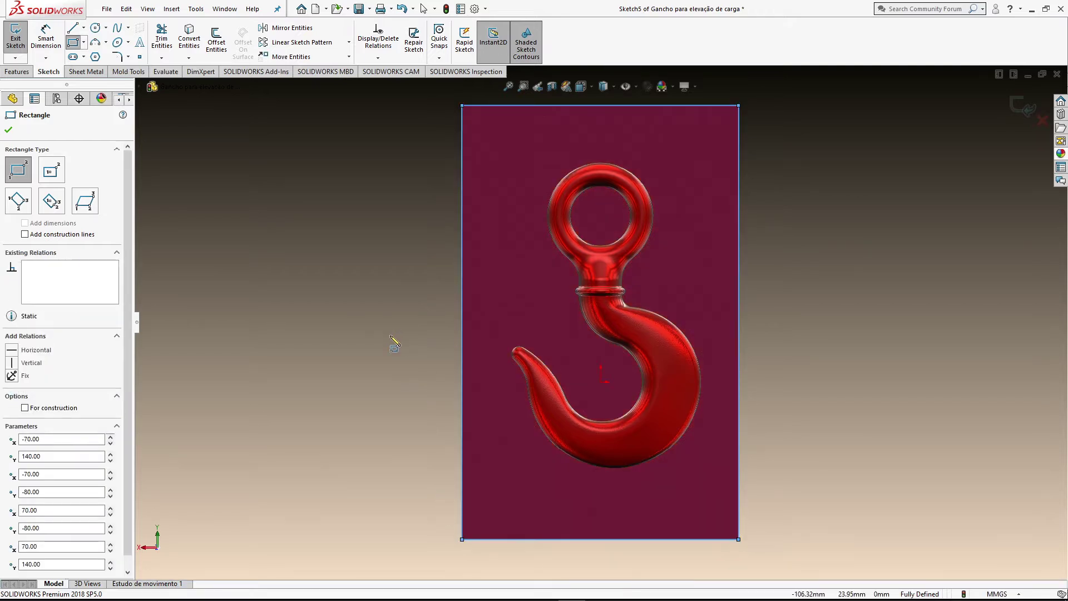
Step: Offset the traced rectangle 40 mm outward, keeping the offset dimension
key("ctrl+7")
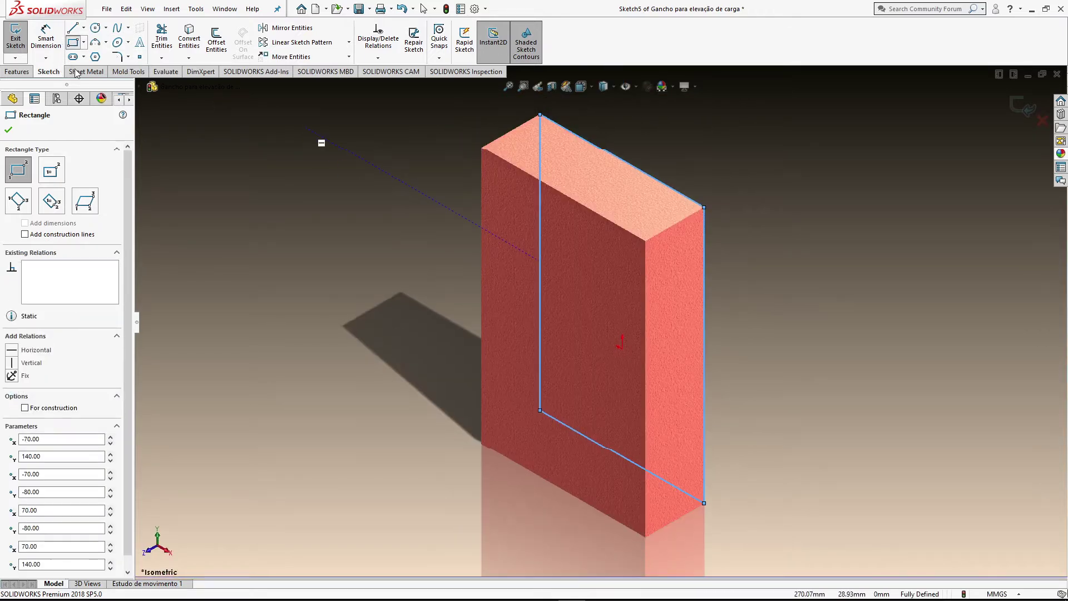
left_click(216, 39)
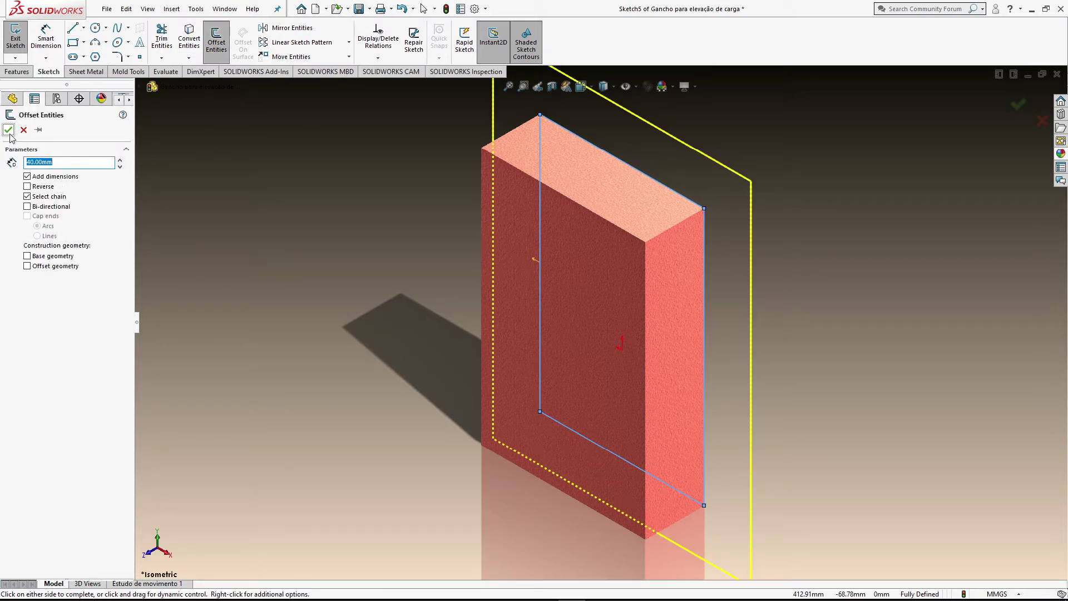
left_click(9, 131)
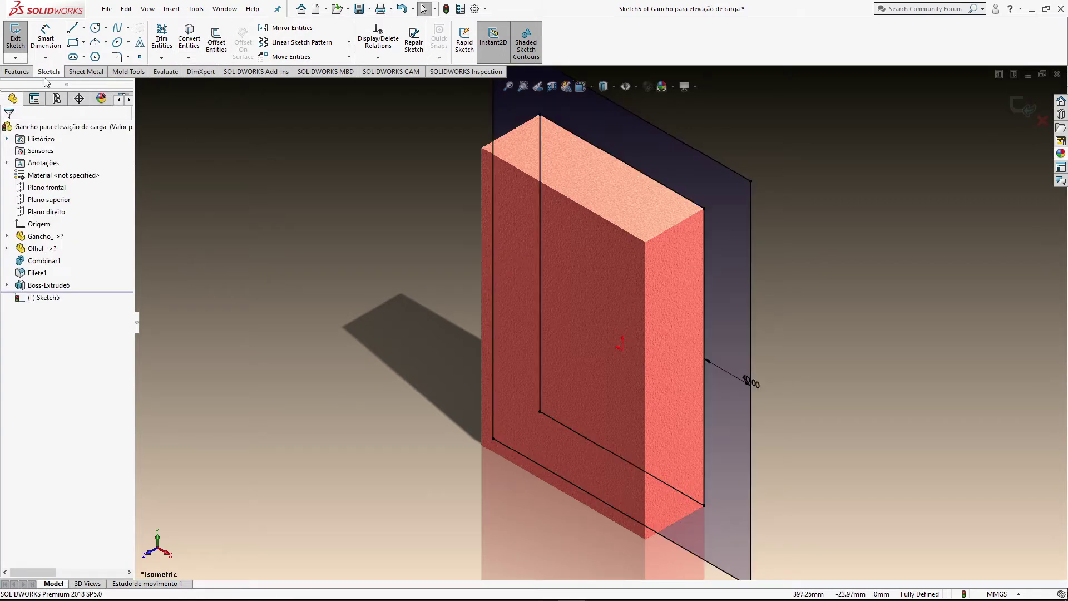
Step: Extrude the frame between the two rectangles as a blind boss, 50 mm in both directions
left_click(17, 72)
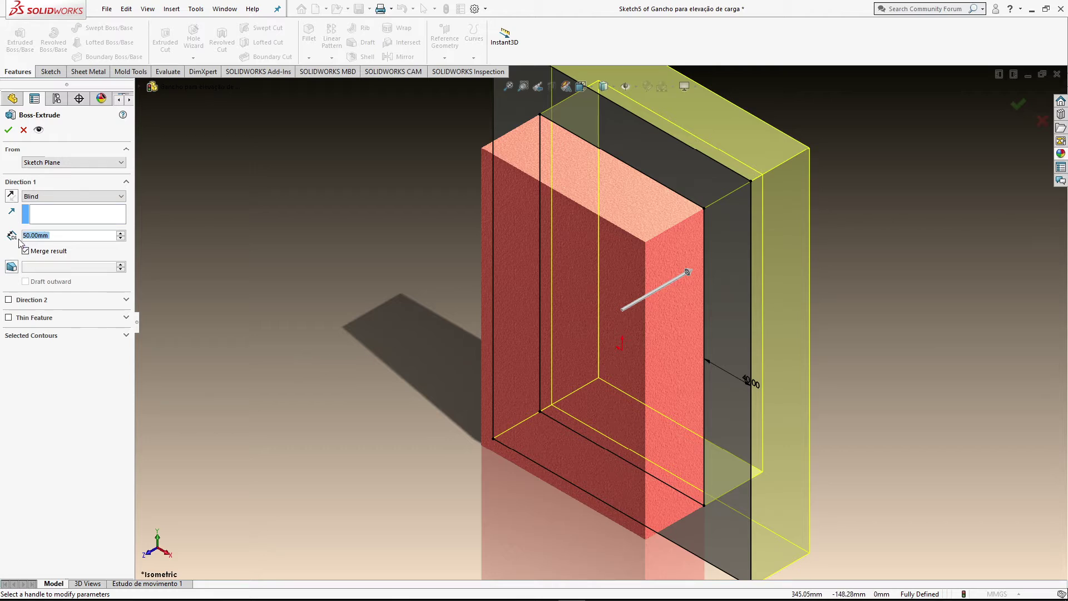
left_click(8, 299)
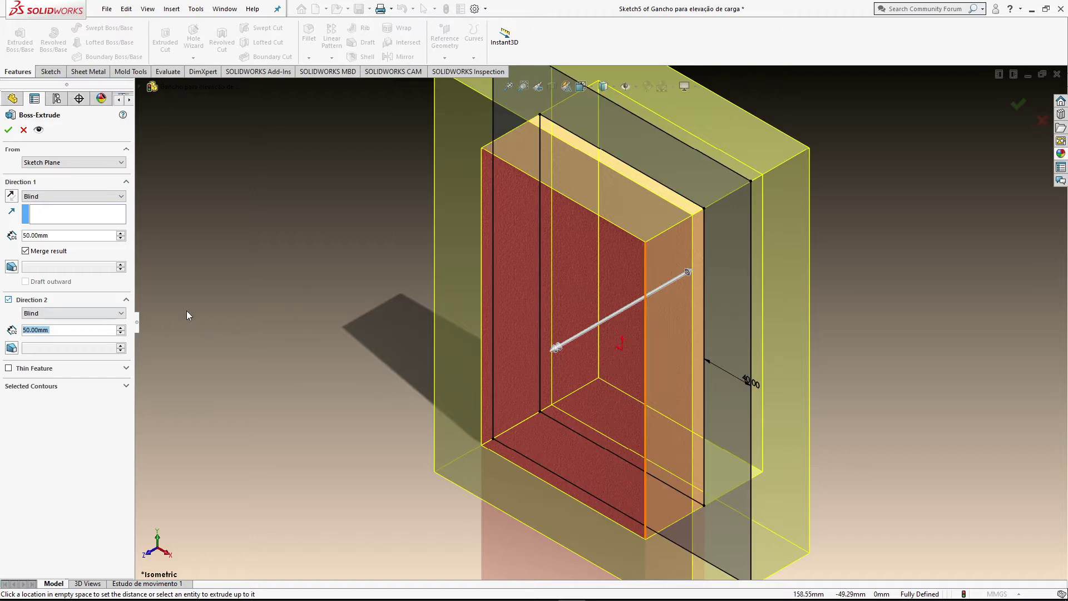
left_click(9, 130)
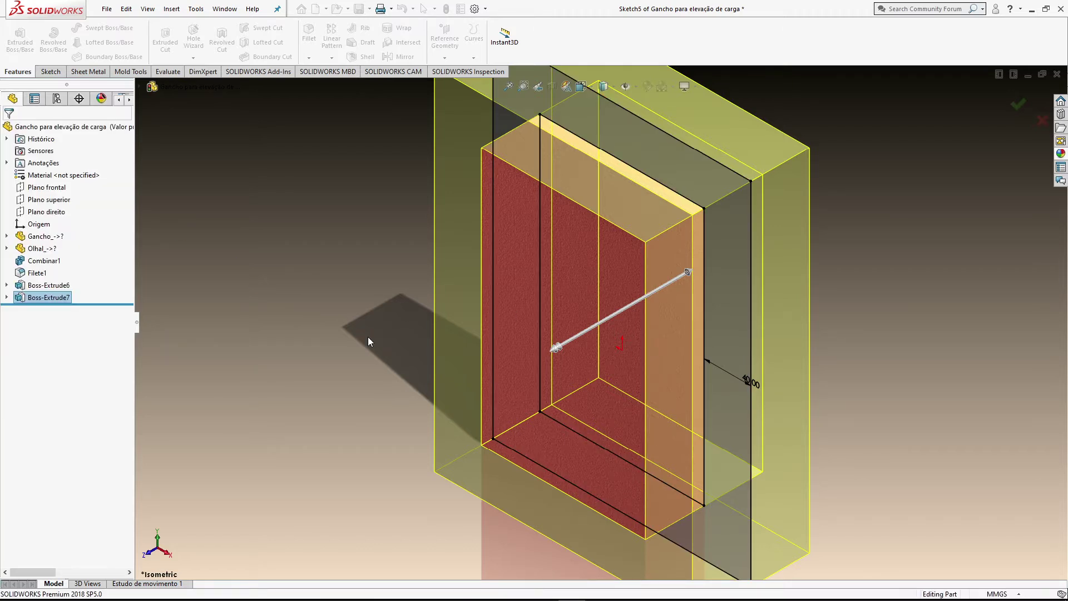
Step: Edit the 50 mm block extrusion around the hook and turn off Merge result
middle_click_drag(928, 372, 781, 294)
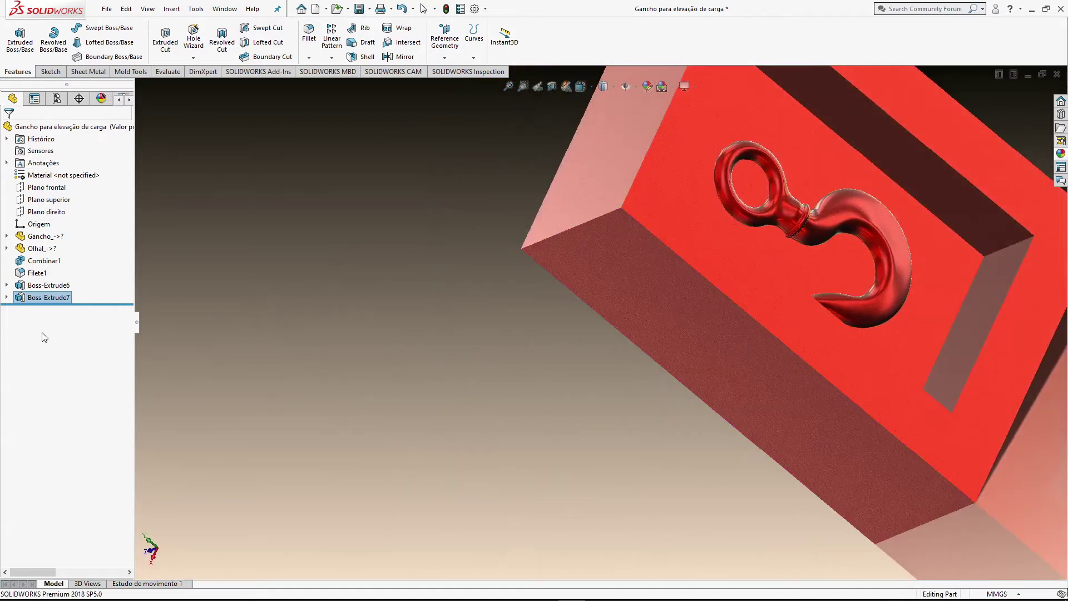
right_click(40, 285)
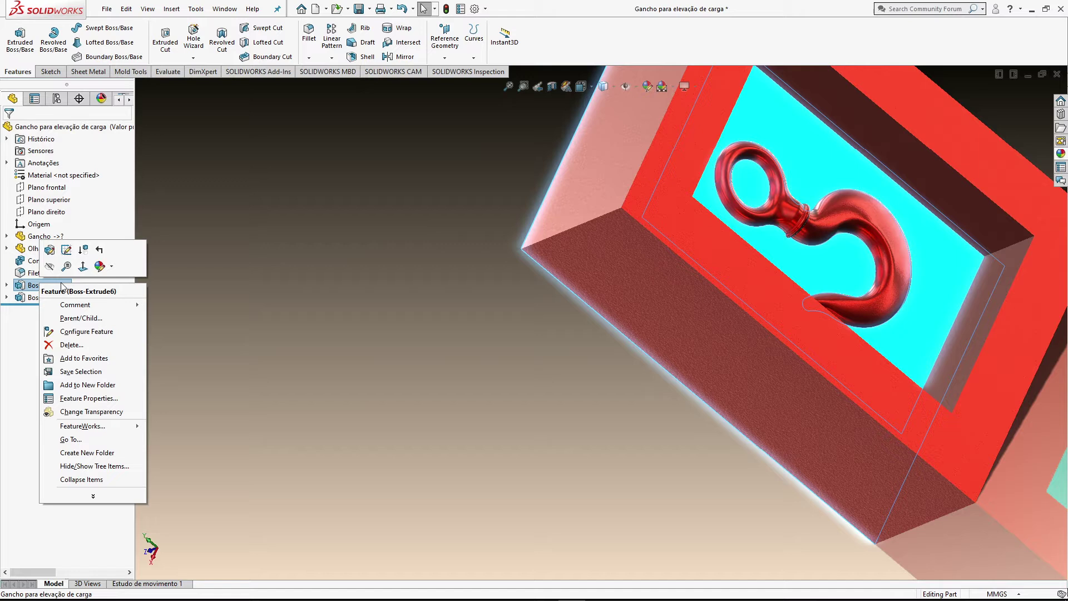
left_click(50, 247)
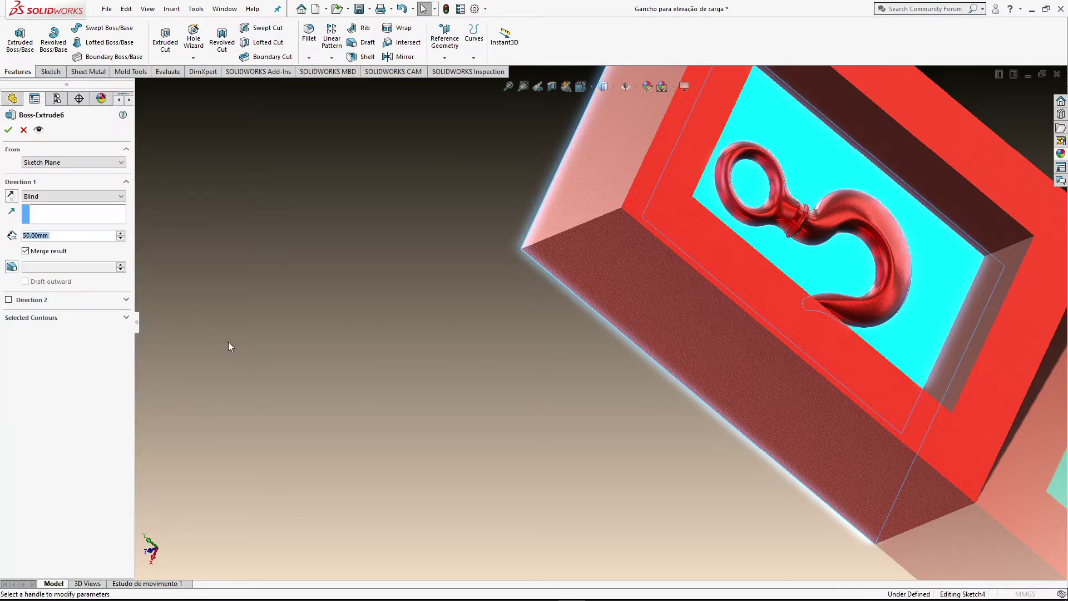
left_click(26, 252)
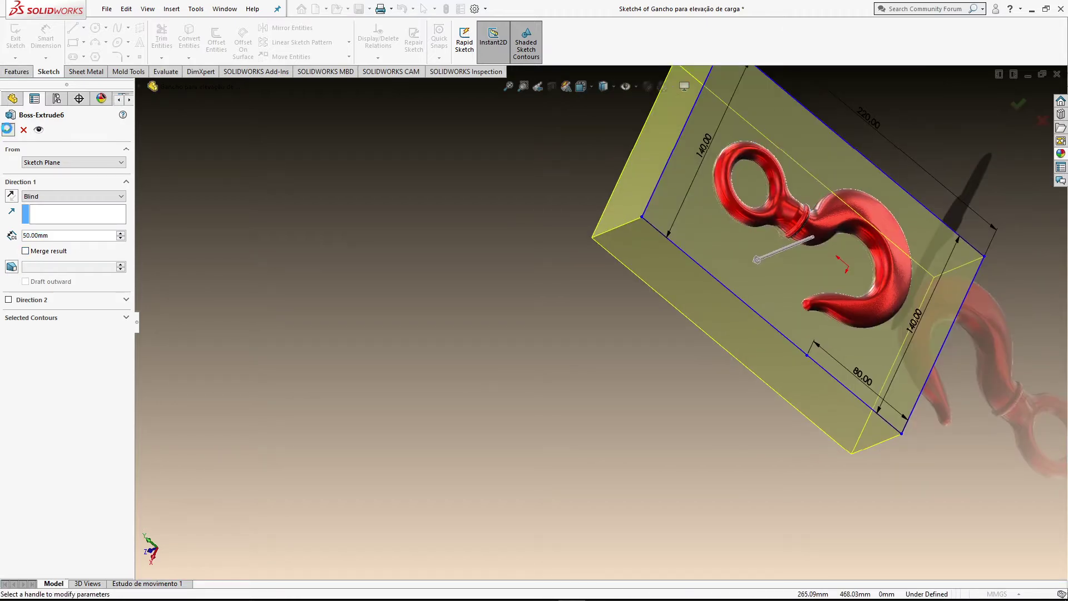
key("Return")
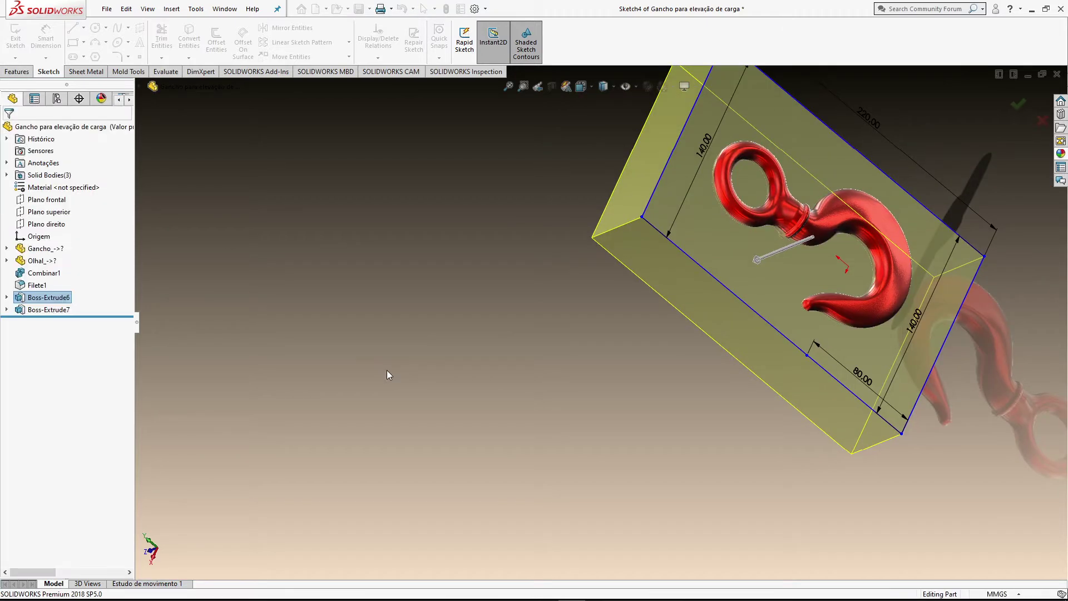
Step: Start a subtractive Combine with the extruded outer frame as the main body
key("ctrl+1")
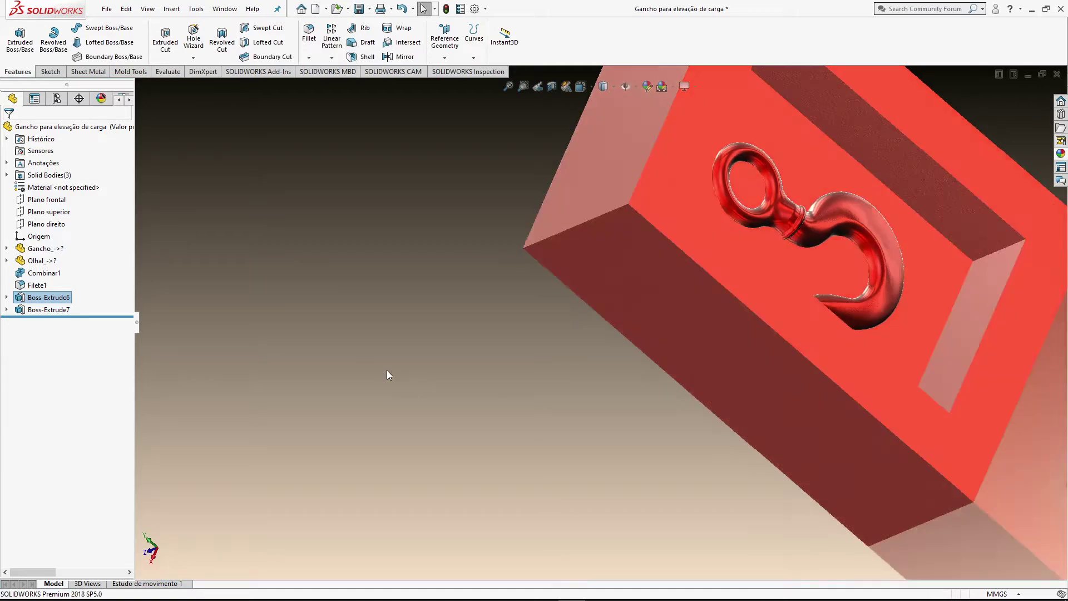
key("ctrl+2")
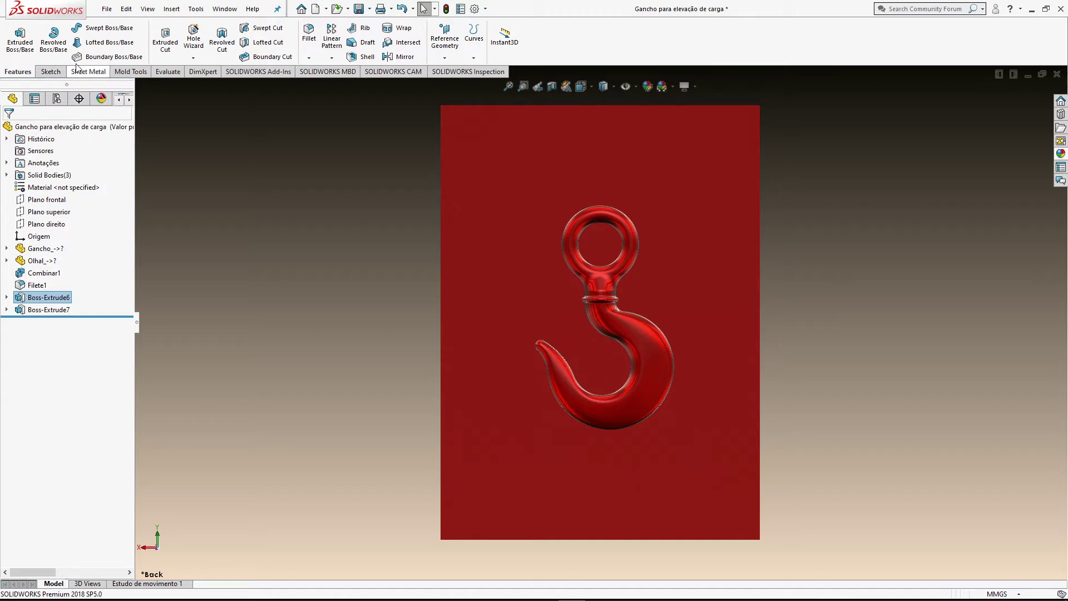
left_click(177, 10)
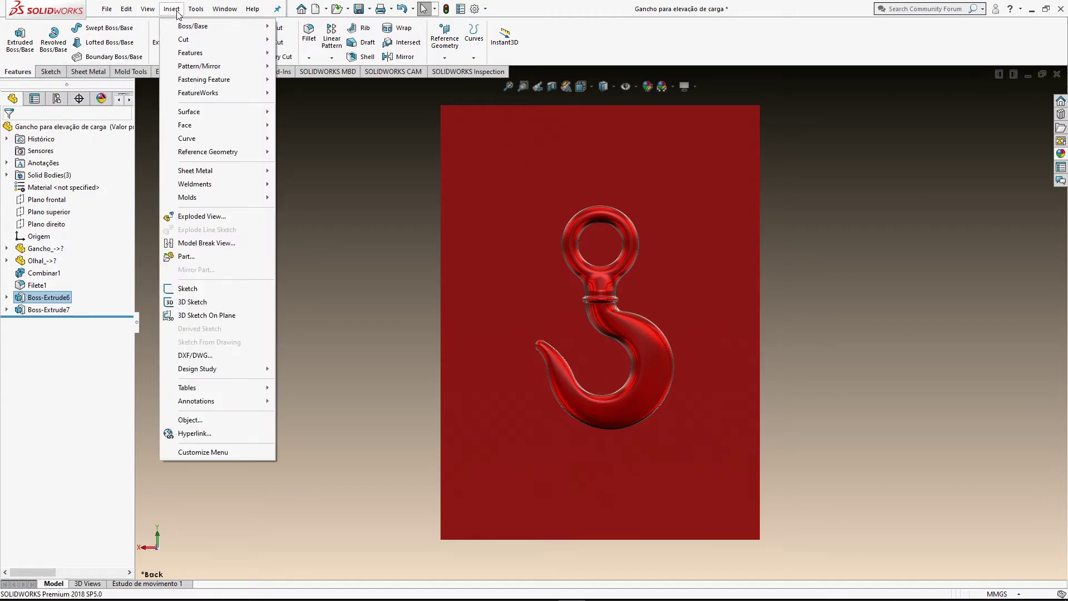
mouse_move(214, 58)
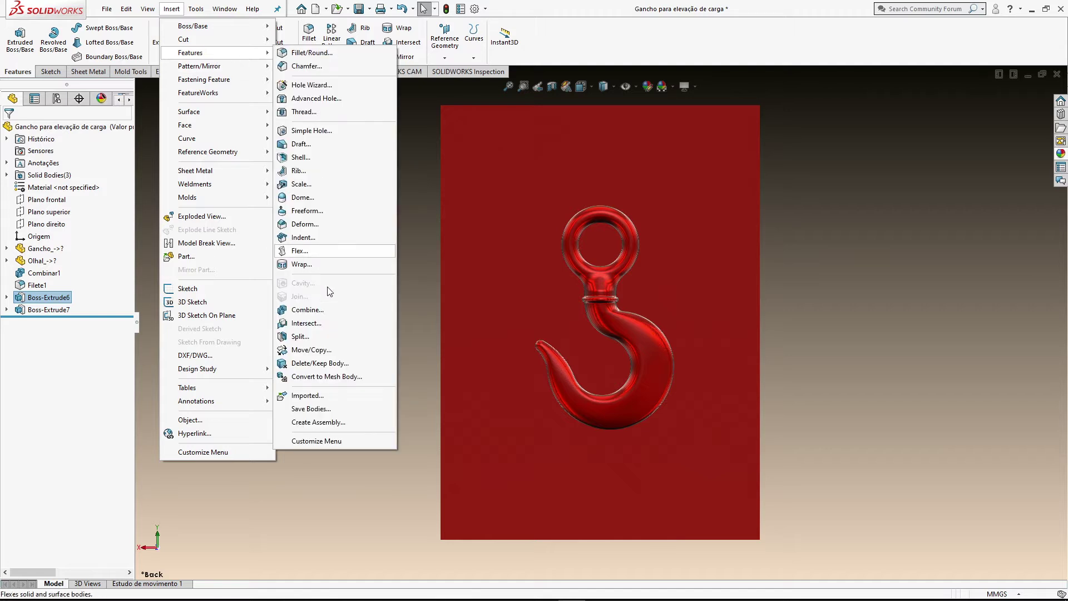
left_click(327, 314)
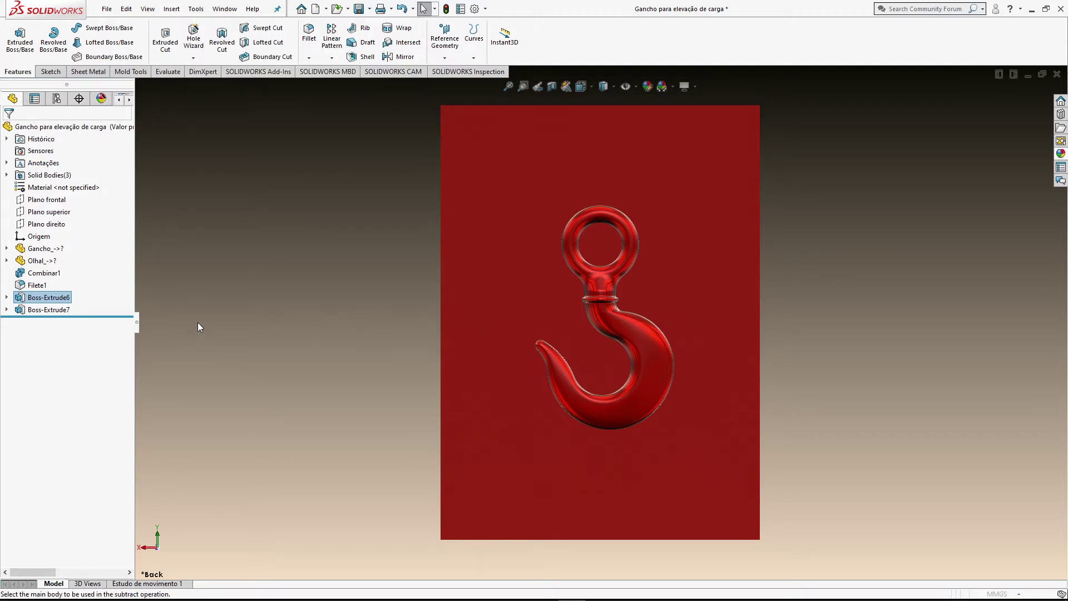
left_click(473, 170)
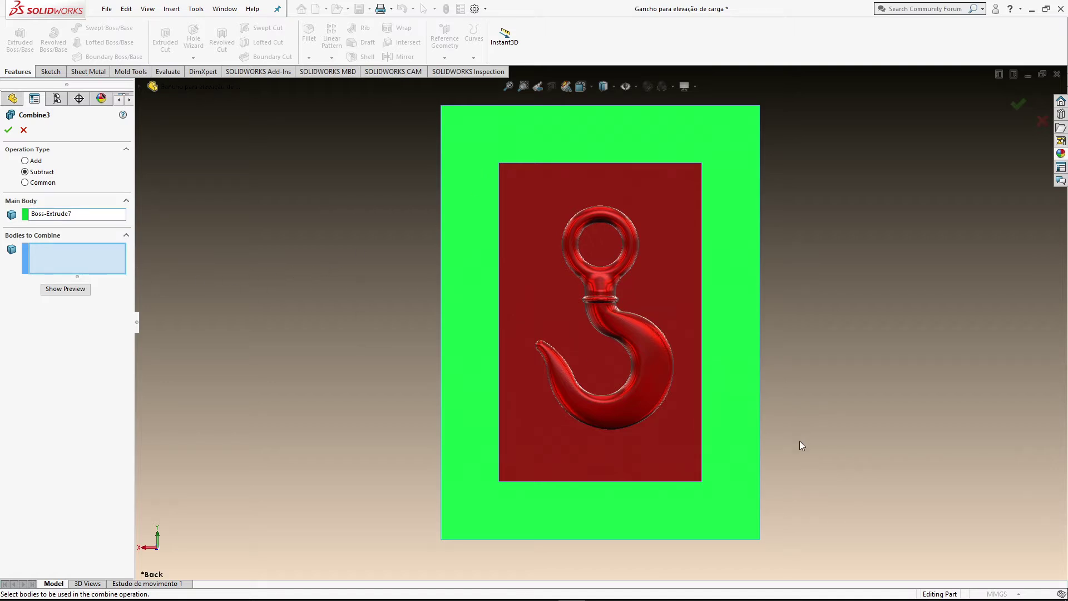
key("ctrl+1")
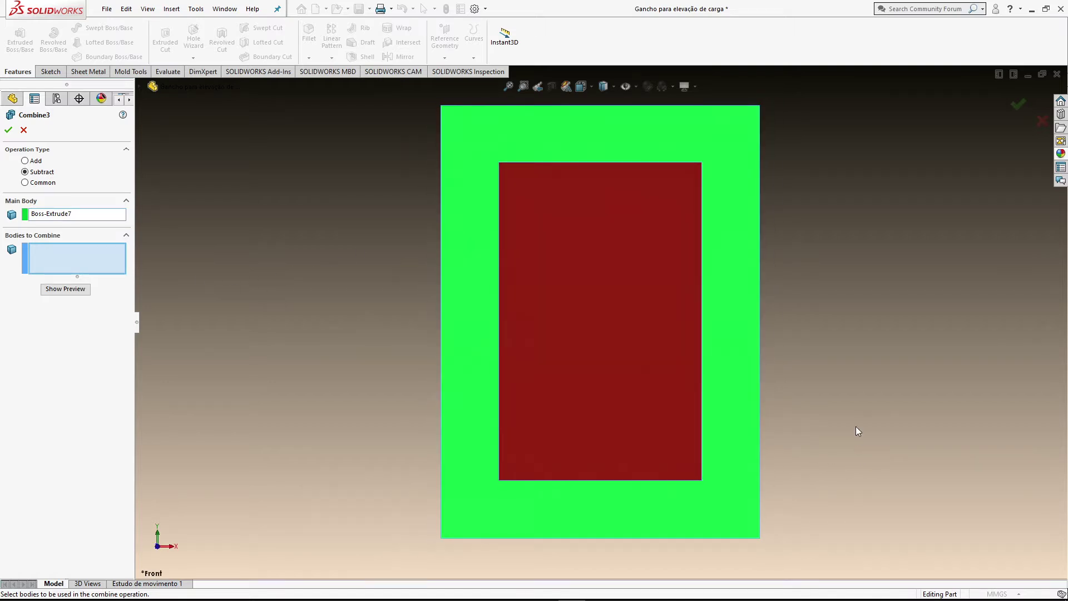
key("ctrl+7")
middle_click_drag(856, 422, 656, 410)
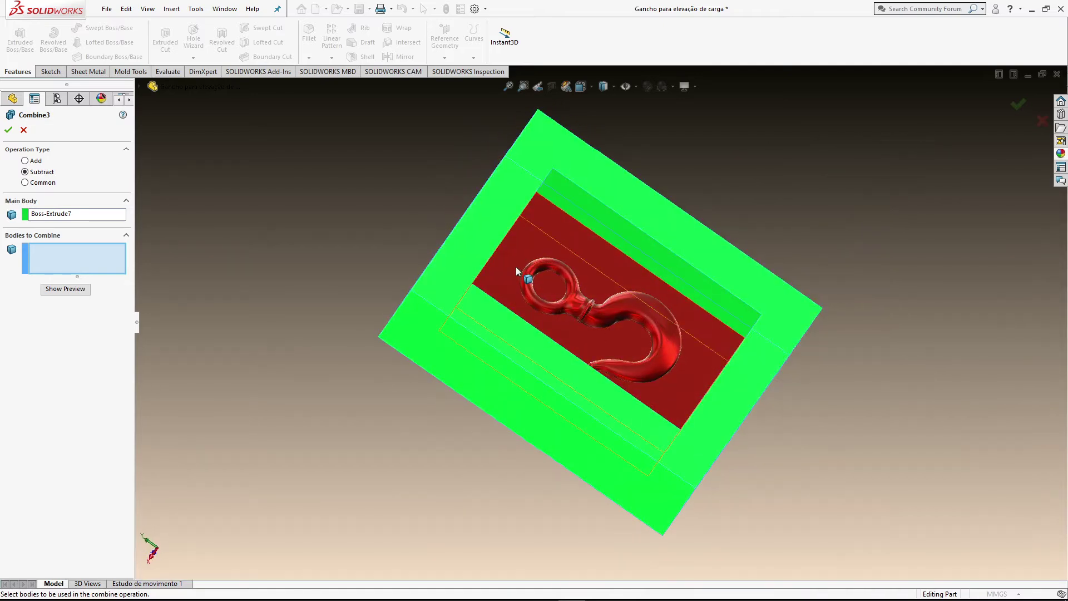
Step: Replace the main body with the inner block and subtract the hook body from it
left_click(83, 213)
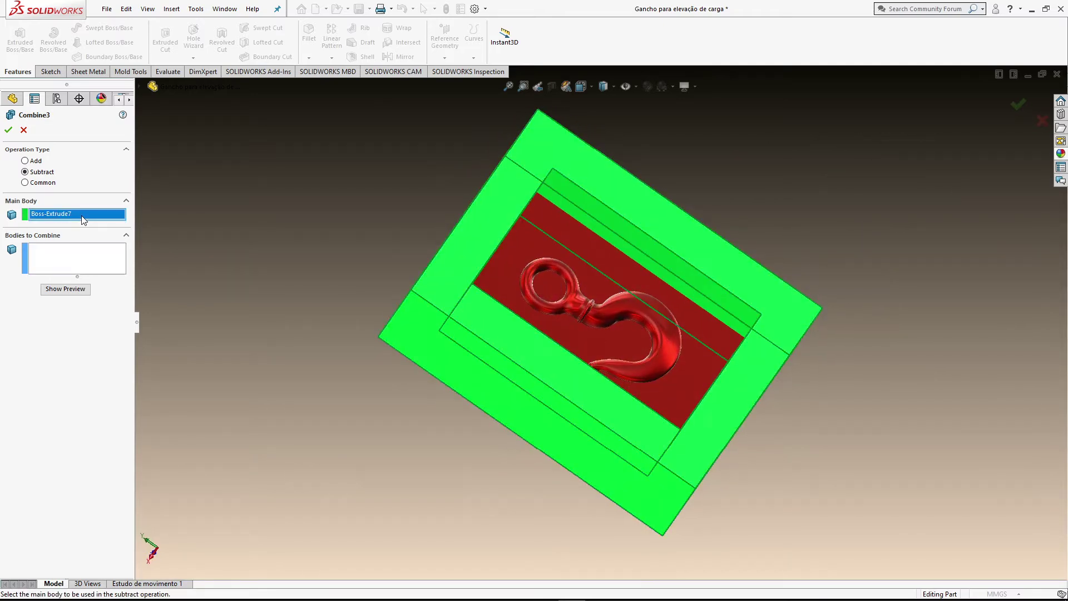
left_click(515, 271)
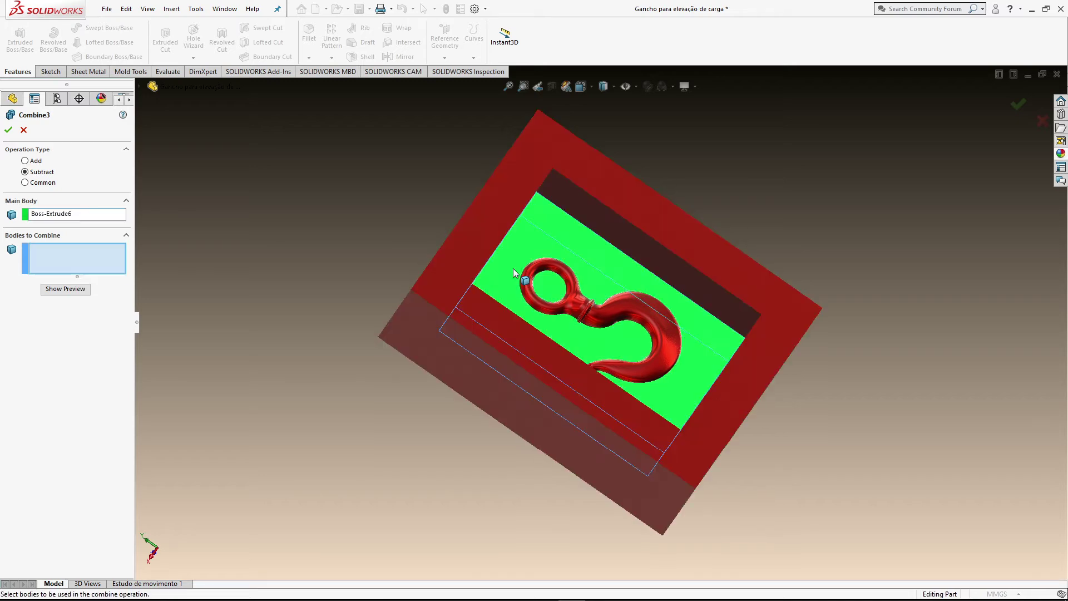
left_click(578, 306)
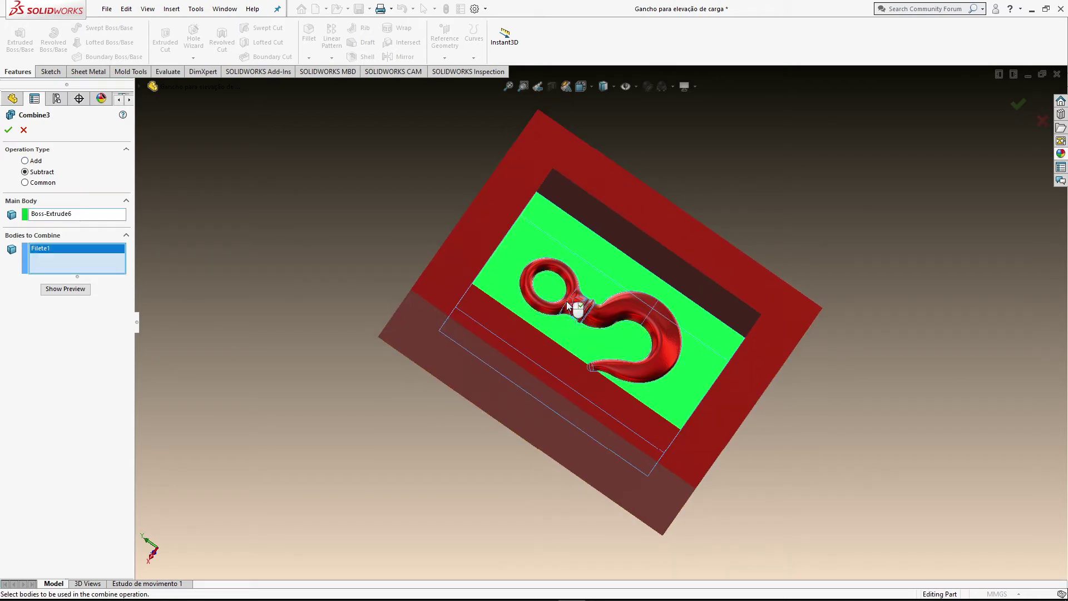
left_click(8, 129)
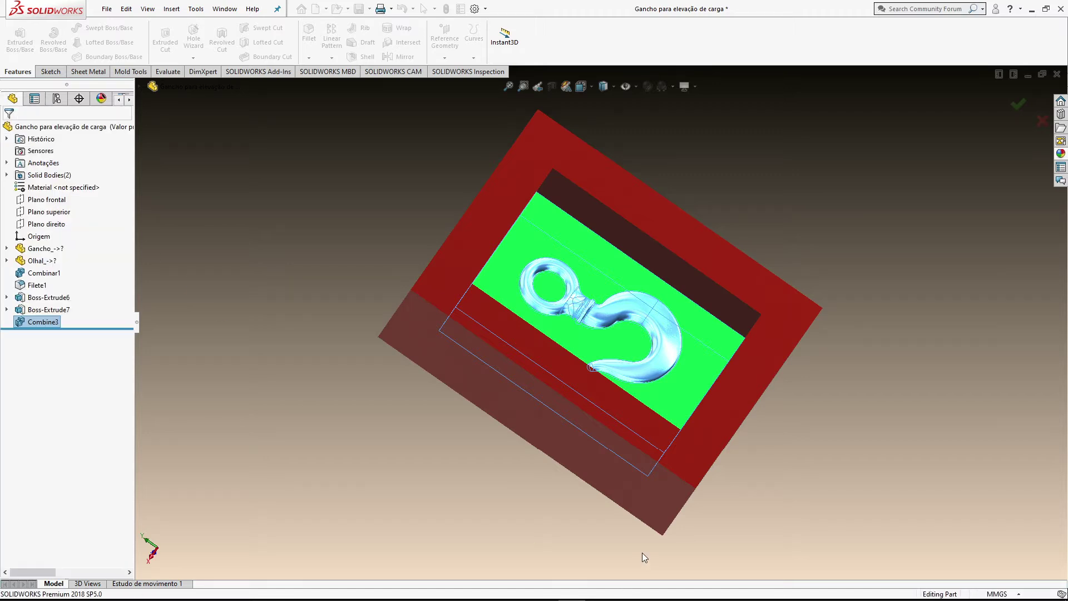
middle_click_drag(843, 445, 764, 522)
middle_click_drag(819, 304, 882, 297)
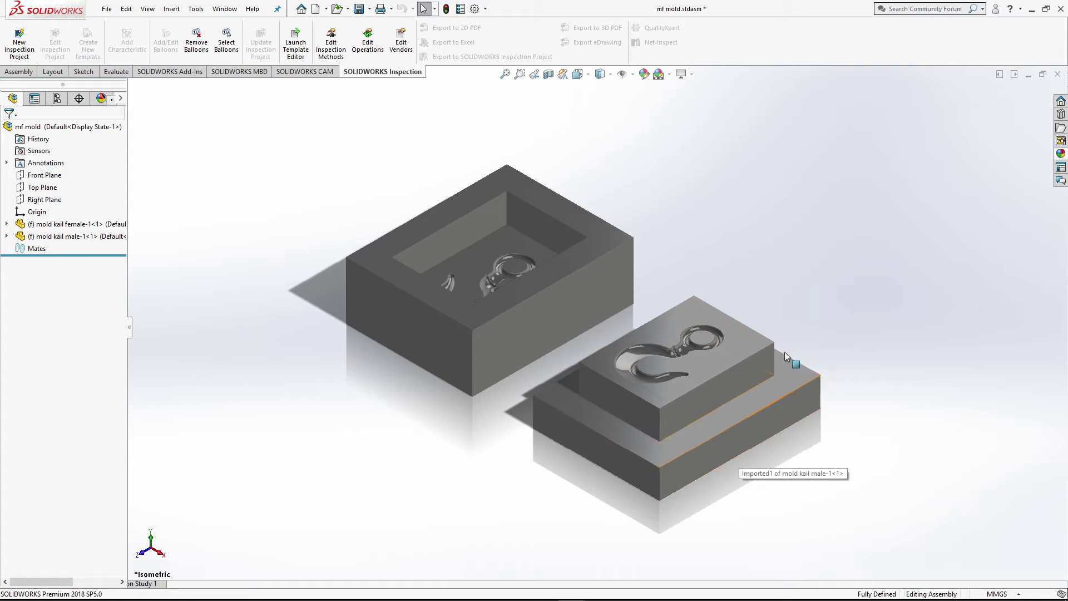
Step: Try to save the mf mold assembly in Parasolid (*.x_t) format
left_click(106, 9)
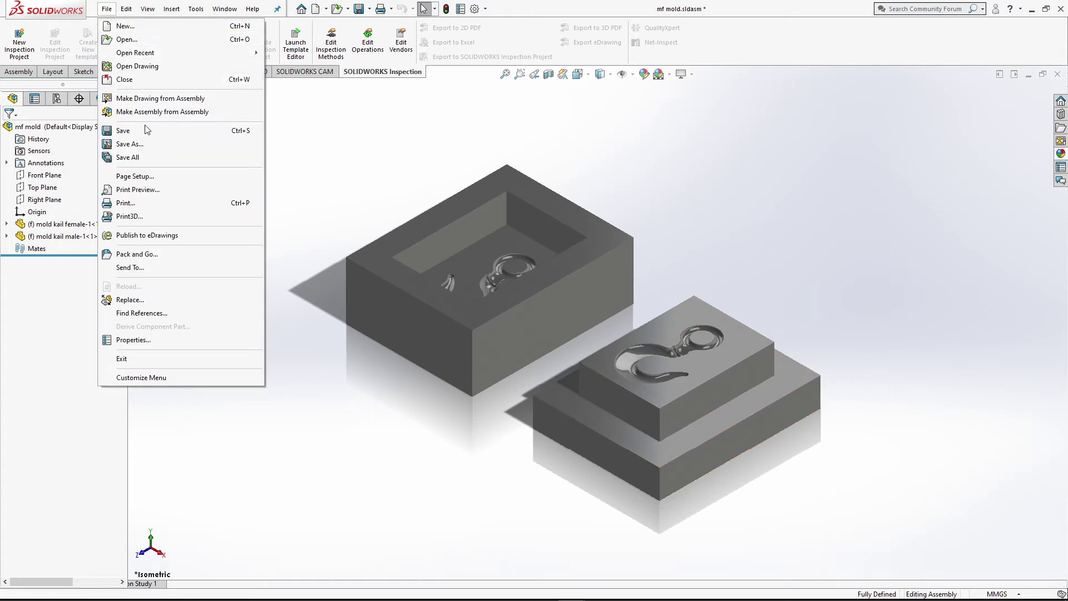
left_click(158, 146)
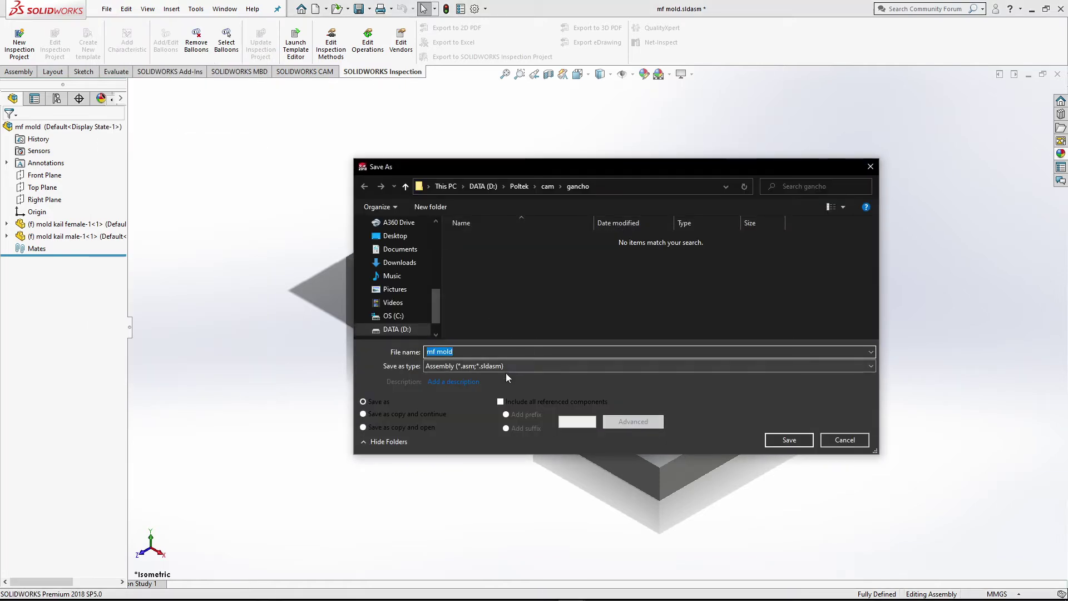
left_click(506, 366)
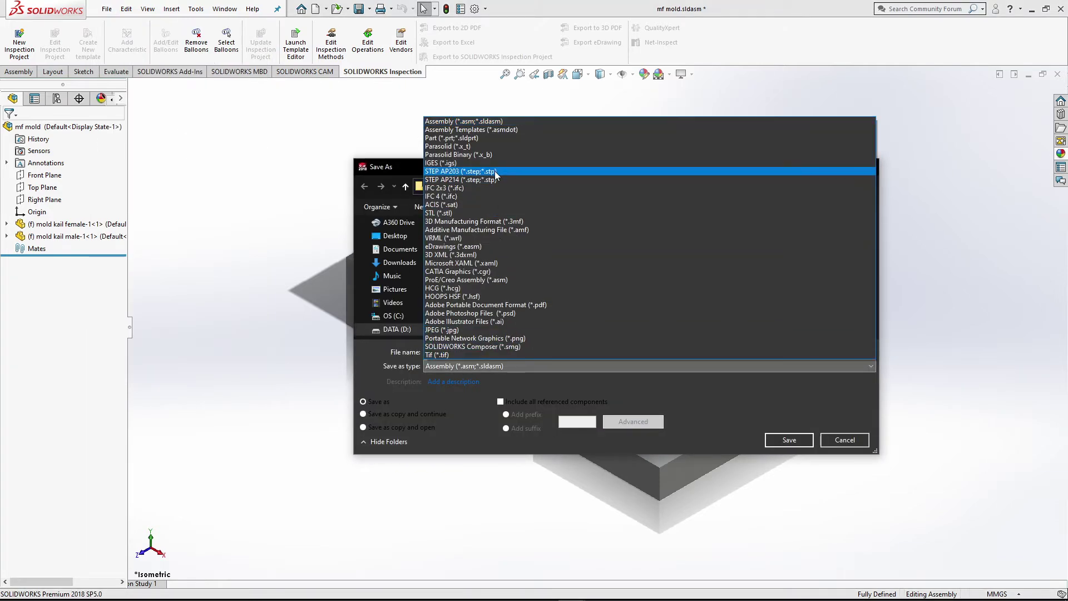
left_click(478, 147)
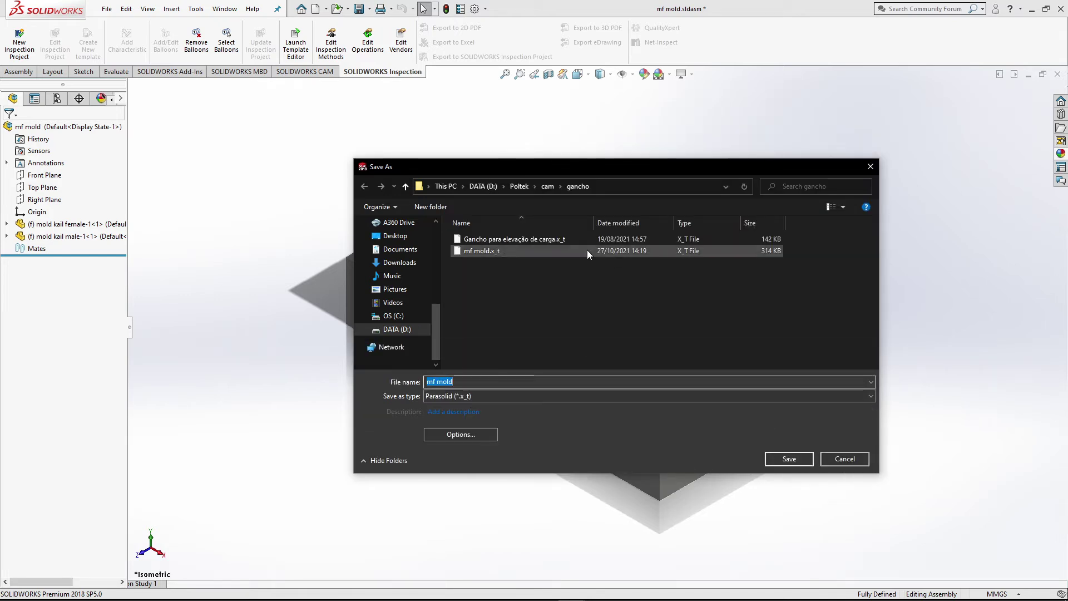
left_click(867, 168)
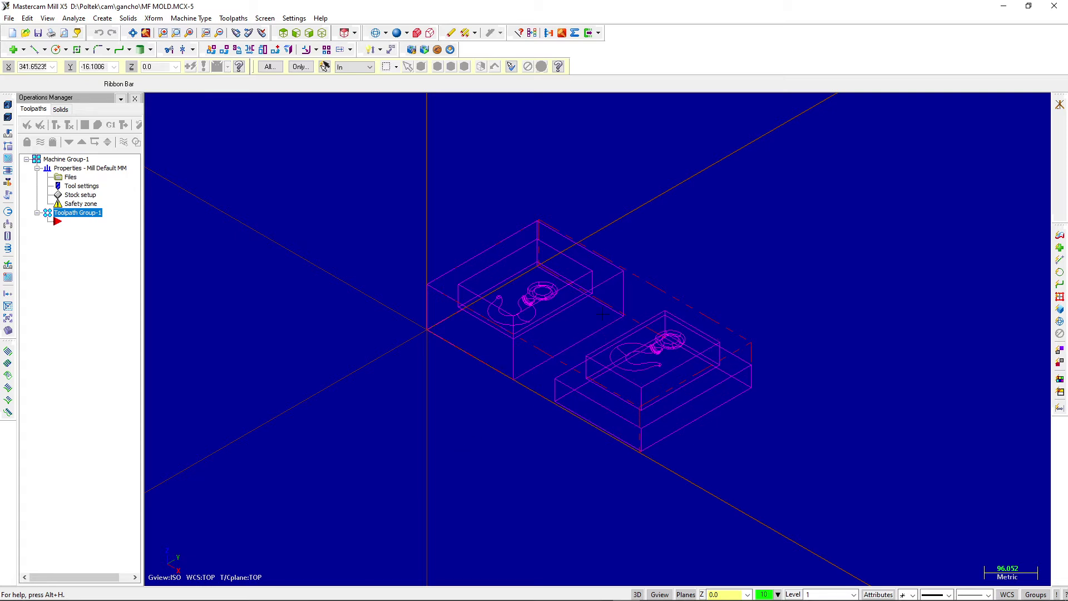
scroll(602, 315, "down", 4)
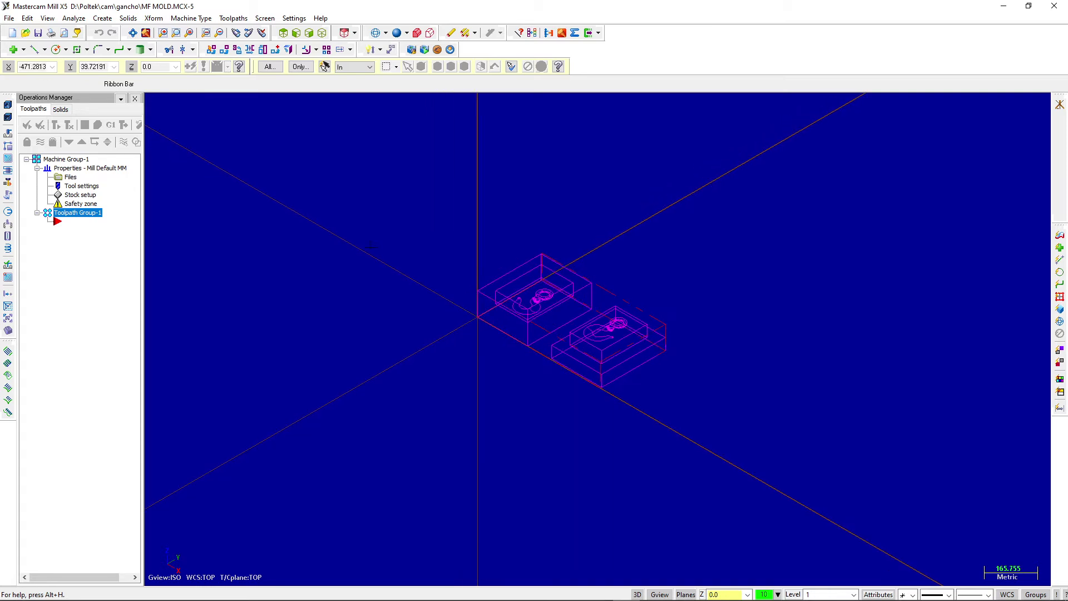
Step: Define the rectangular stock from a zero-expansion bounding box around all entities of both mold halves
scroll(371, 245, "up", 3)
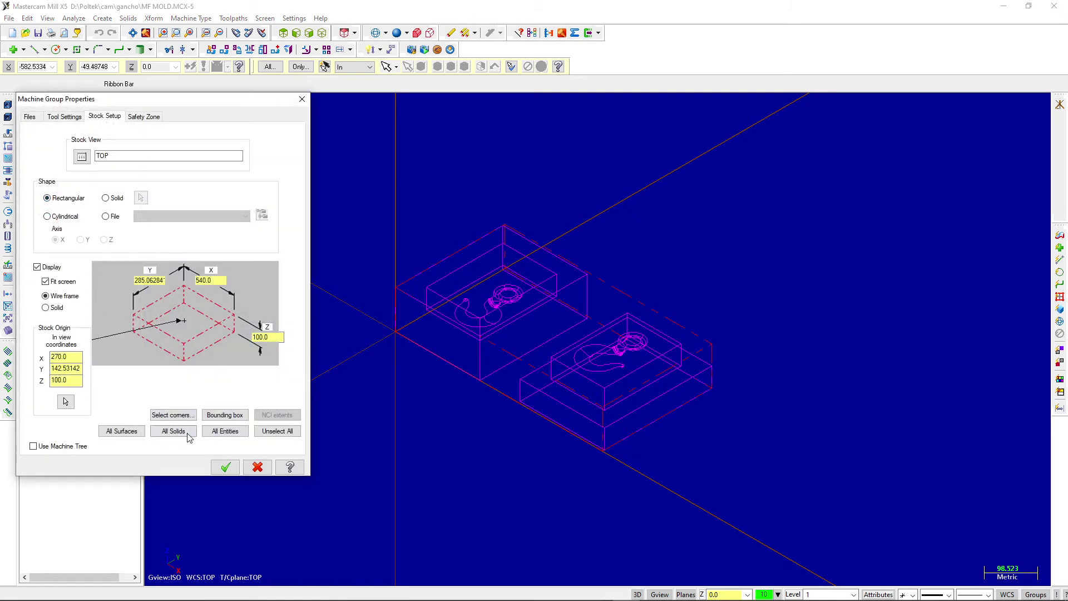
left_click(225, 415)
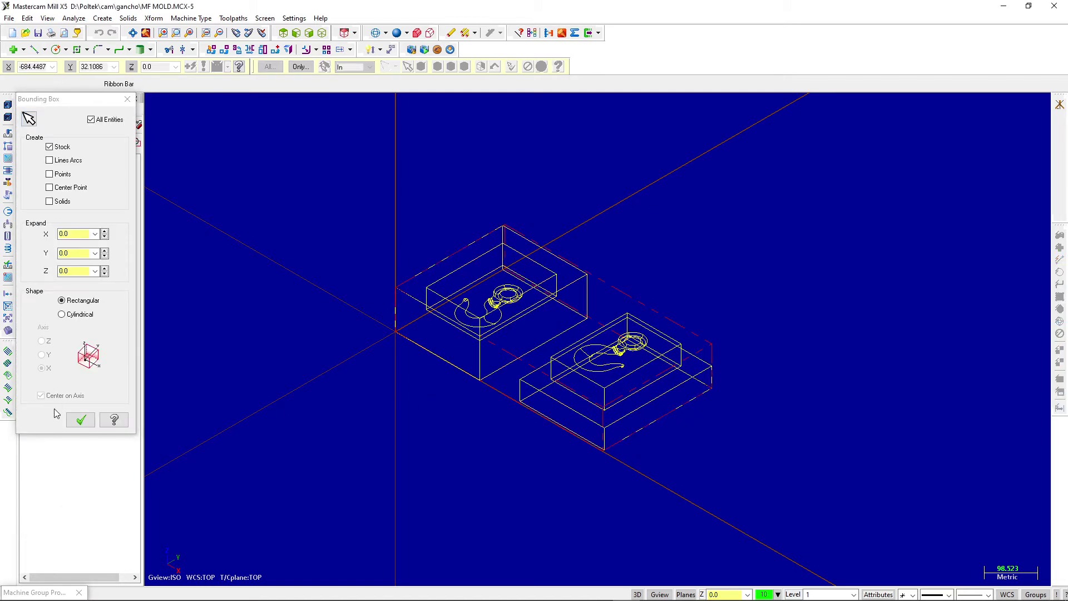
left_click(94, 420)
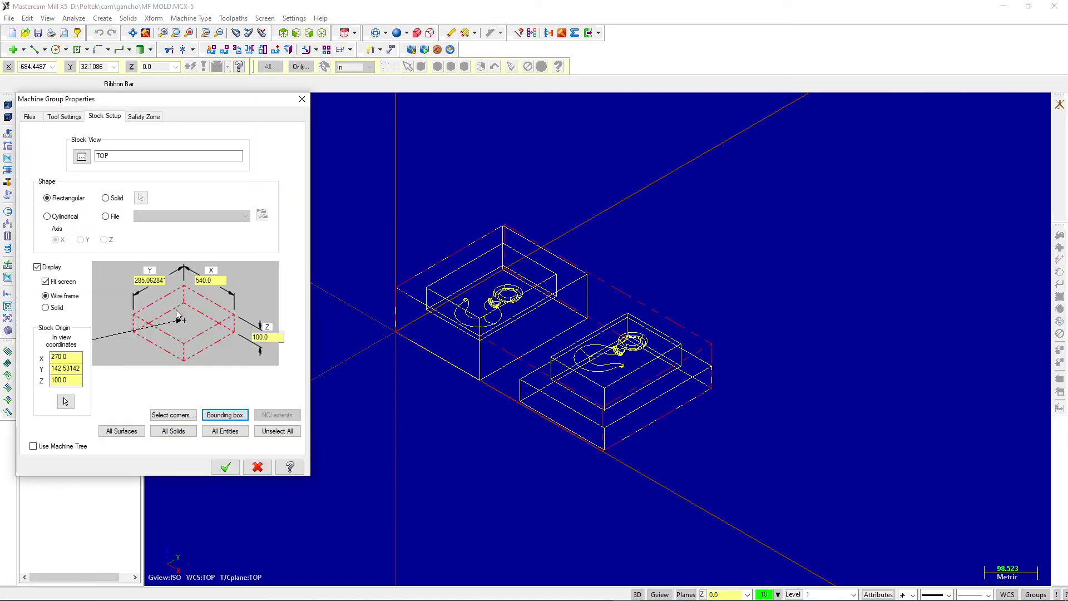
left_click(220, 469)
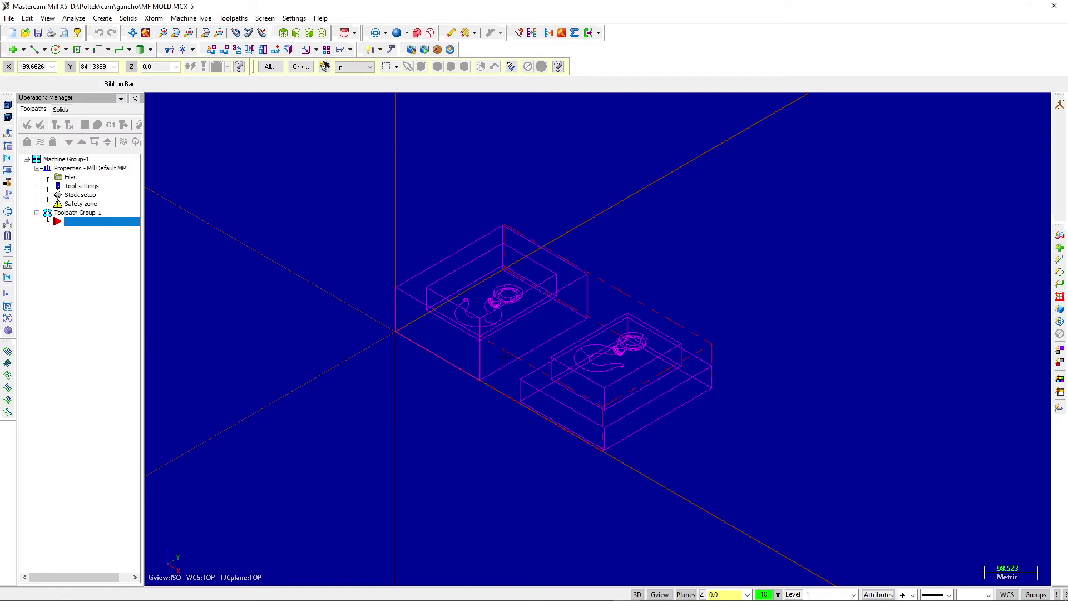
Step: Create a Surface High Speed toolpath with NC name MF MOLD, using both mold halves as drive surfaces
left_click(193, 18)
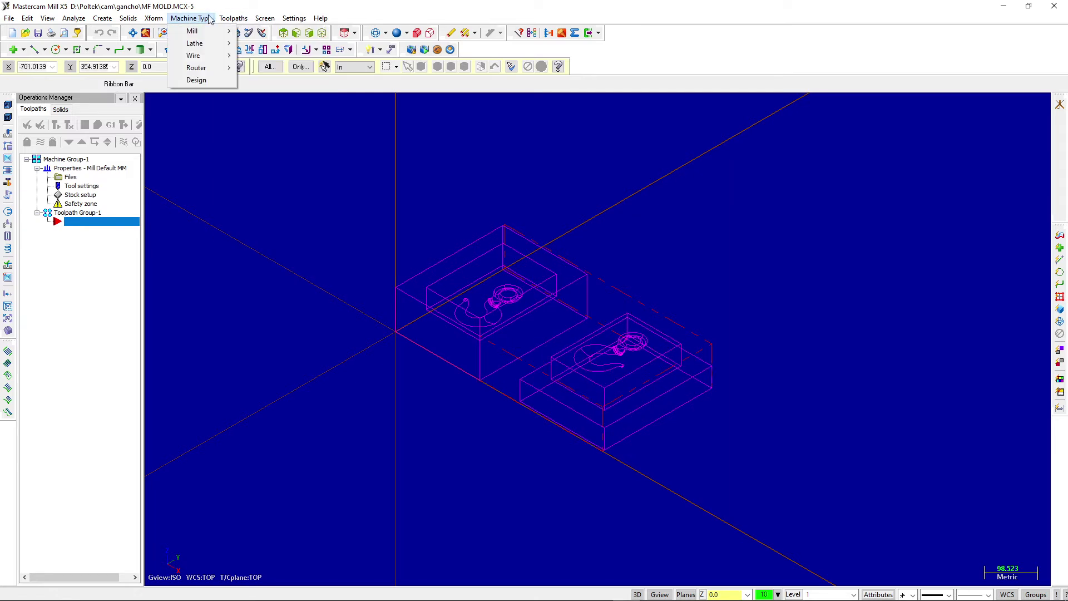
mouse_move(236, 19)
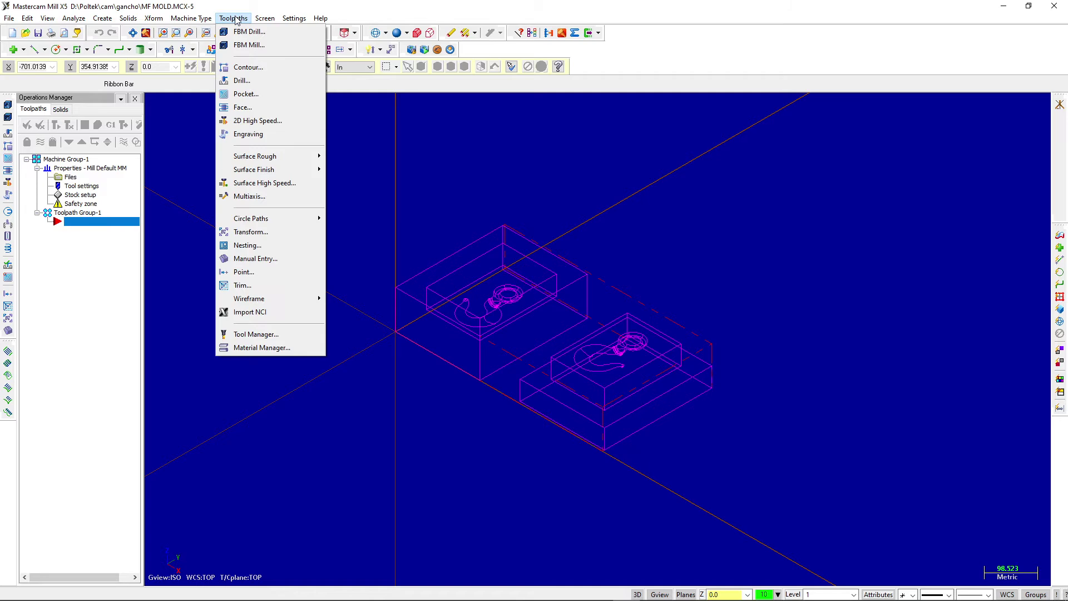
left_click(264, 184)
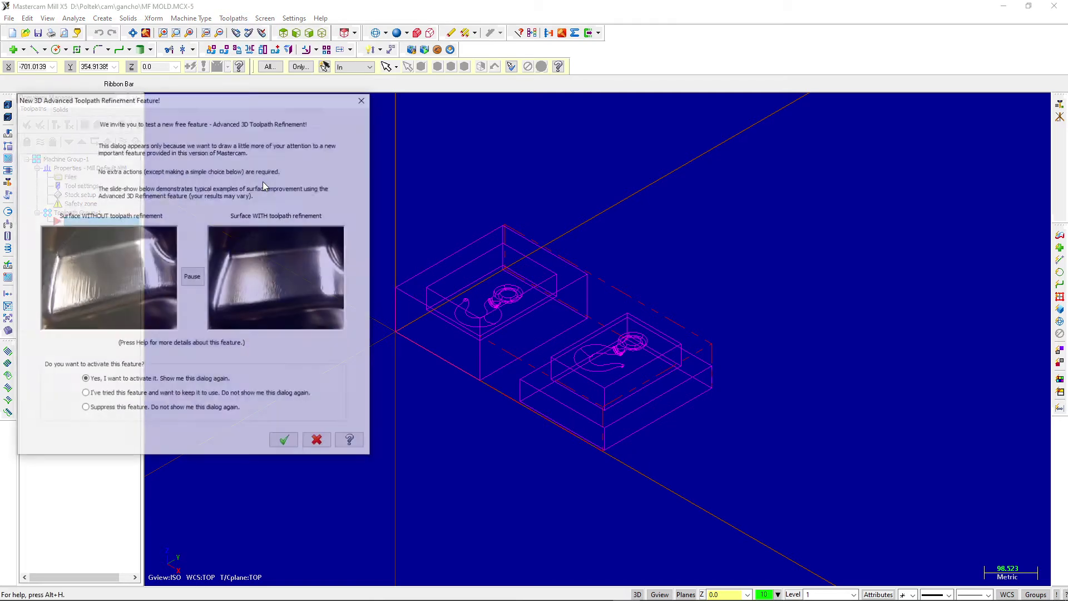
left_click(284, 439)
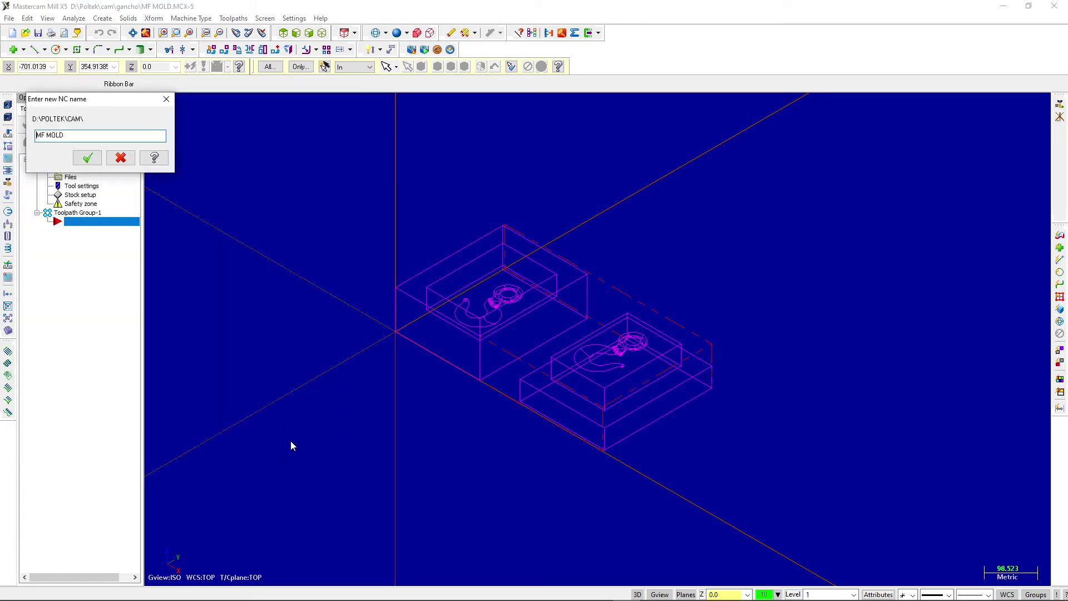
left_click(87, 159)
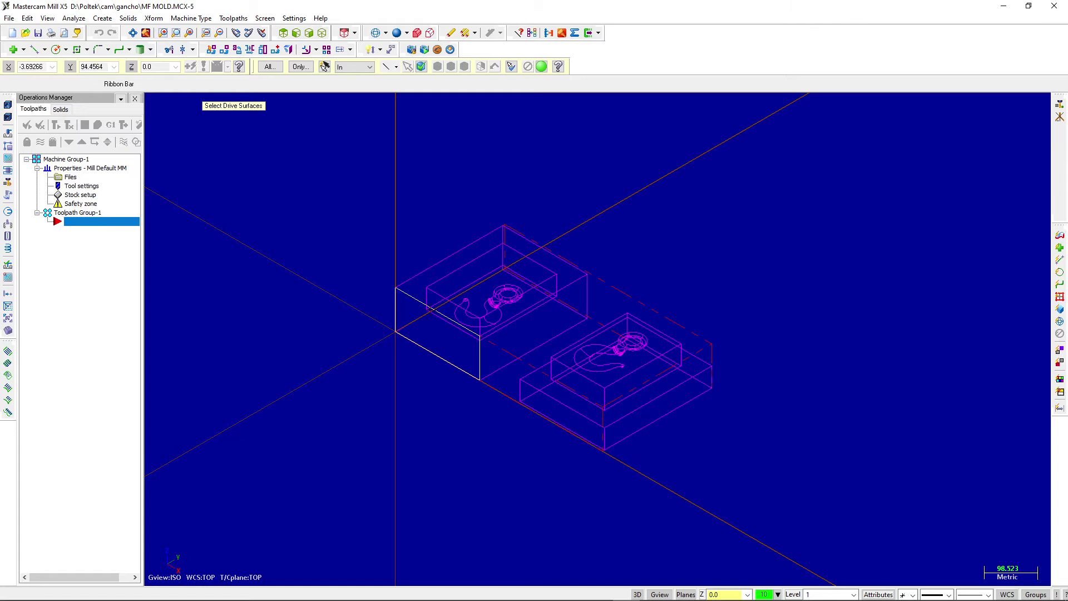
left_click(496, 302)
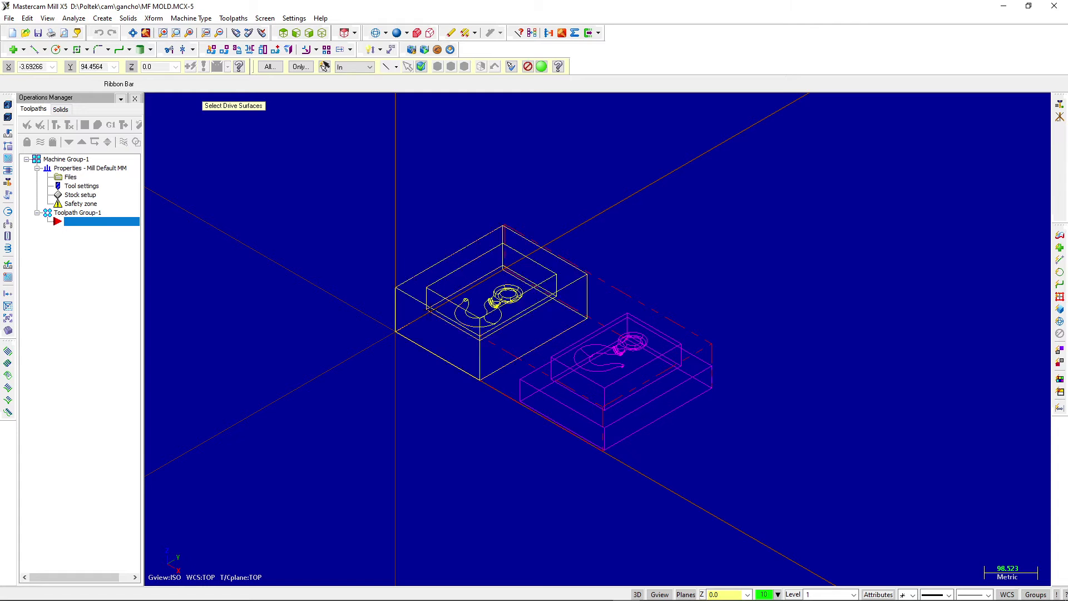
left_click(563, 403)
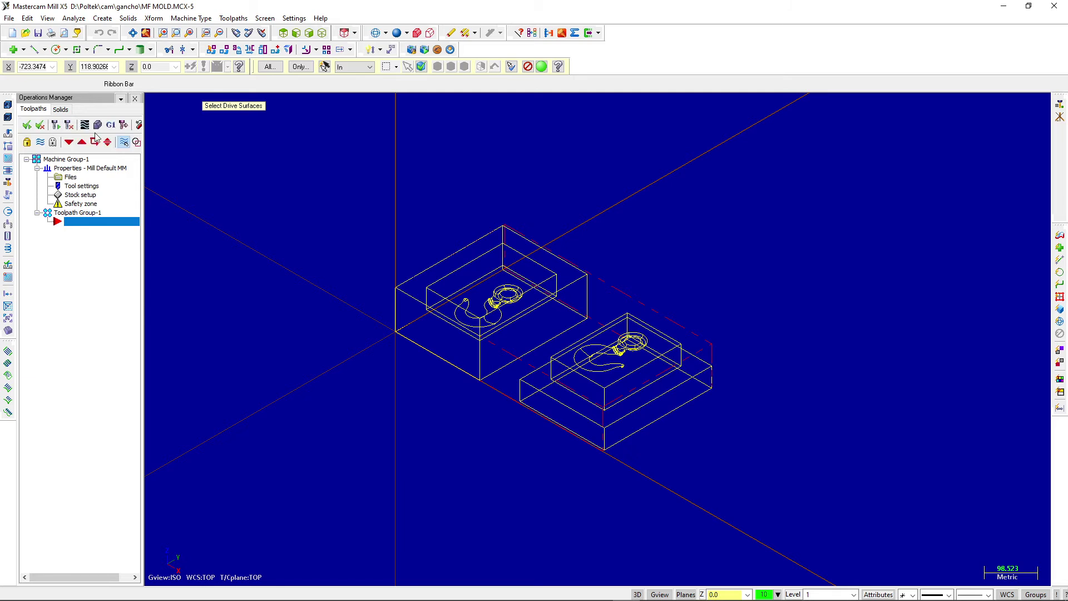
key("Return")
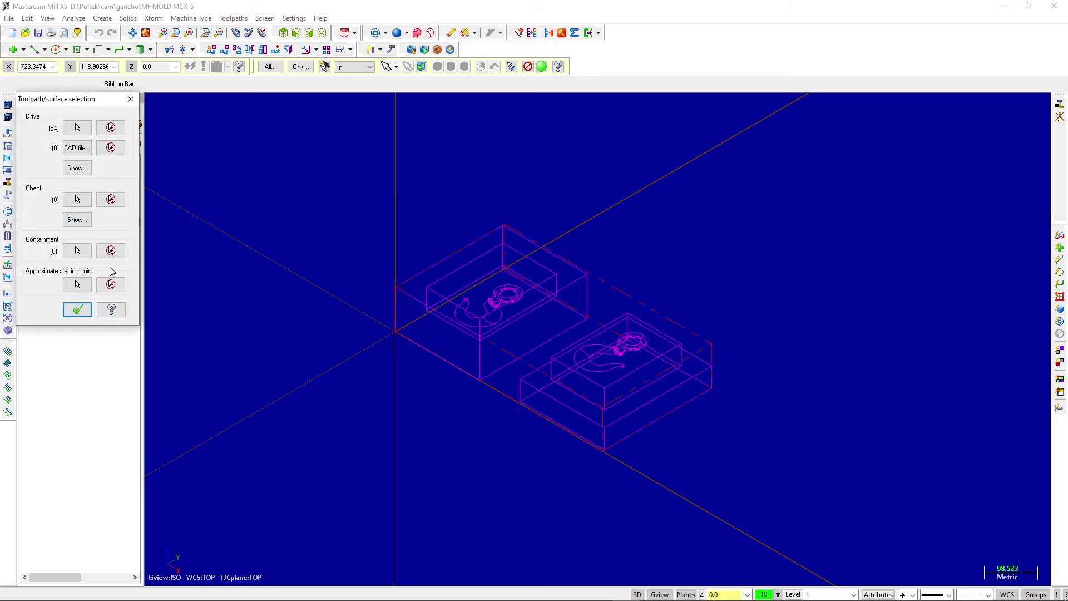
left_click(72, 309)
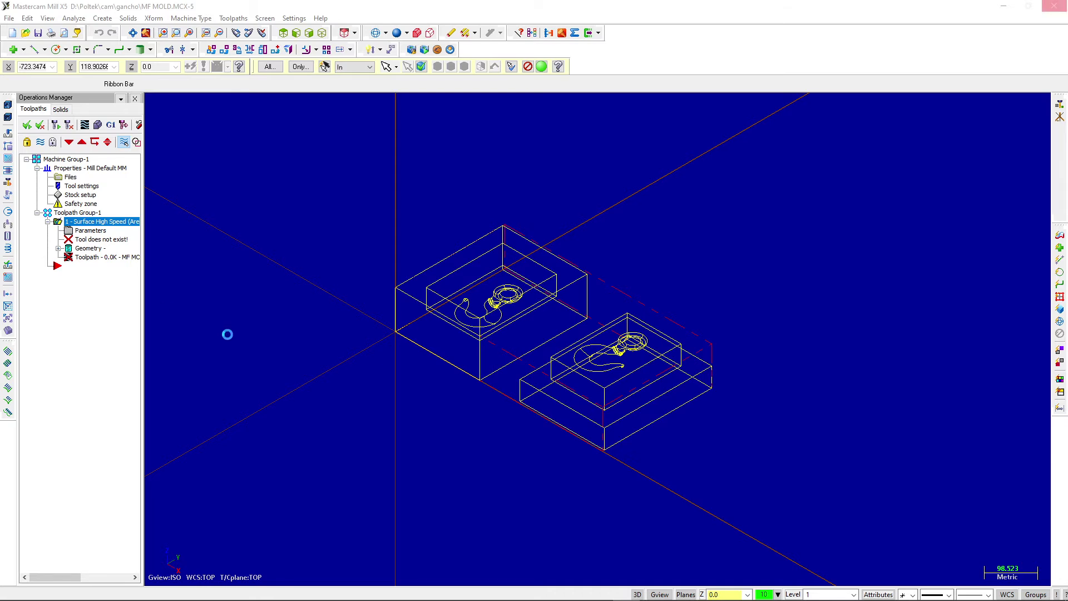
Step: Change the toolpath type to Core Roughing and choose the 10 mm flat endmill, keeping its existing definition
mouse_move(606, 592)
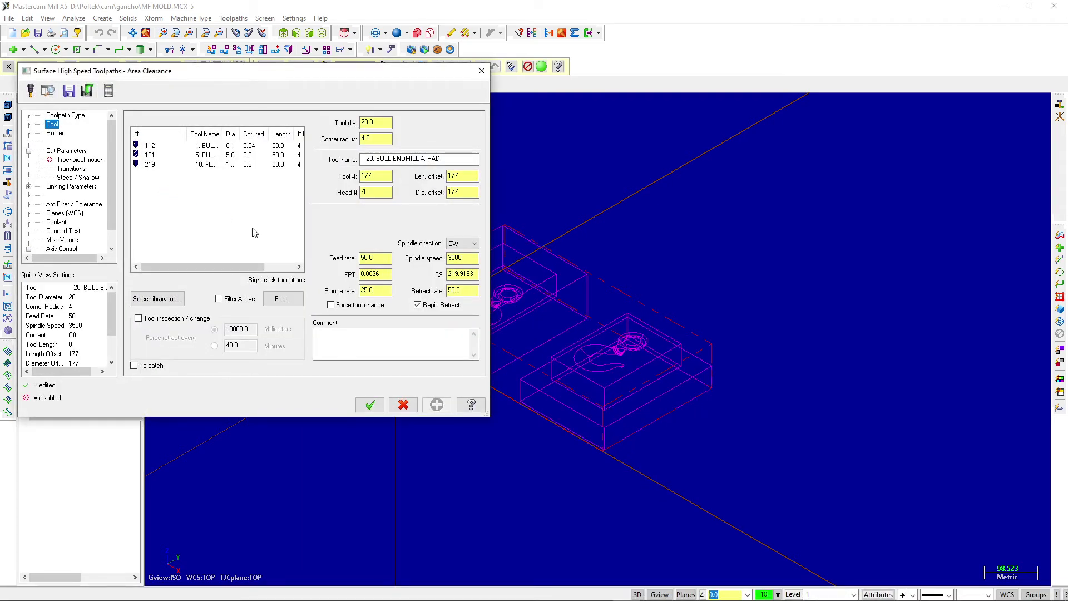
left_click(68, 116)
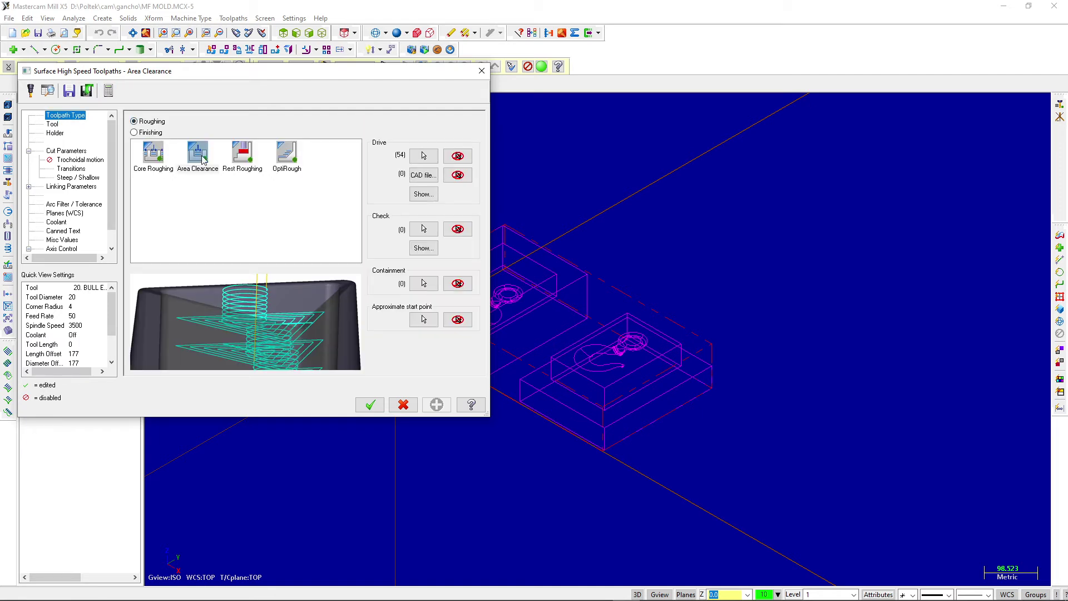
left_click(142, 161)
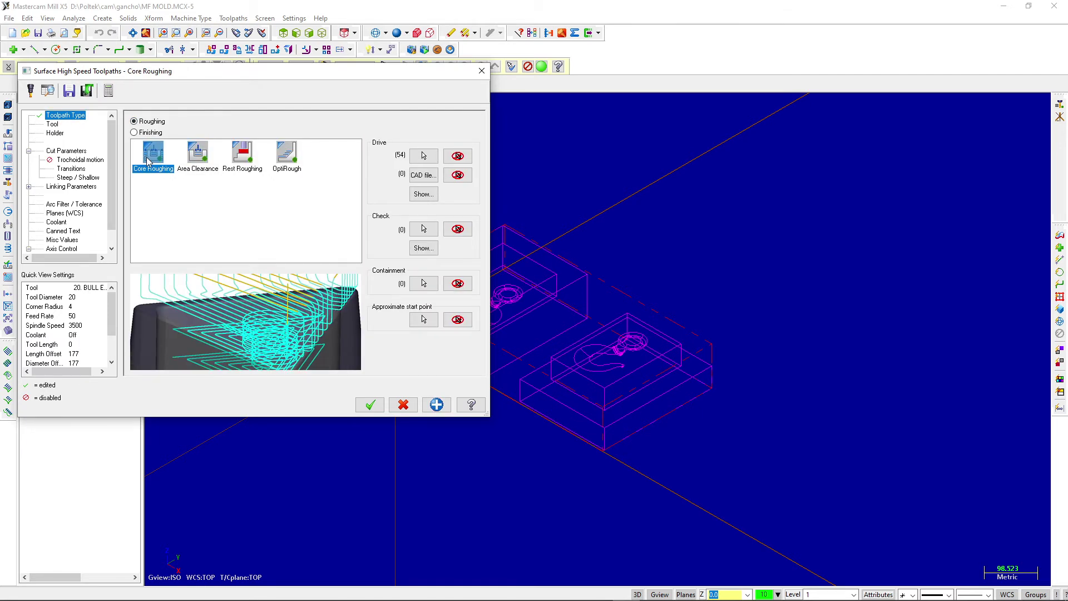
left_click(53, 125)
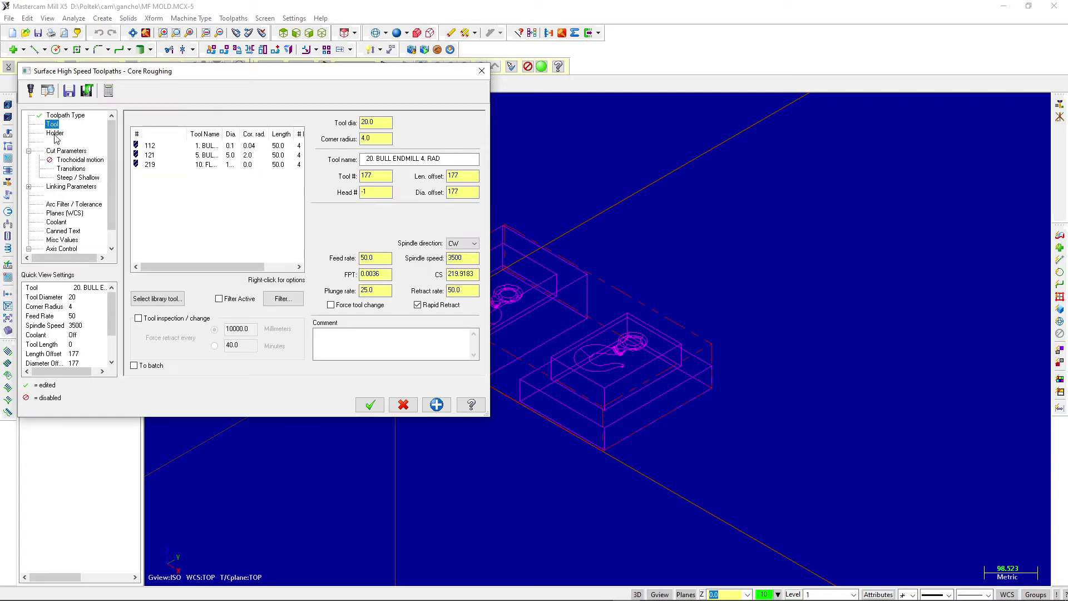
left_click(195, 165)
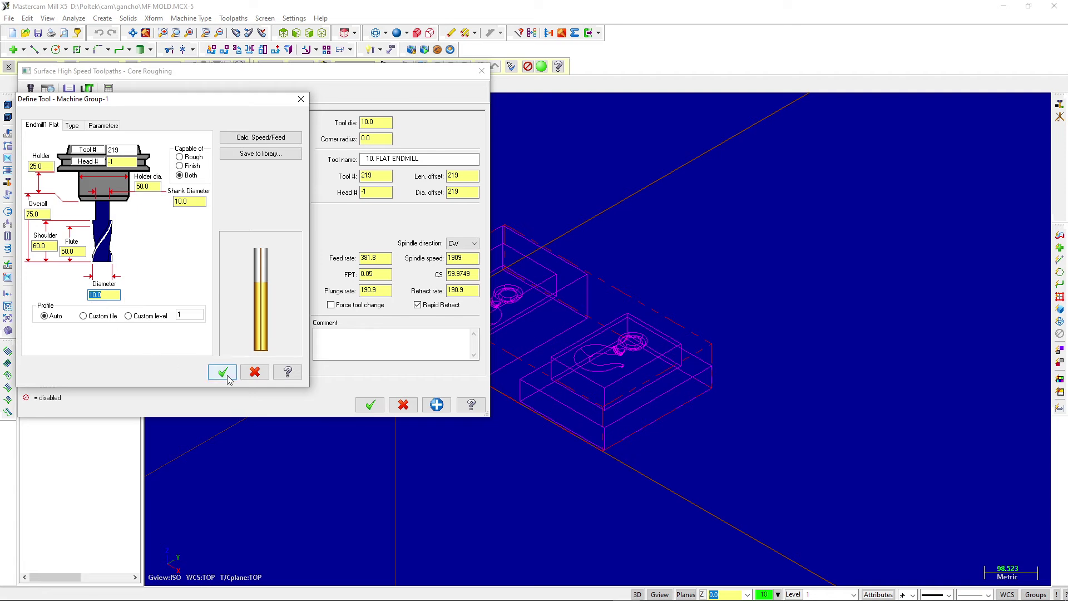
left_click(222, 372)
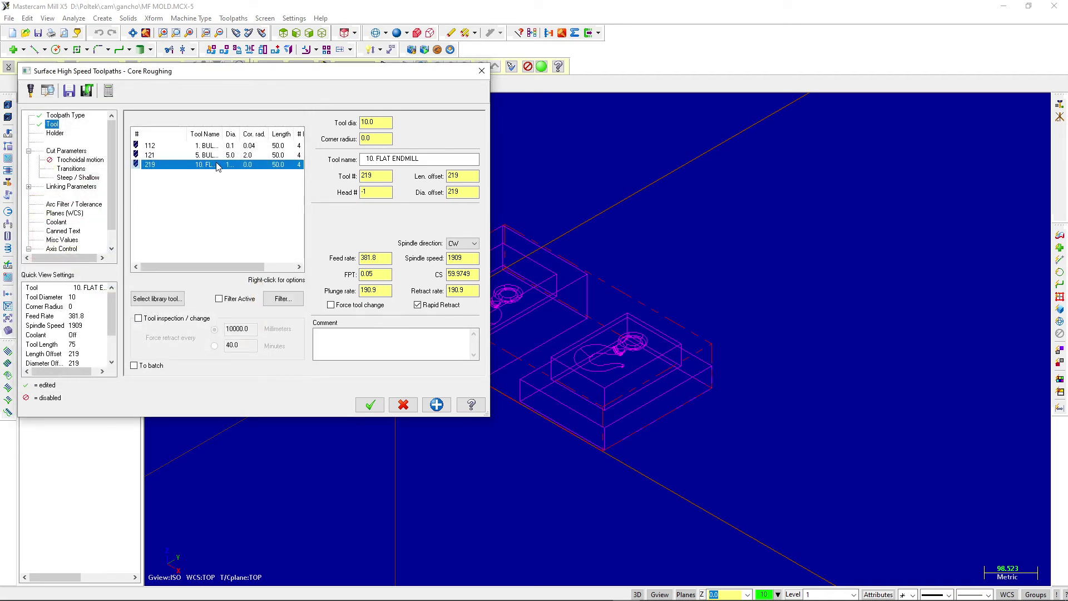
Step: Set the trochoidal motion to Minimize burial and review the cut, transition and steep/shallow parameters
left_click(67, 151)
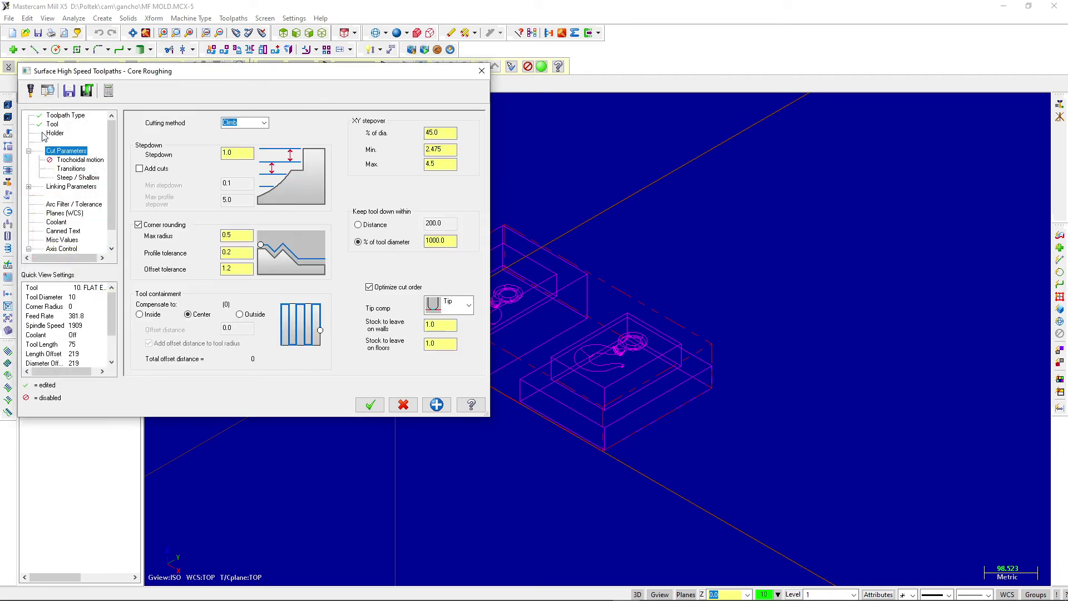
left_click(47, 134)
left_click(78, 160)
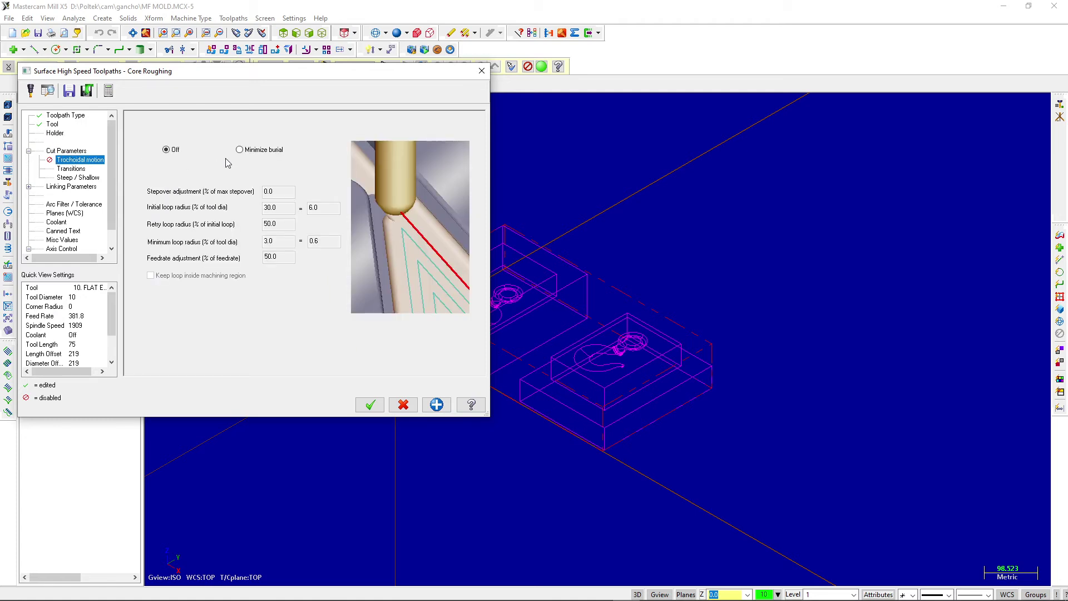
left_click(239, 150)
left_click(66, 169)
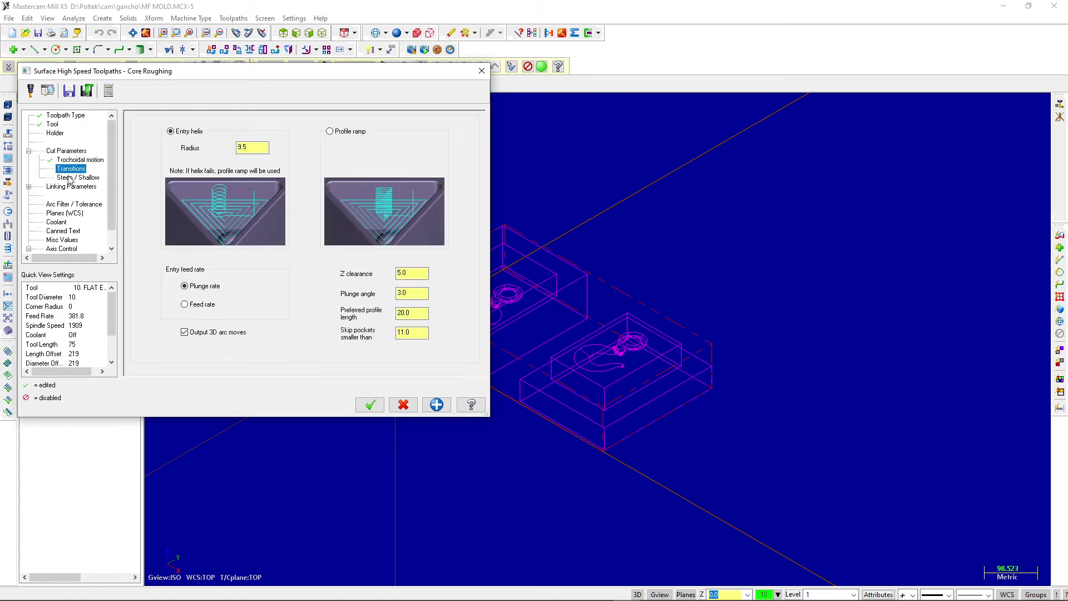
left_click(69, 178)
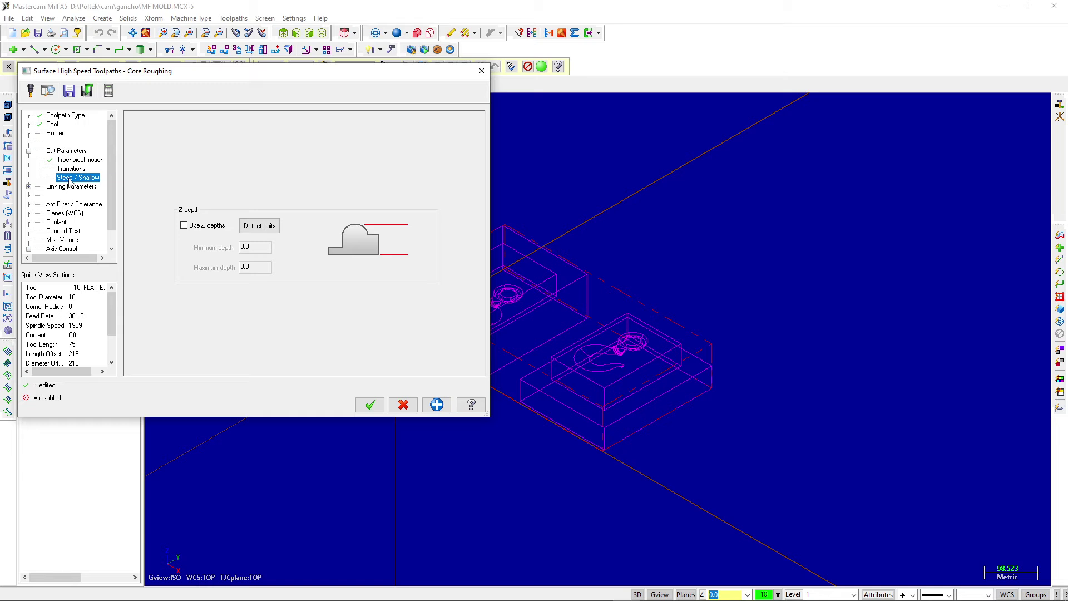
left_click(69, 151)
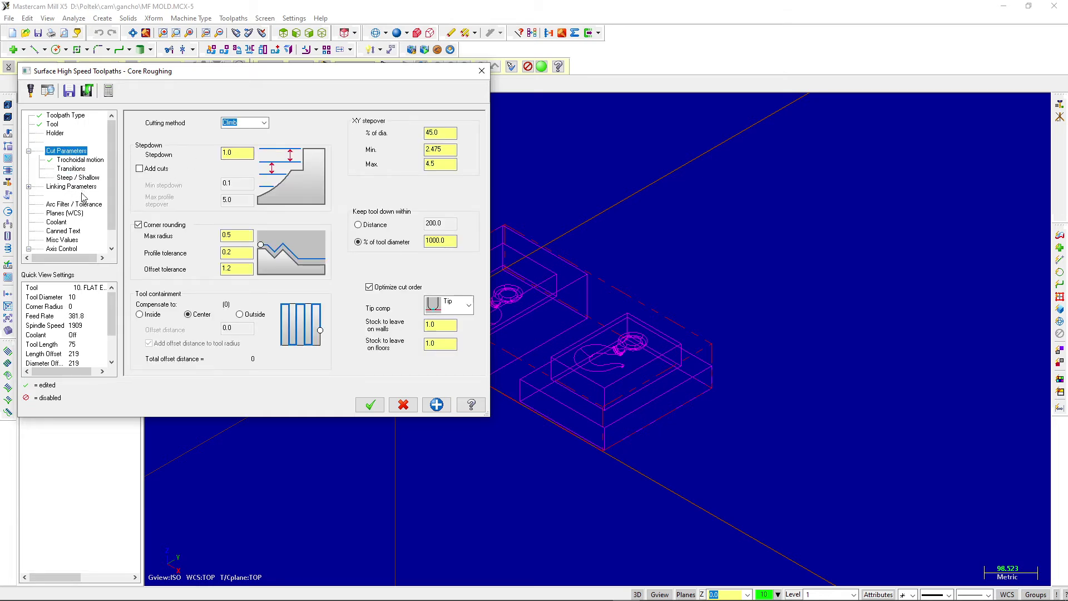
Step: Set the linking retract method to Full Vertical Retract and generate the core roughing toolpath
left_click(73, 188)
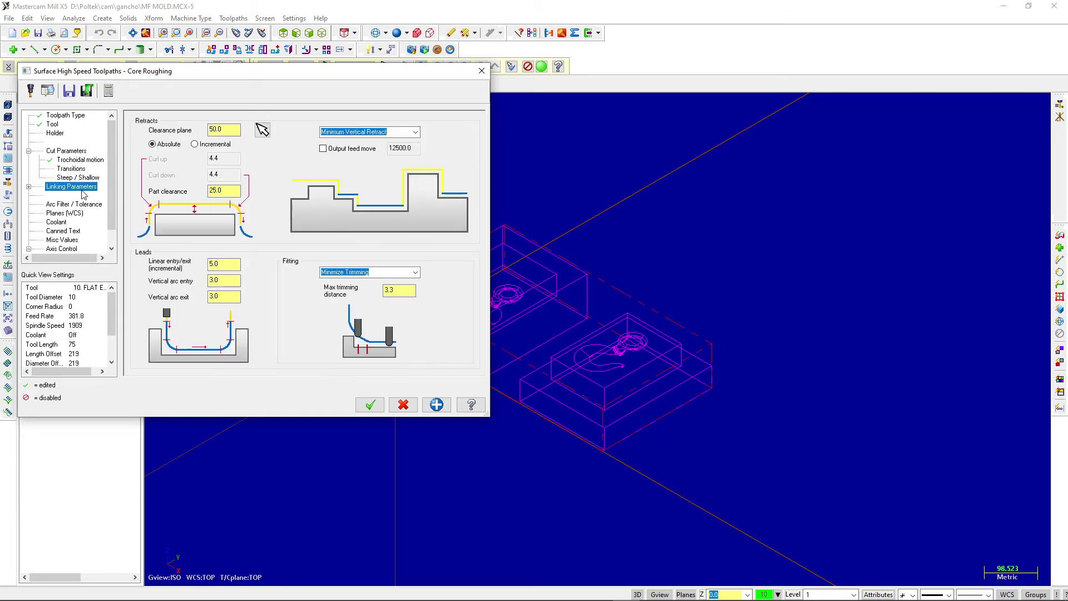
left_click(415, 132)
left_click(384, 154)
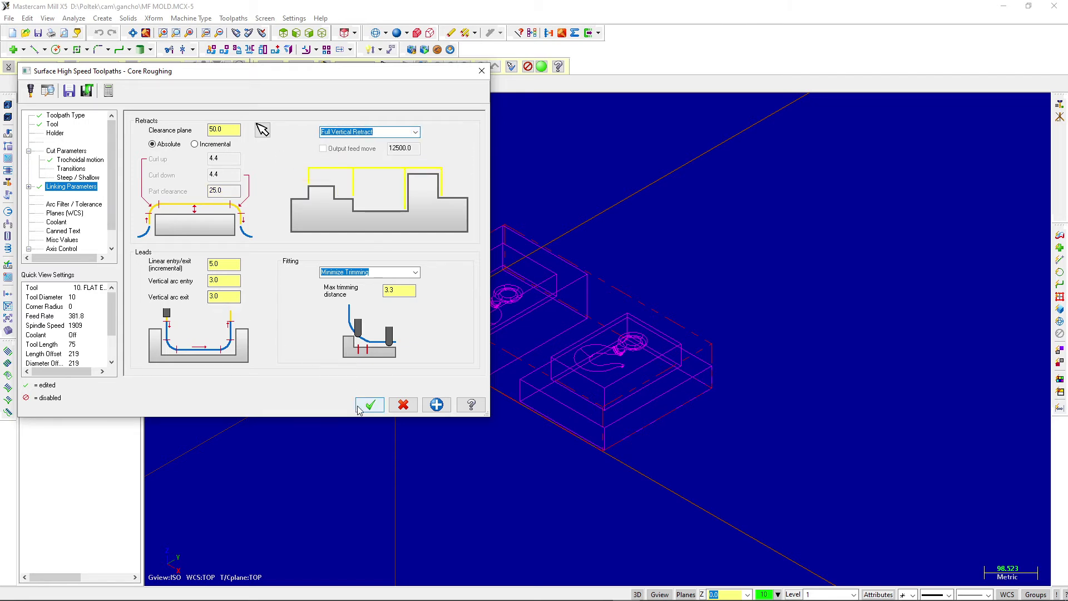
left_click(376, 412)
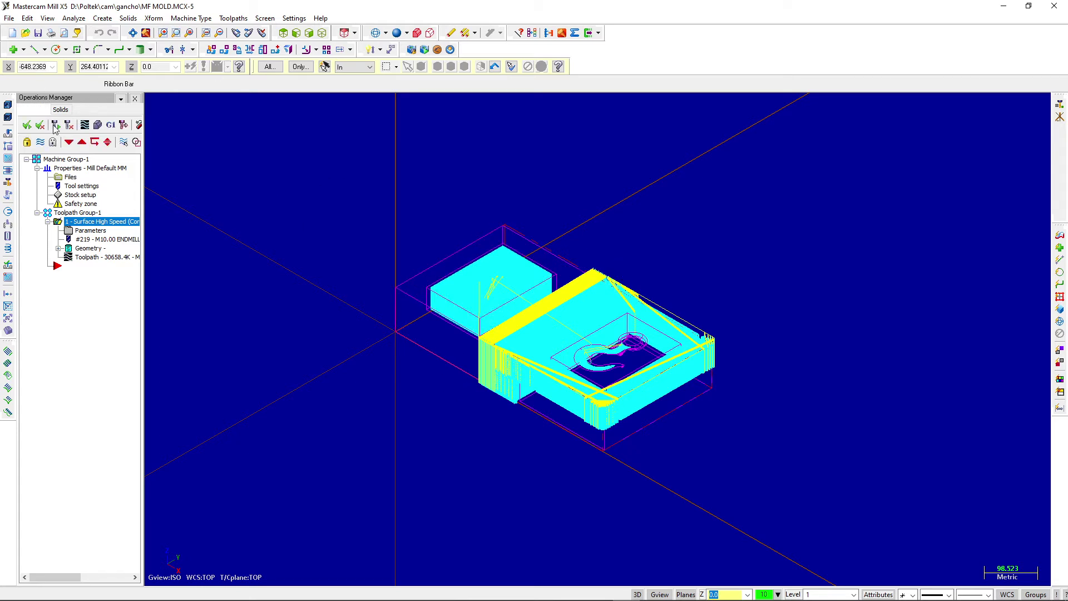
Step: Verify the core roughing toolpath on the stock without tool simulation, using 100 moves per step
left_click(98, 126)
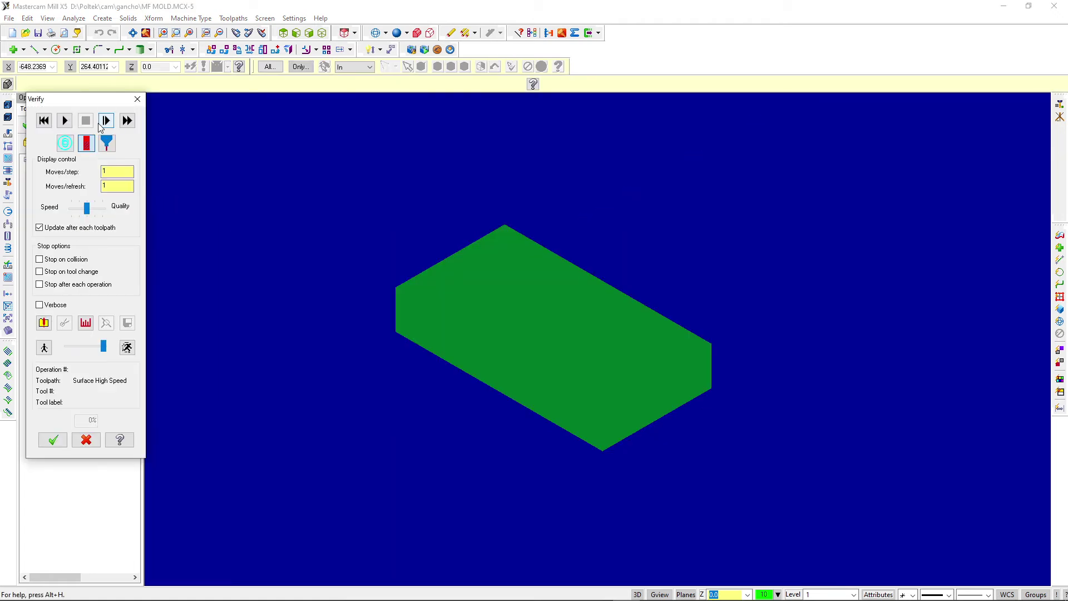
left_click(65, 143)
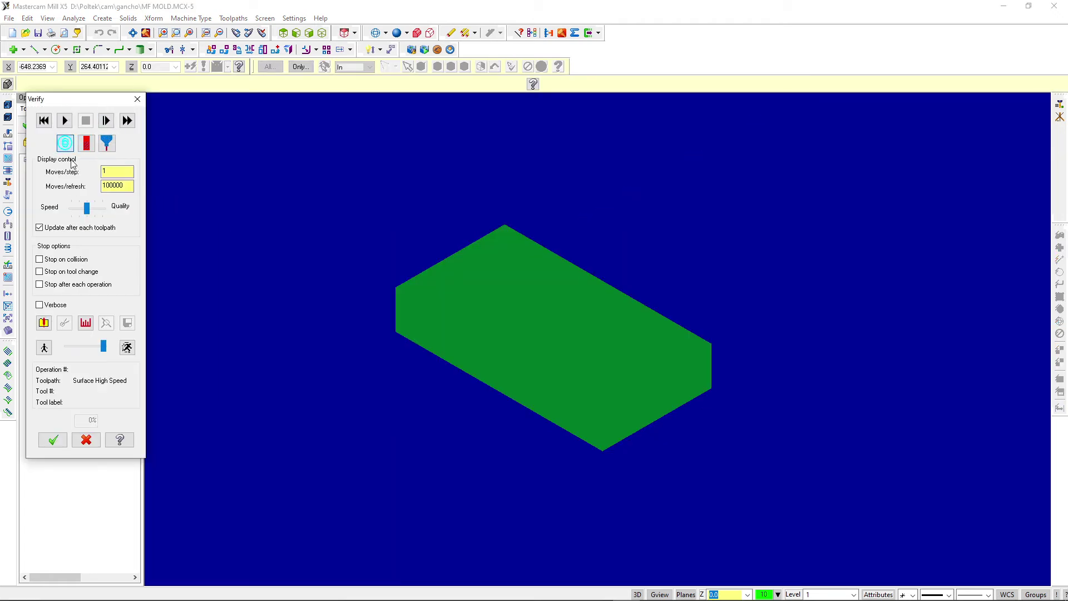
left_click(113, 173)
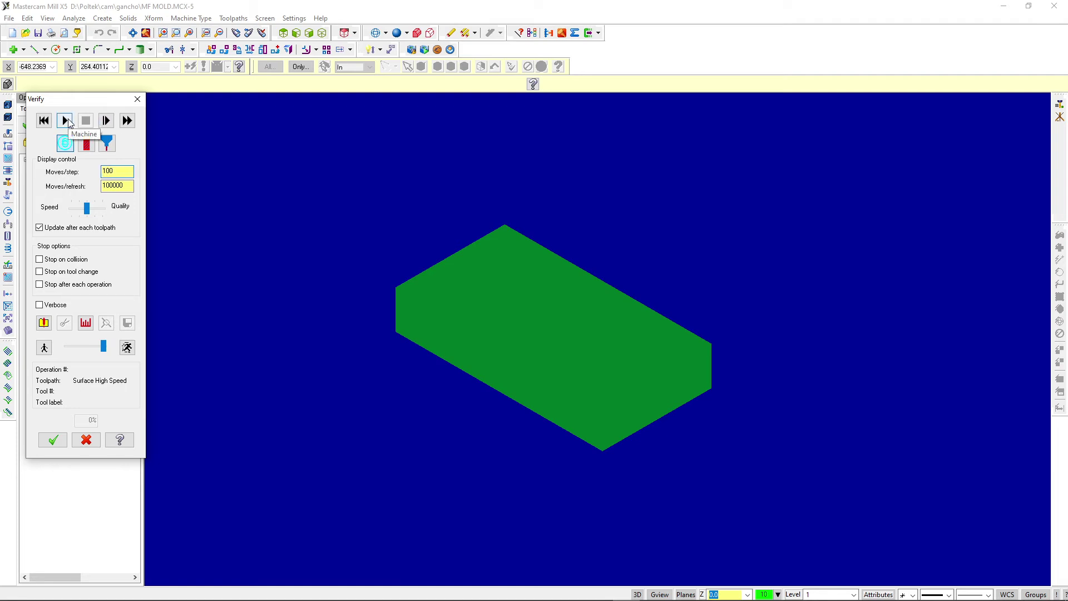
left_click(65, 121)
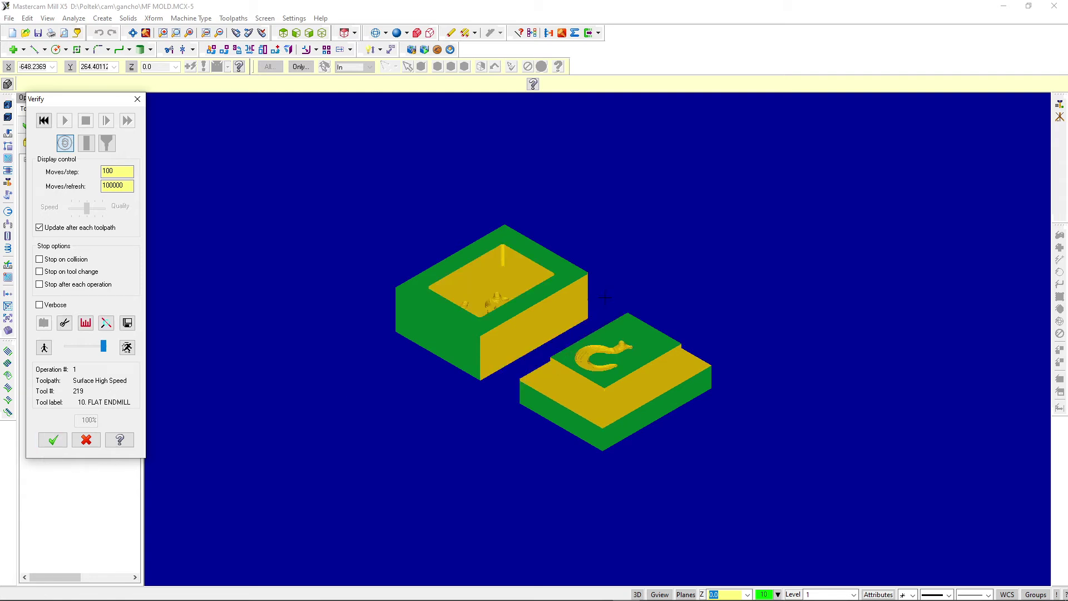
left_click(138, 98)
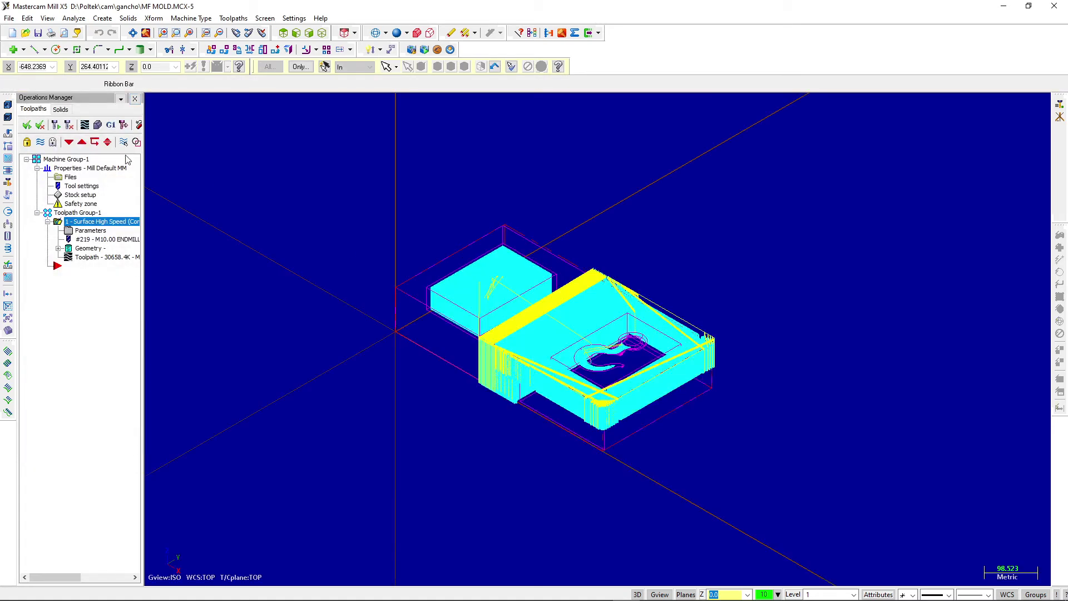
Step: Start a new surface high-speed toolpath with advanced refinement activated and select both mold halves as drive surfaces
left_click(234, 18)
left_click(273, 184)
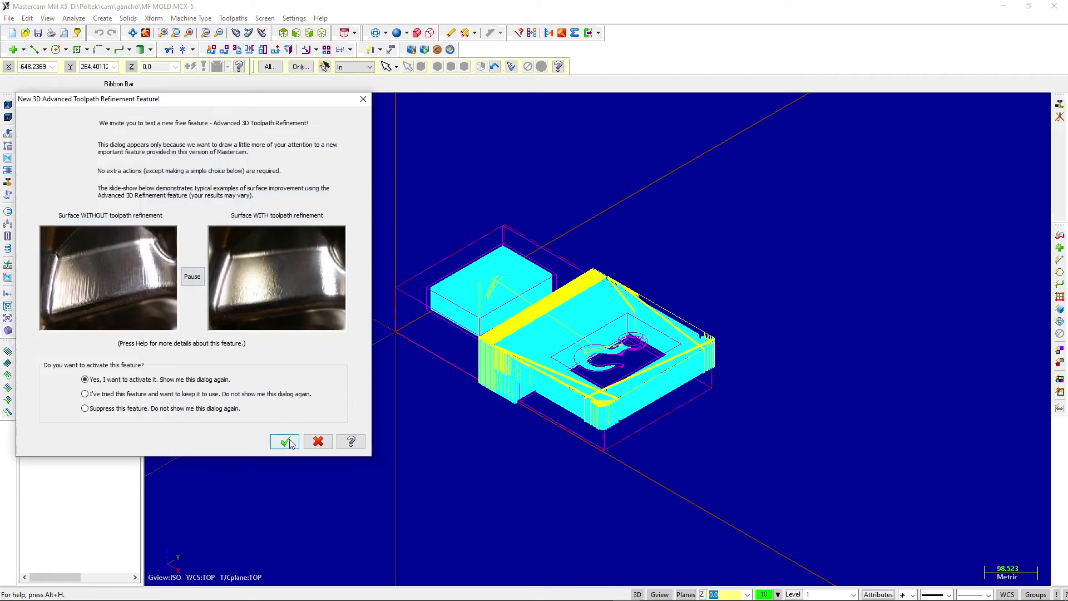
left_click(288, 440)
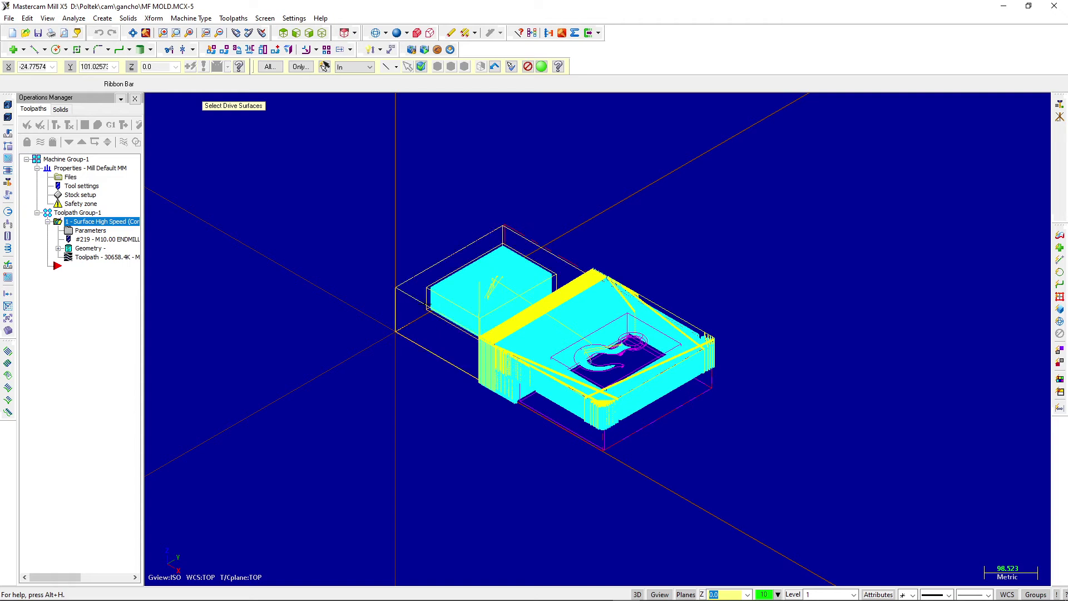
left_click(553, 382)
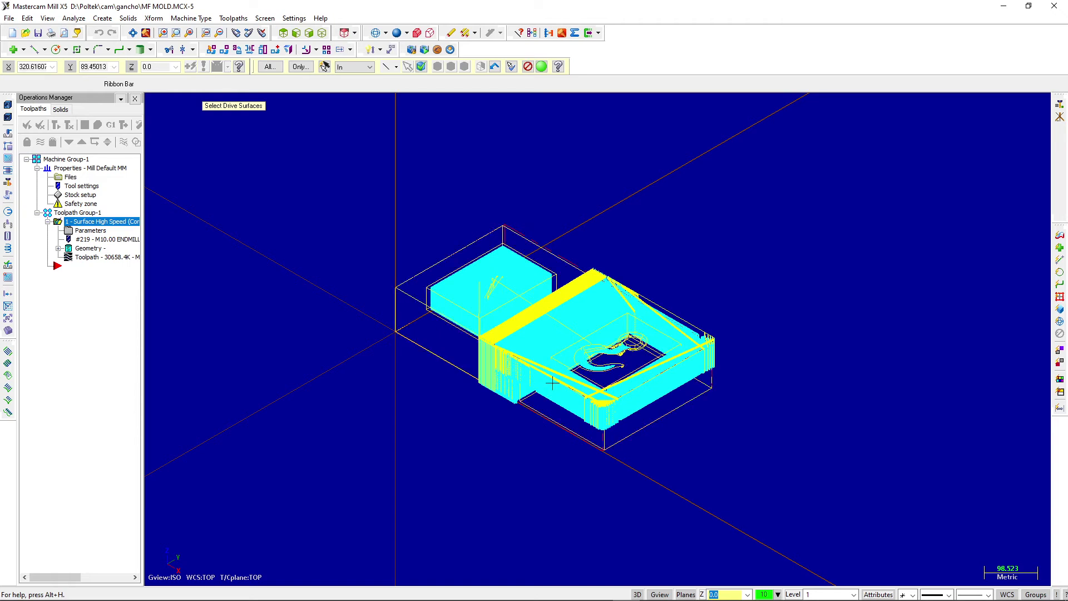
key("Return")
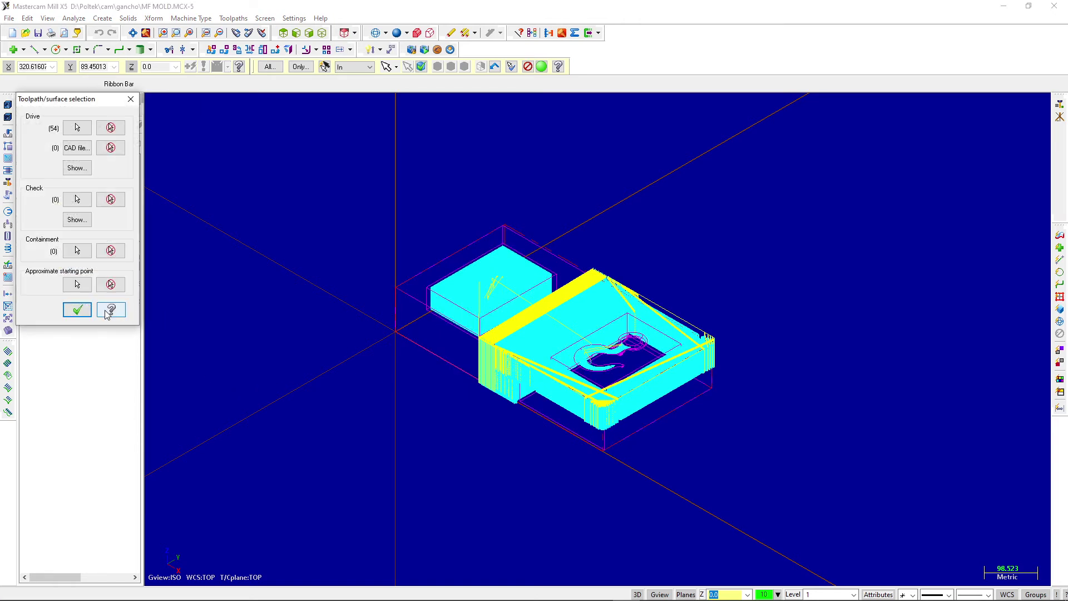
left_click(83, 309)
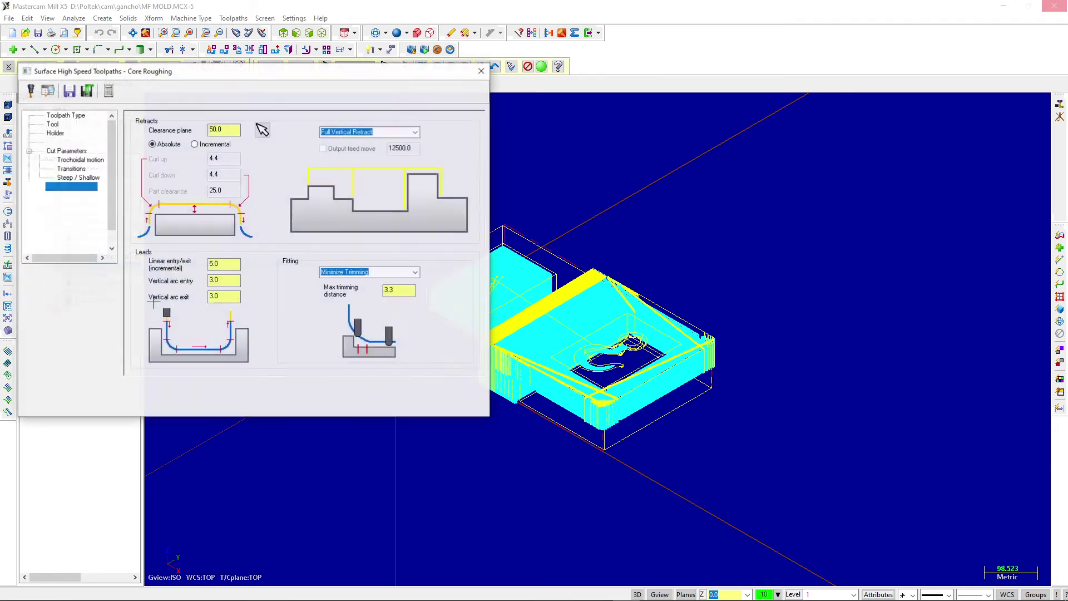
Step: Change the toolpath type to Scallop finishing and choose the 5 mm bull endmill with 2 mm corner radius
left_click(65, 115)
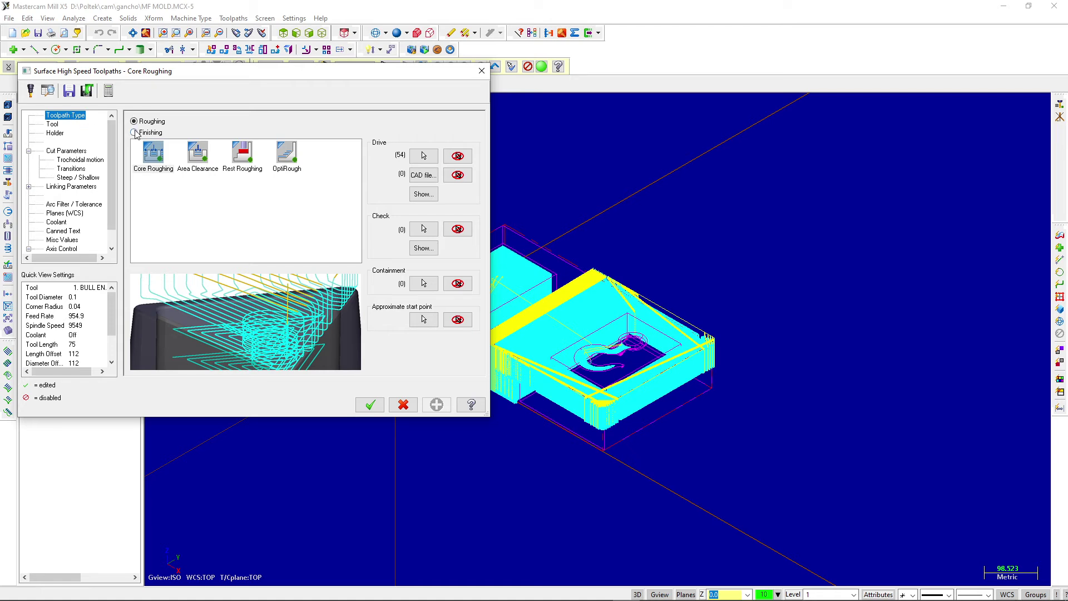
left_click(136, 133)
left_click(204, 166)
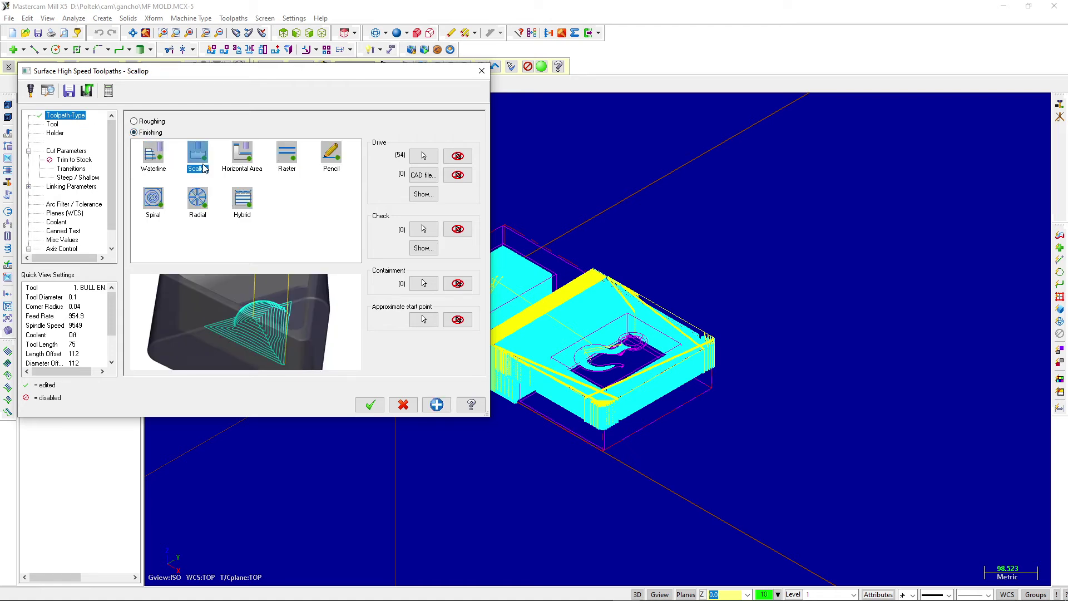
left_click(53, 125)
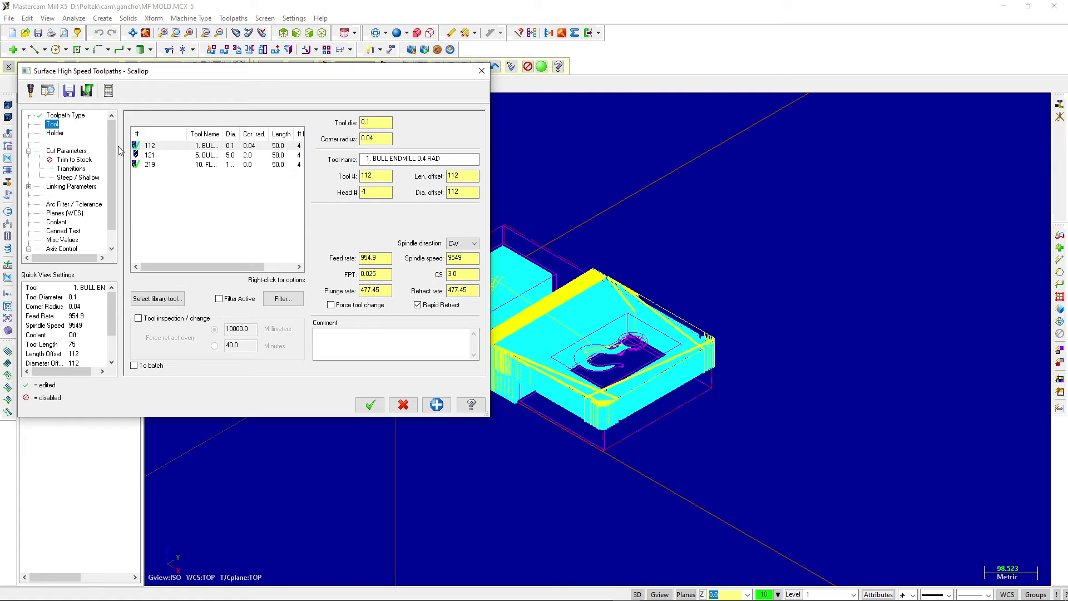
left_click(210, 156)
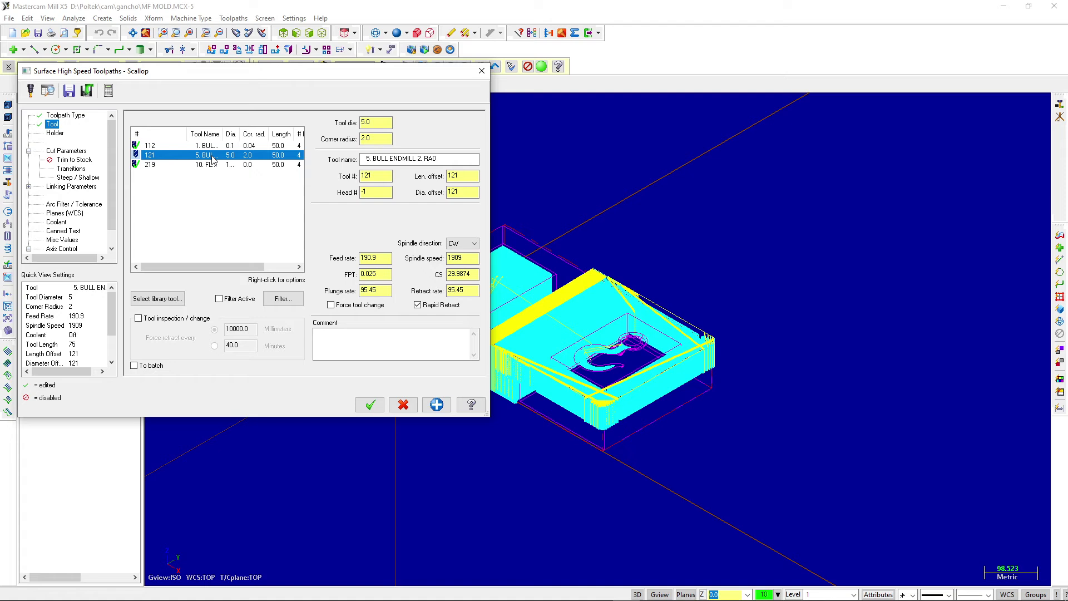
Step: Enable Trim to Stock for the scallop toolpath and set its transition to Ramp
left_click(55, 134)
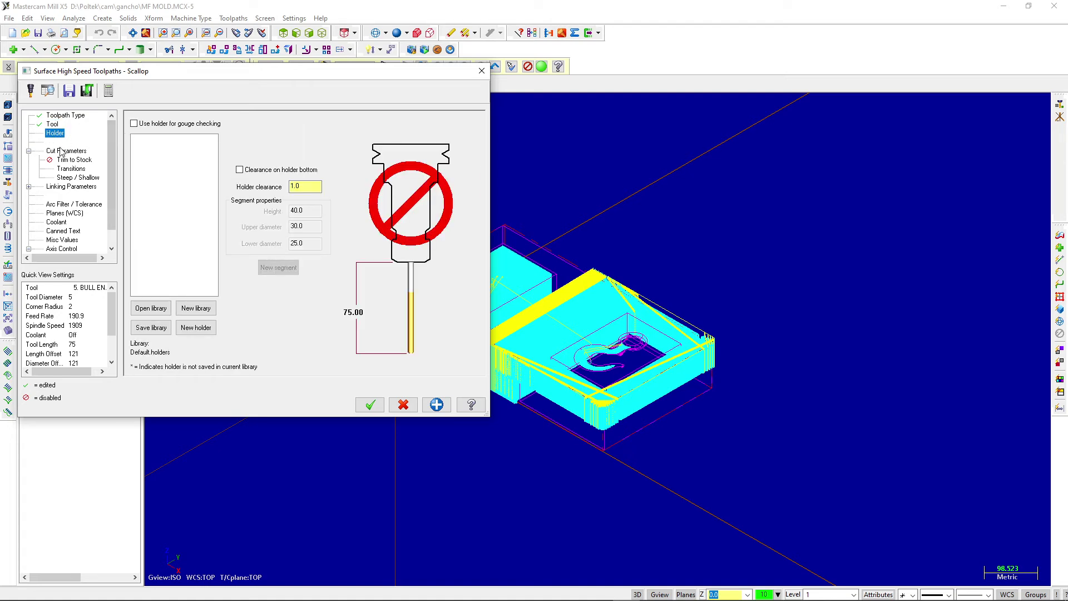
left_click(61, 151)
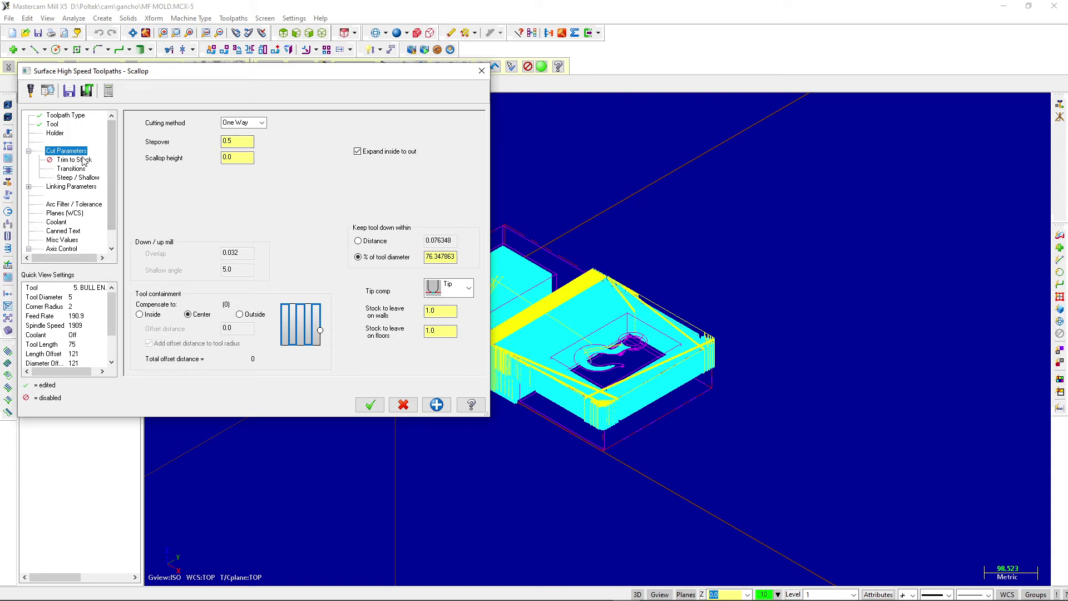
left_click(84, 161)
left_click(134, 121)
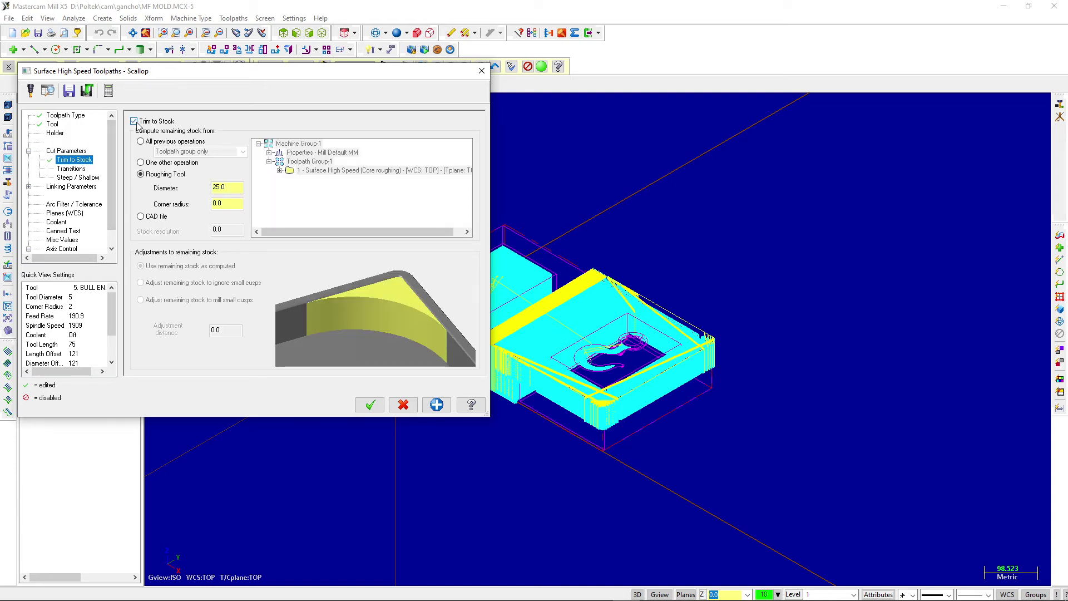
left_click(70, 168)
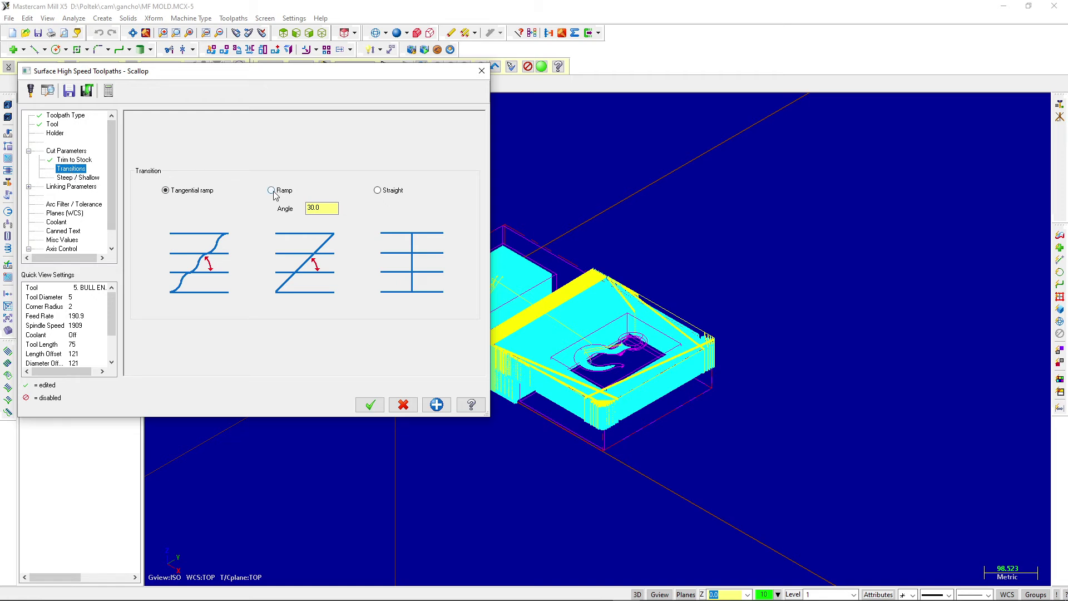
left_click(272, 191)
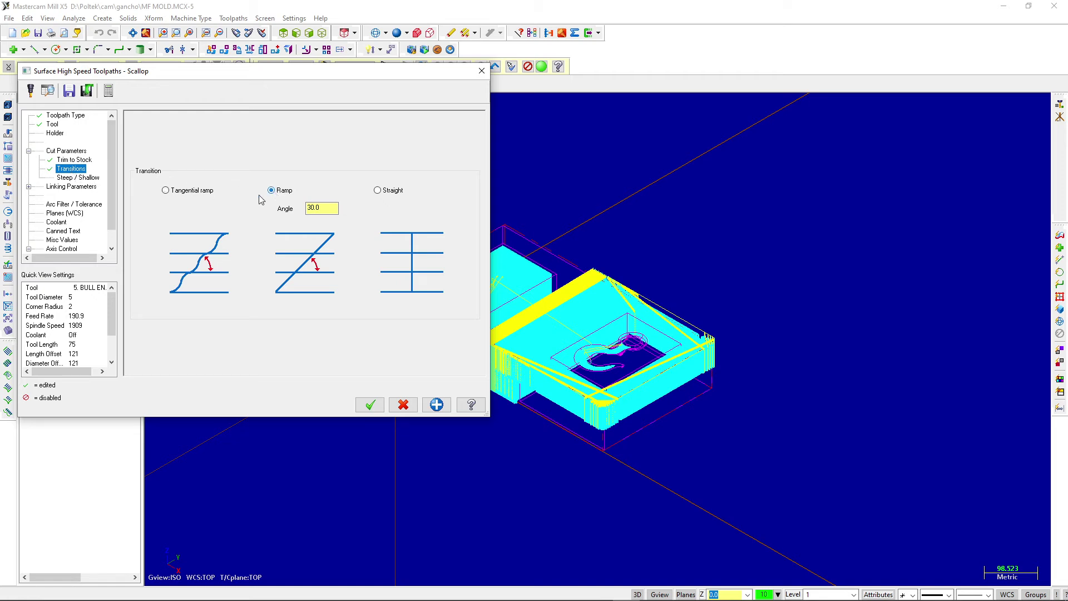
Step: Review the steep/shallow and linking parameters, keeping Full Vertical Retract, and generate the scallop toolpath
left_click(65, 178)
left_click(72, 187)
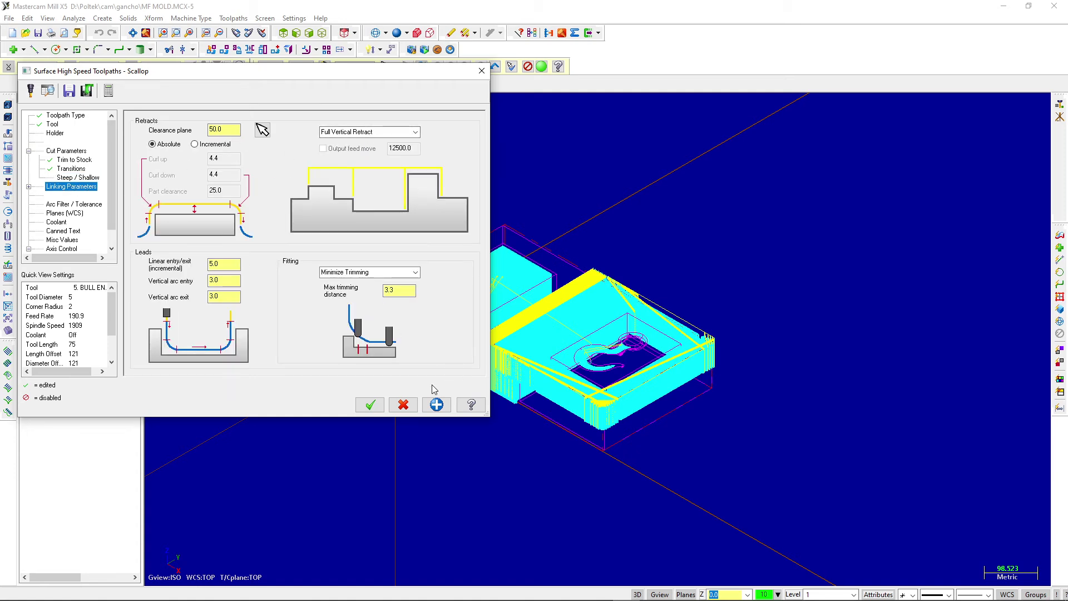
left_click(370, 404)
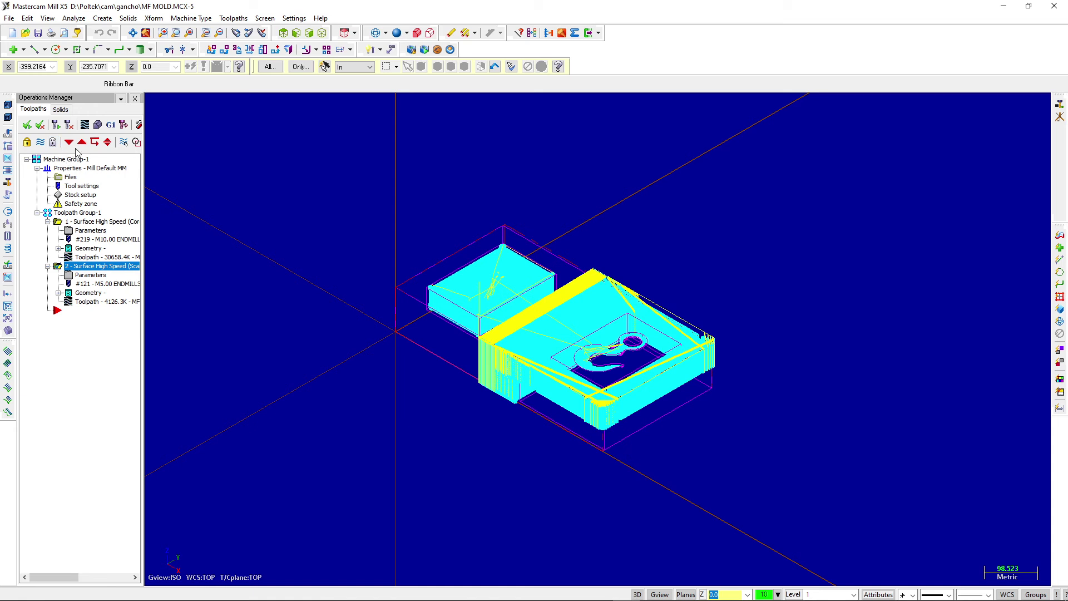
Step: Verify all operations in Toolpath Group-1 on the stock and examine the machined mold halves up close
left_click(96, 126)
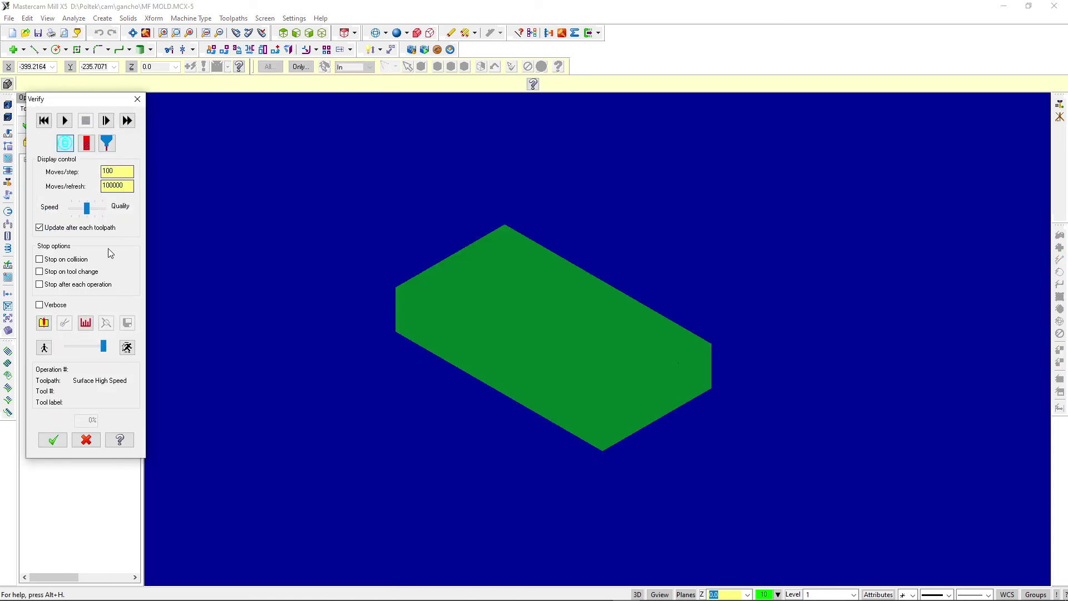
left_click(137, 99)
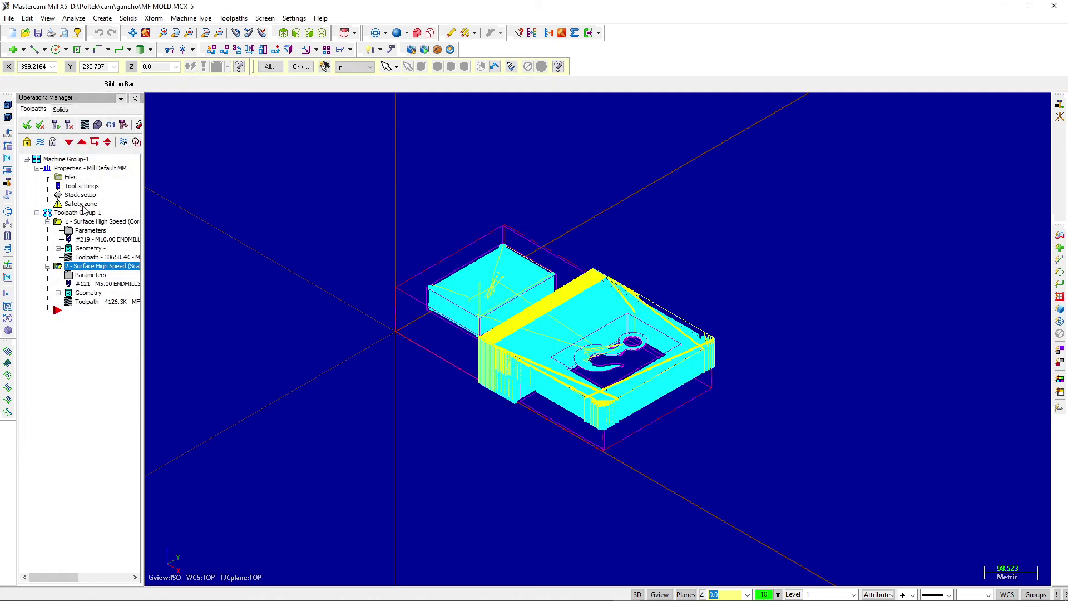
left_click(62, 214)
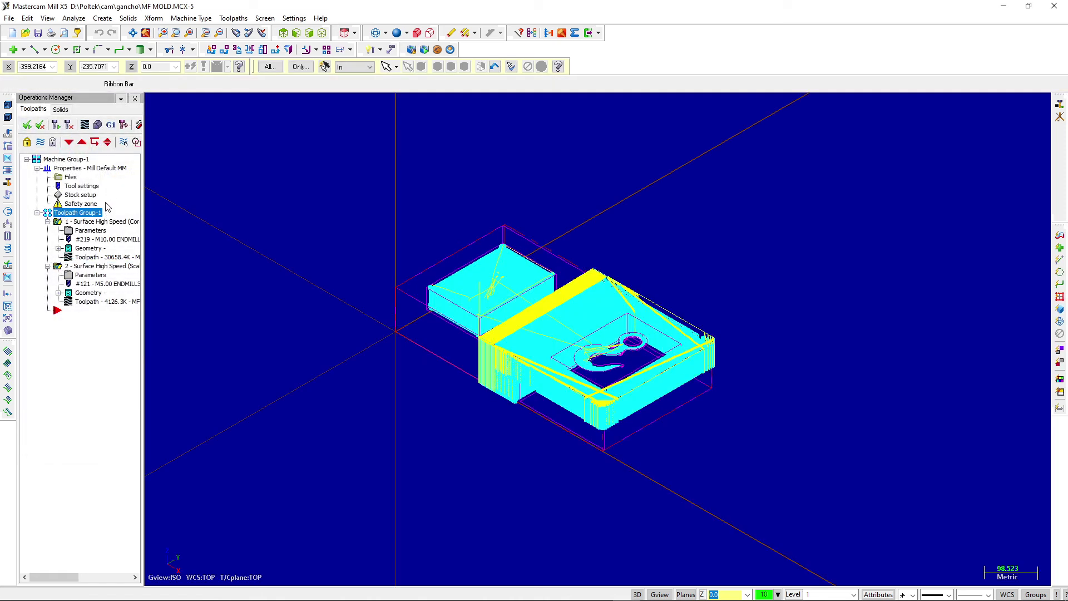
left_click(97, 125)
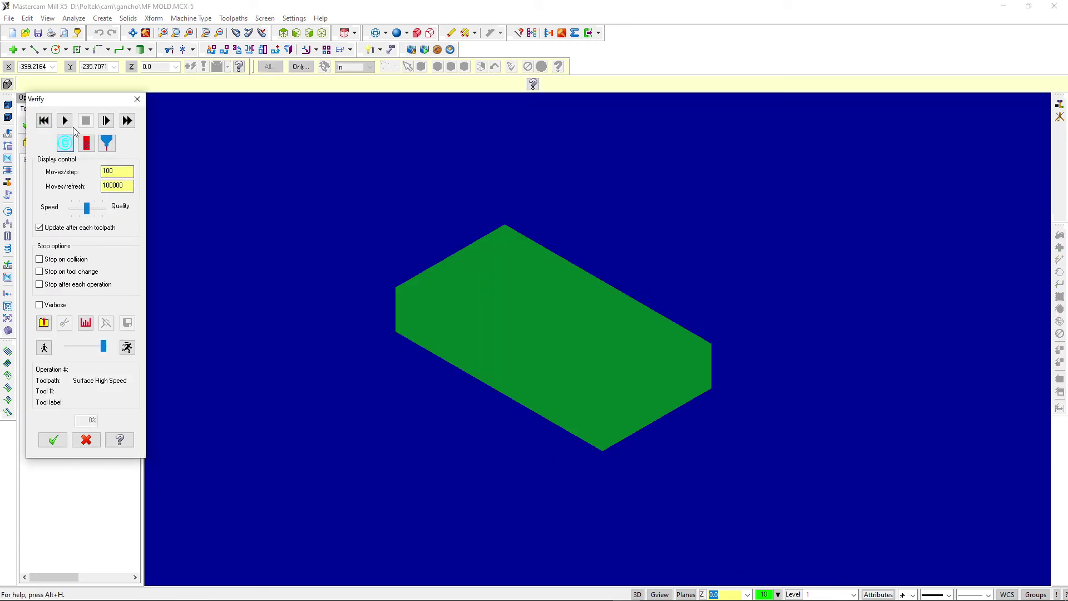
left_click(72, 127)
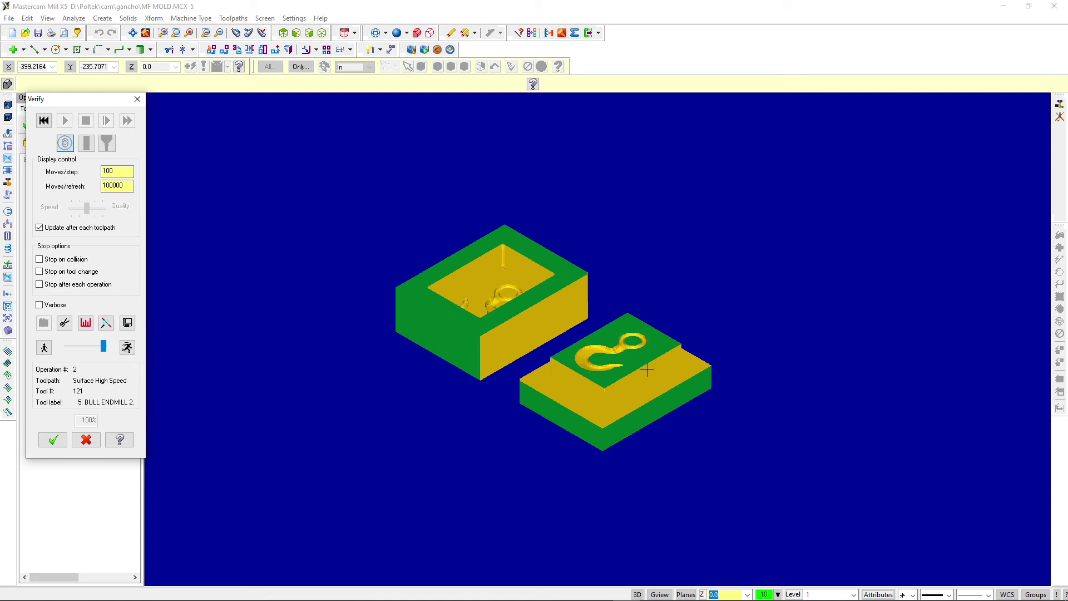
scroll(636, 356, "up", 1)
scroll(636, 356, "up", 3)
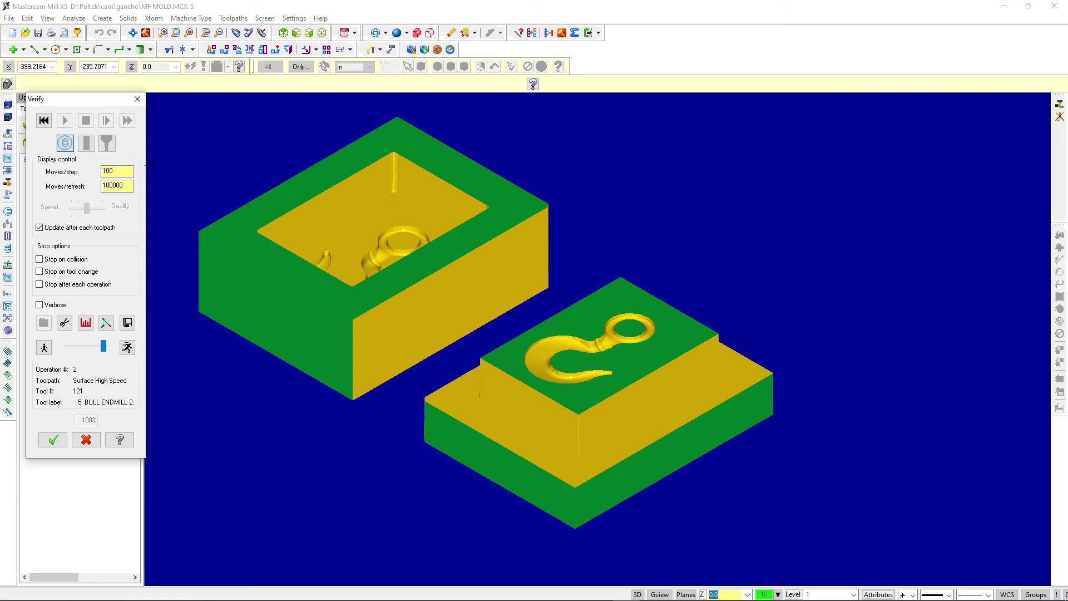
left_click(137, 99)
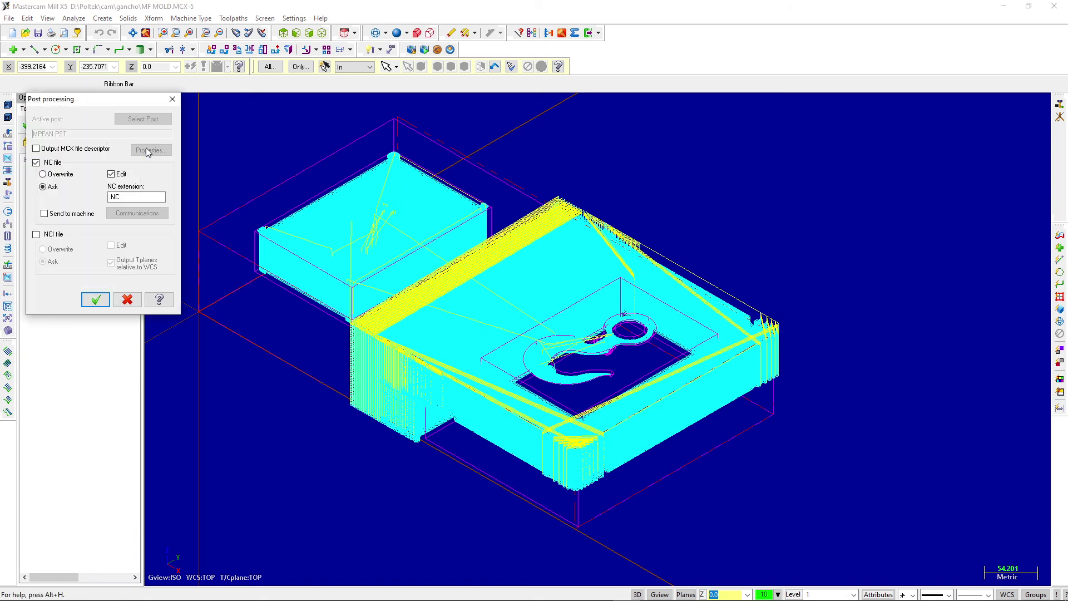
Step: Post-process the toolpaths to an NC file named MF MOLDx in the cam folder
left_click(111, 301)
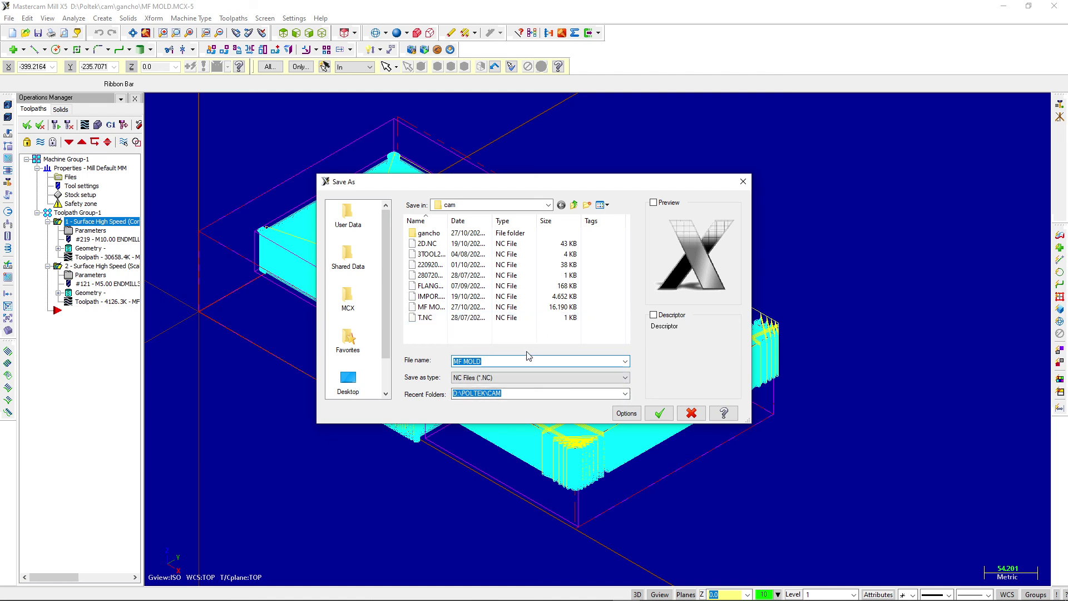
left_click(500, 360)
type("x")
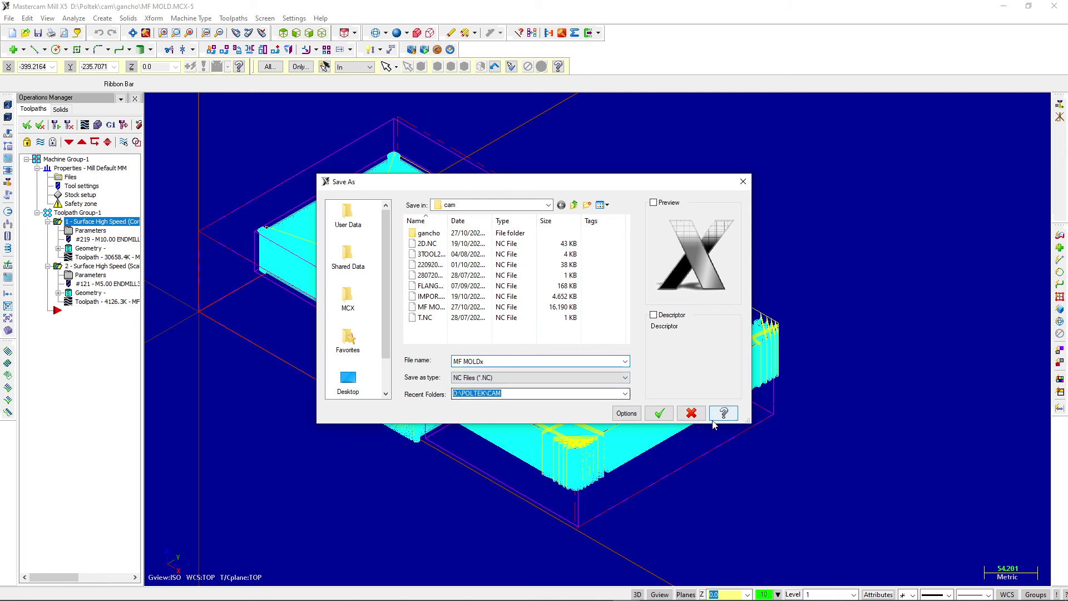
left_click(658, 412)
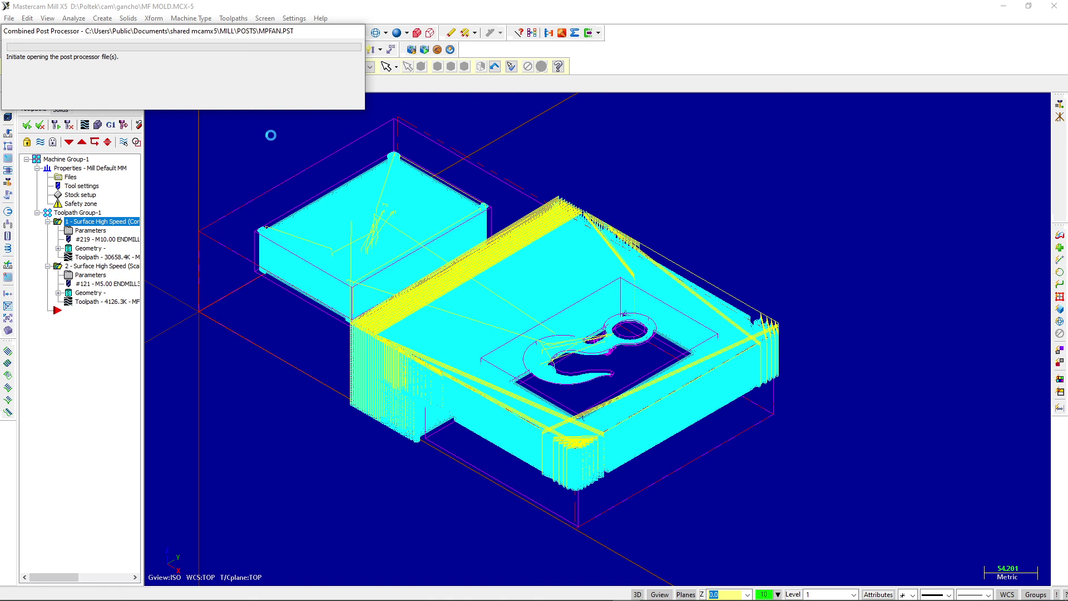
Step: View the posted NC program in Mastercam X Editor, return to Mastercam and hide the display of both toolpaths
mouse_move(499, 600)
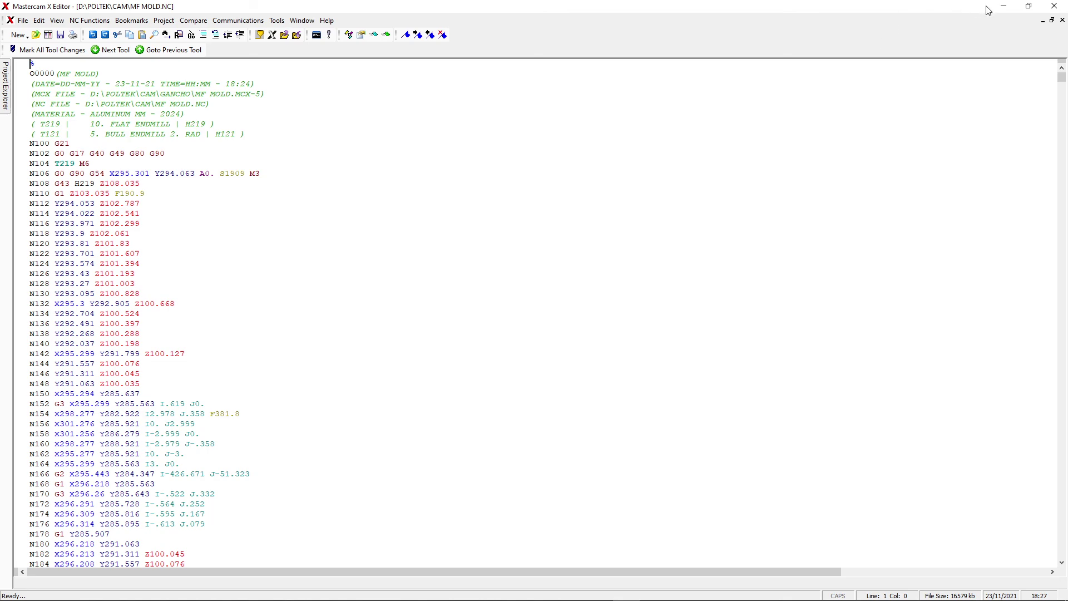
left_click(1005, 9)
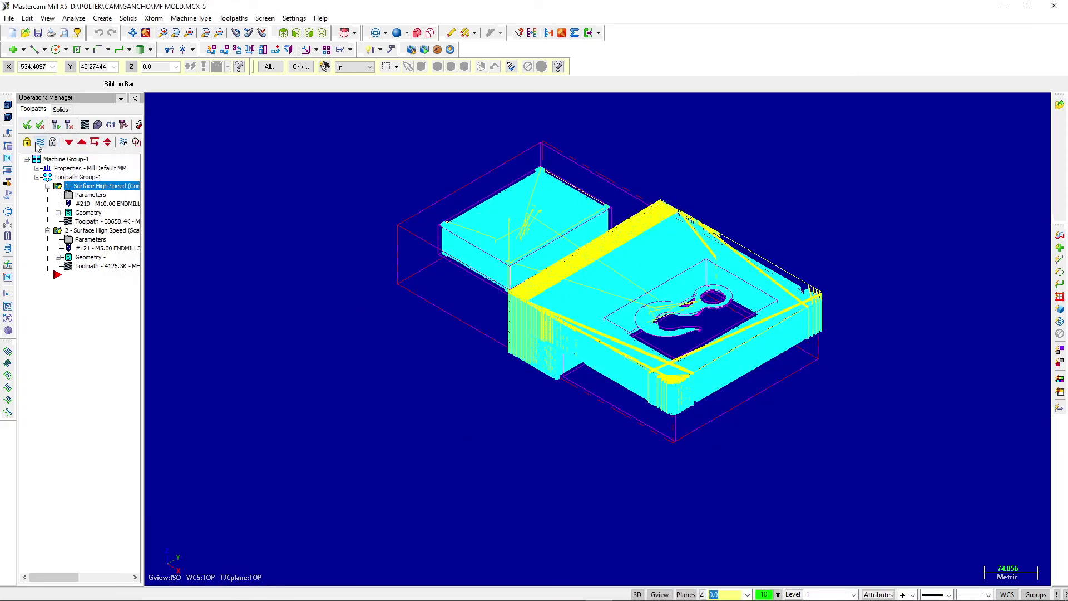
left_click(39, 143)
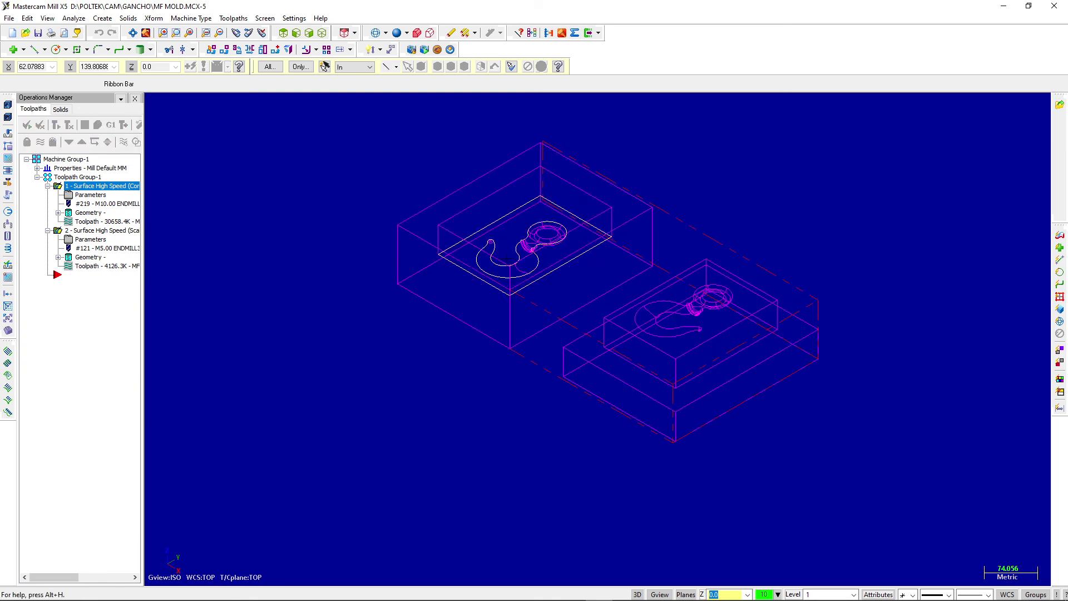